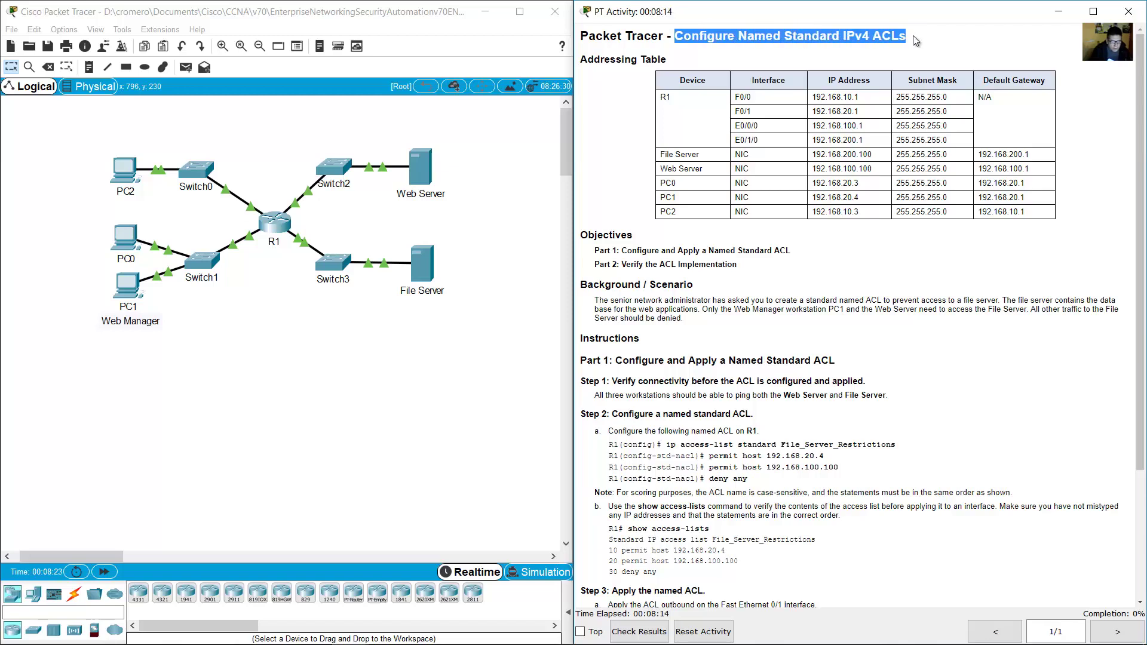
Step: Examine the addressing table, especially R1's interfaces with their IP addresses and subnet masks
click(600, 61)
drag(601, 61, 1128, 232)
click(1062, 175)
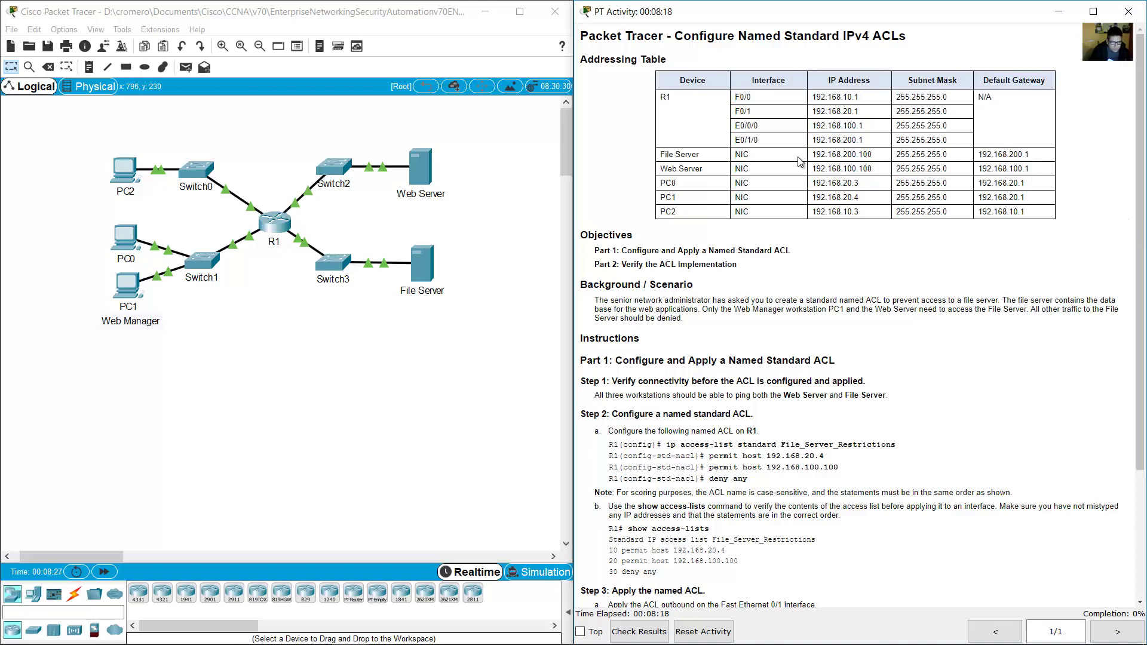
drag(670, 101, 972, 135)
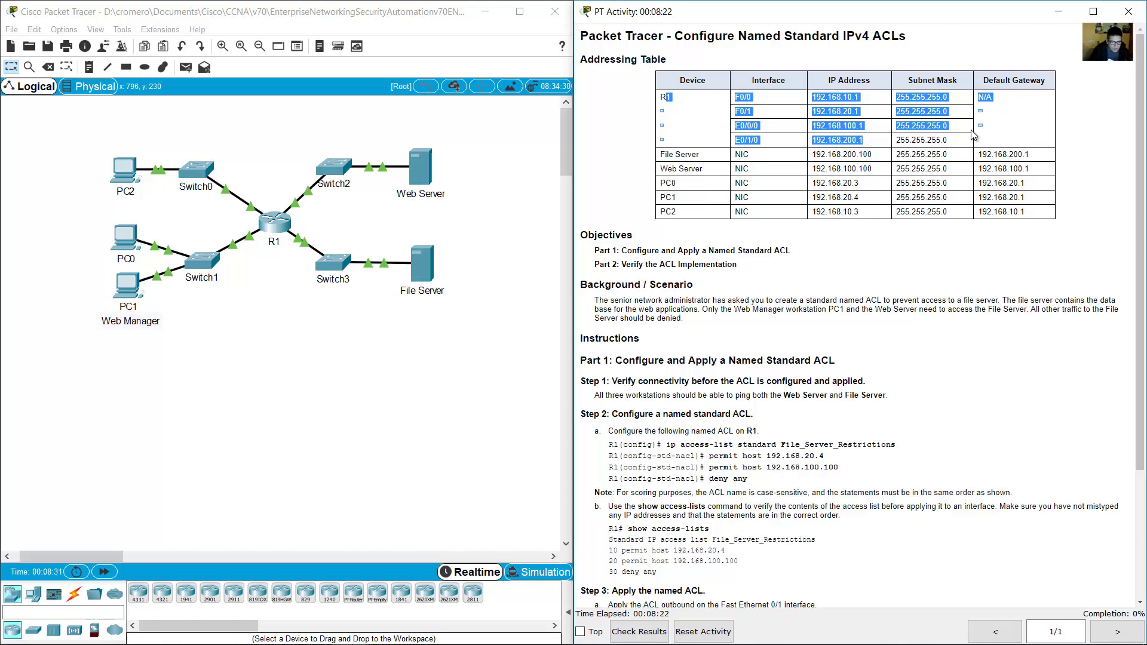
drag(765, 113, 948, 141)
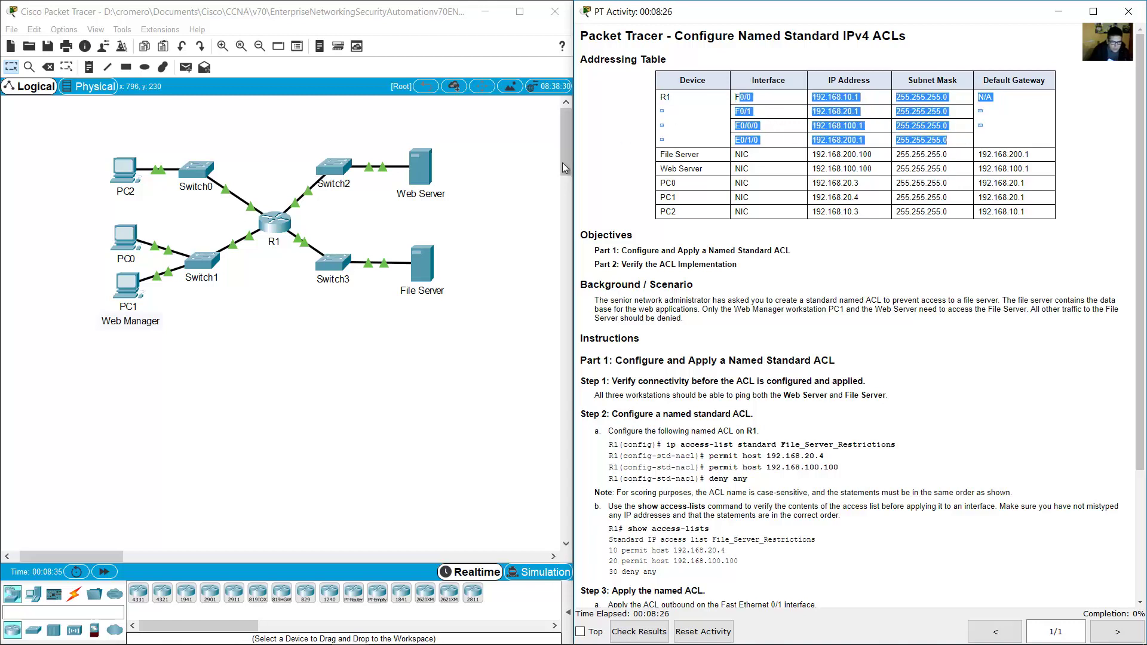
click(475, 188)
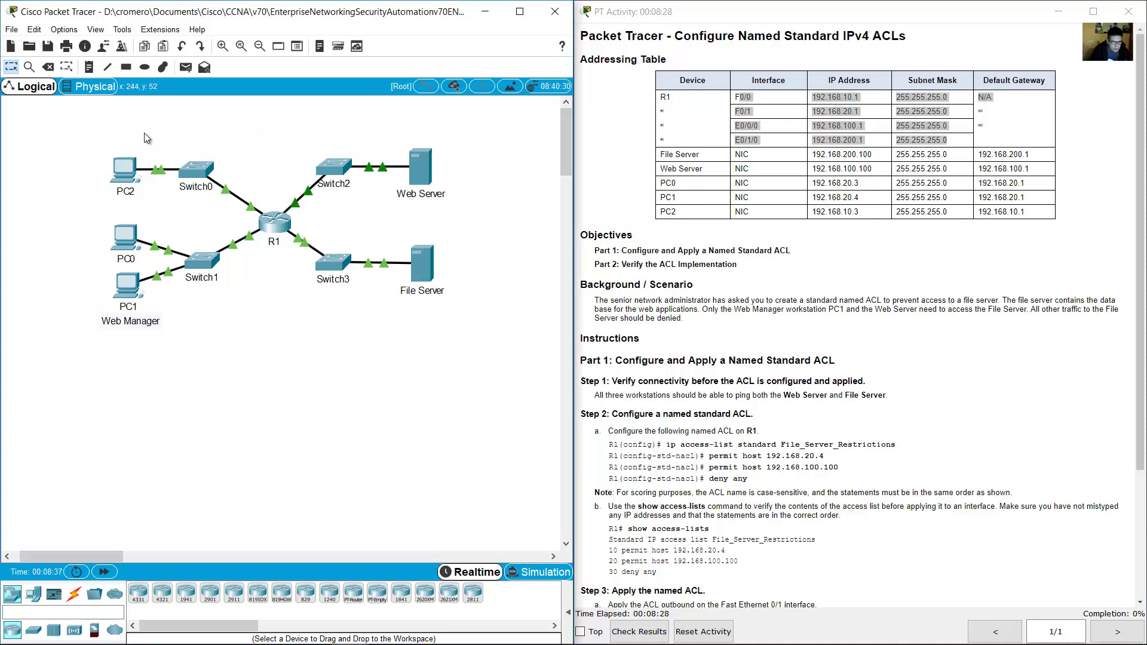
click(719, 152)
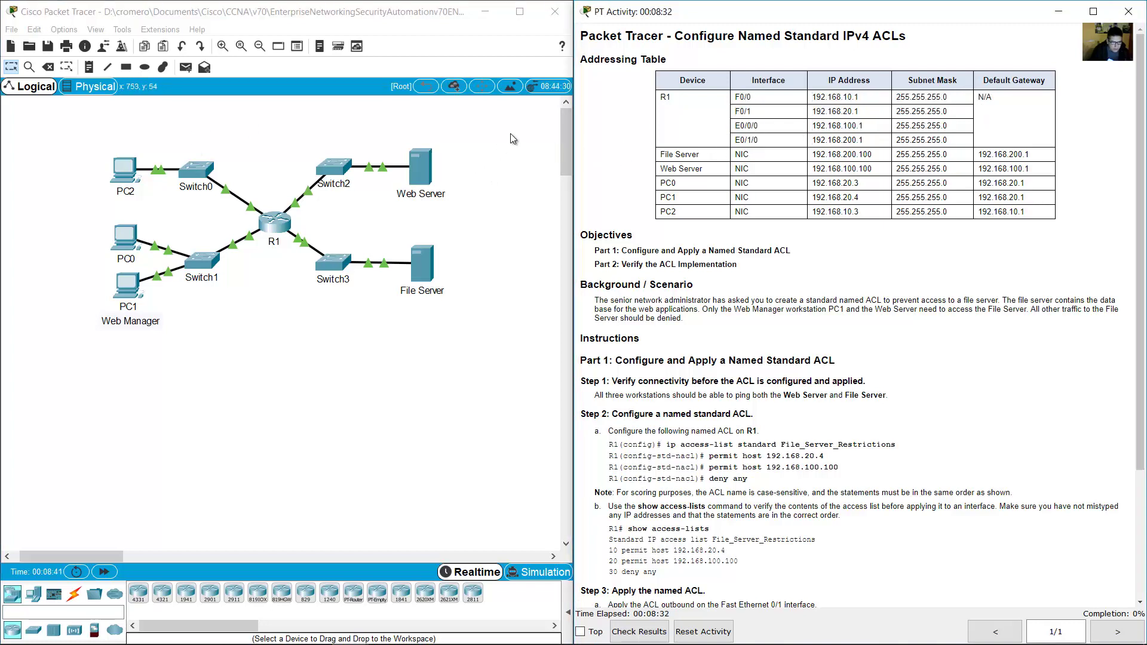
Step: Examine the four networks around R1 in the topology, including the interfaces linking R1 to the switches
drag(484, 119, 316, 189)
drag(491, 216, 307, 300)
drag(233, 127, 42, 200)
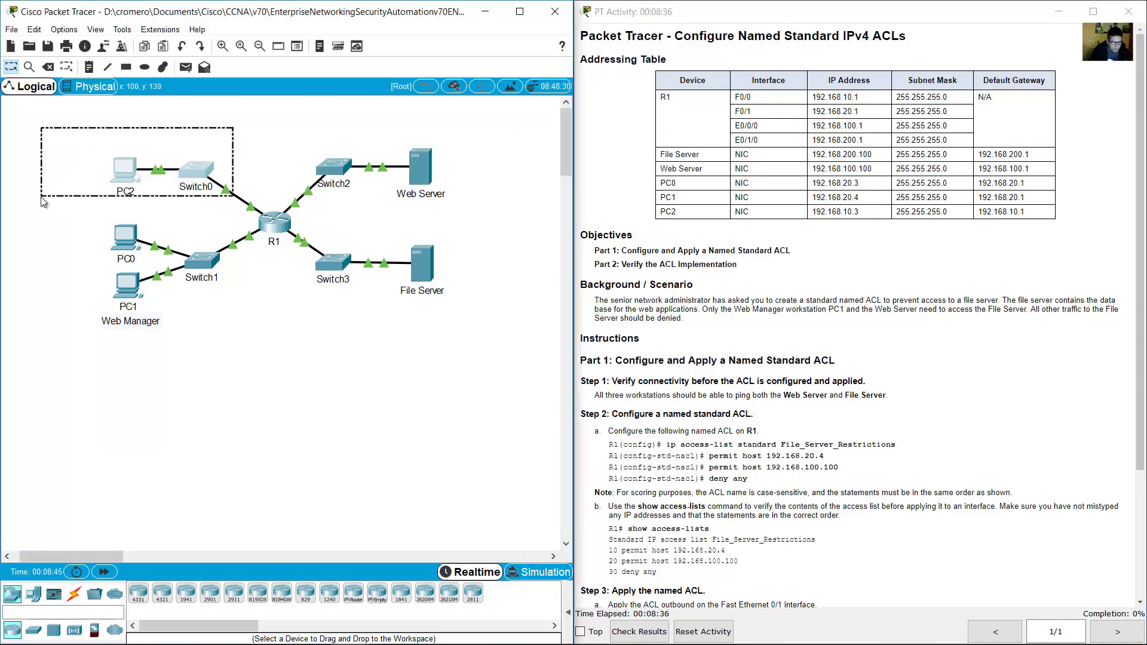
drag(221, 224, 89, 335)
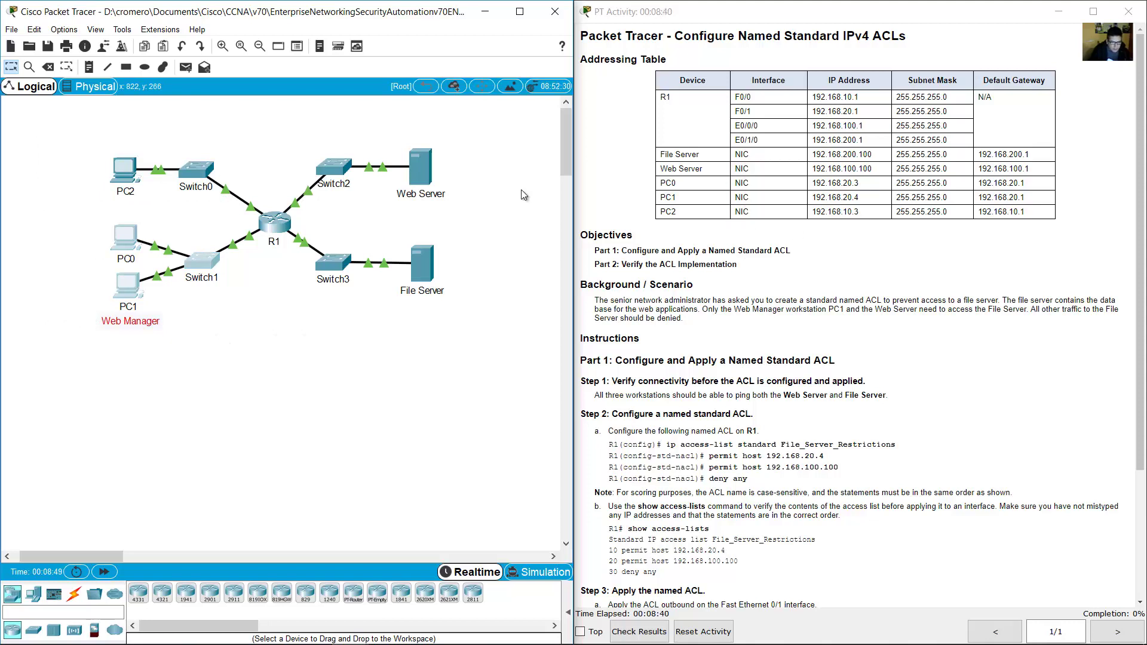
click(293, 205)
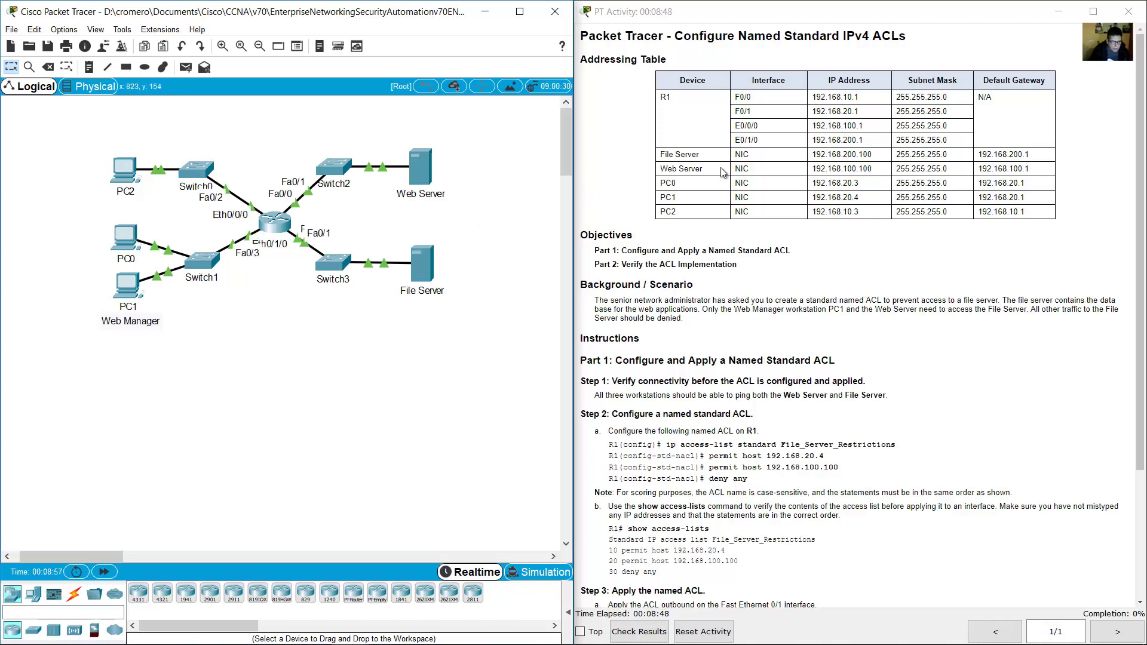
Step: Review the addressing rows of the servers and PCs and match them to the devices in the topology
click(256, 49)
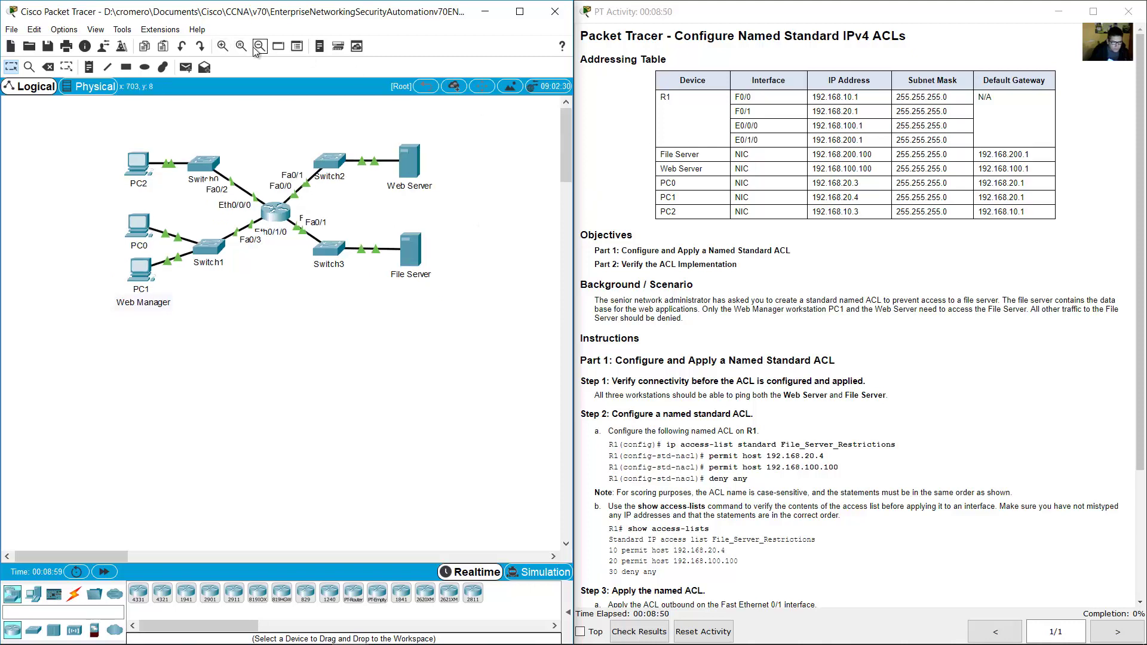
click(745, 140)
drag(672, 155, 1010, 236)
click(648, 151)
drag(664, 183, 676, 212)
click(506, 222)
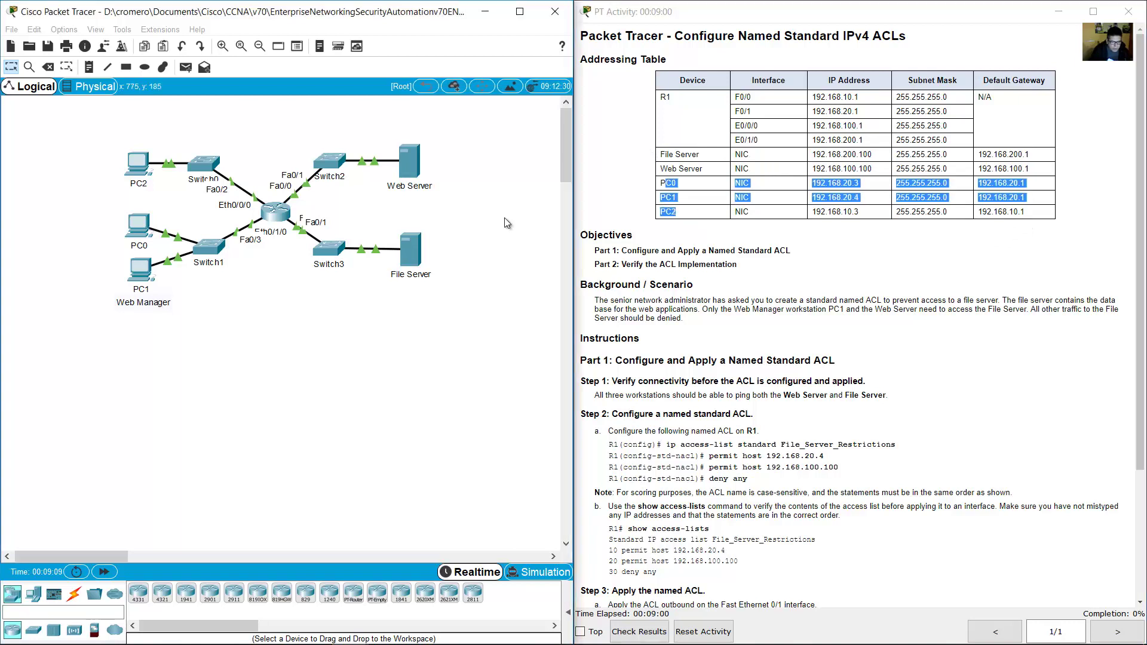
drag(477, 129, 391, 310)
drag(73, 123, 173, 352)
Step: Read the Part 1 connectivity check instructions and locate the three workstations and both servers in the topology
click(883, 288)
scroll(883, 287, down, 3)
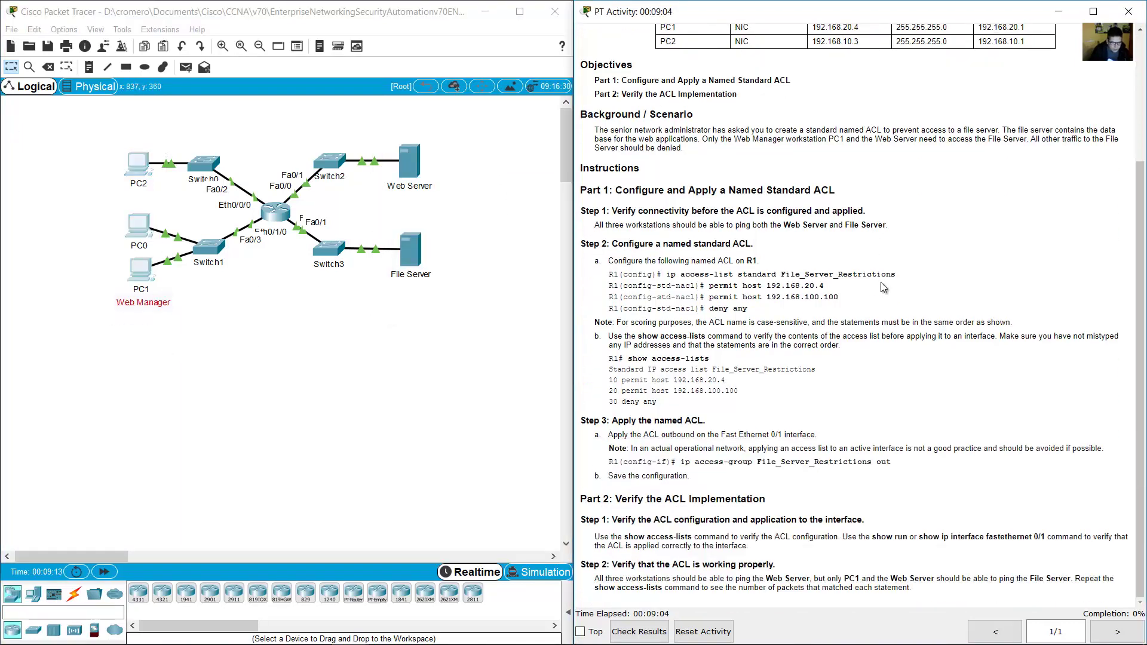
drag(617, 190, 835, 187)
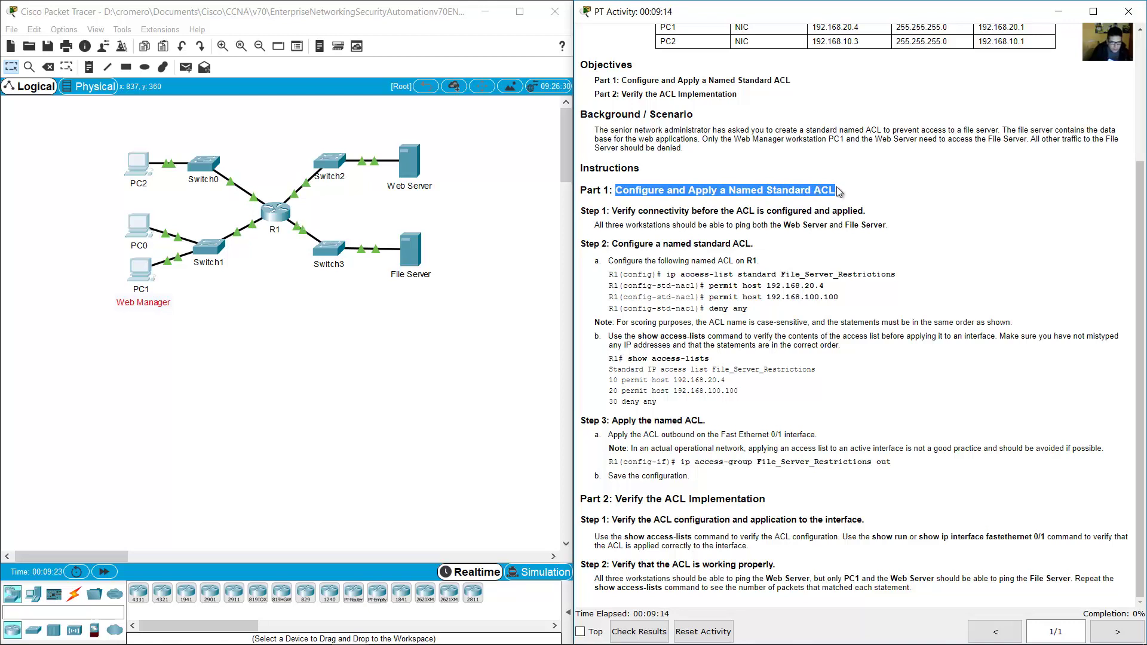
drag(612, 211, 755, 212)
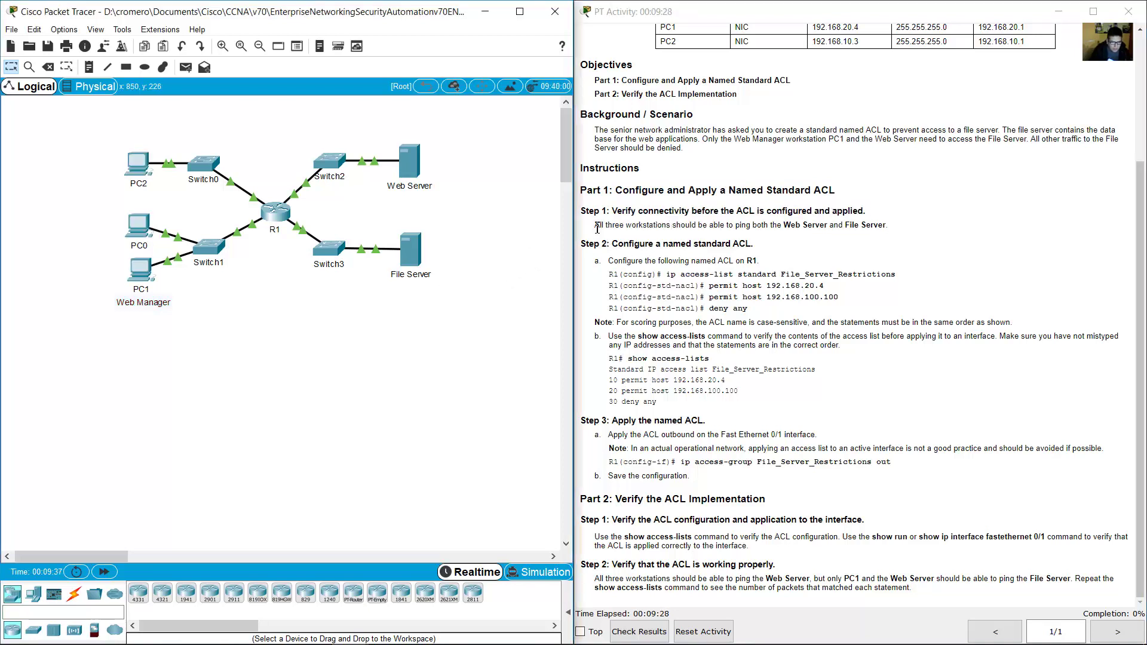
drag(596, 227, 888, 230)
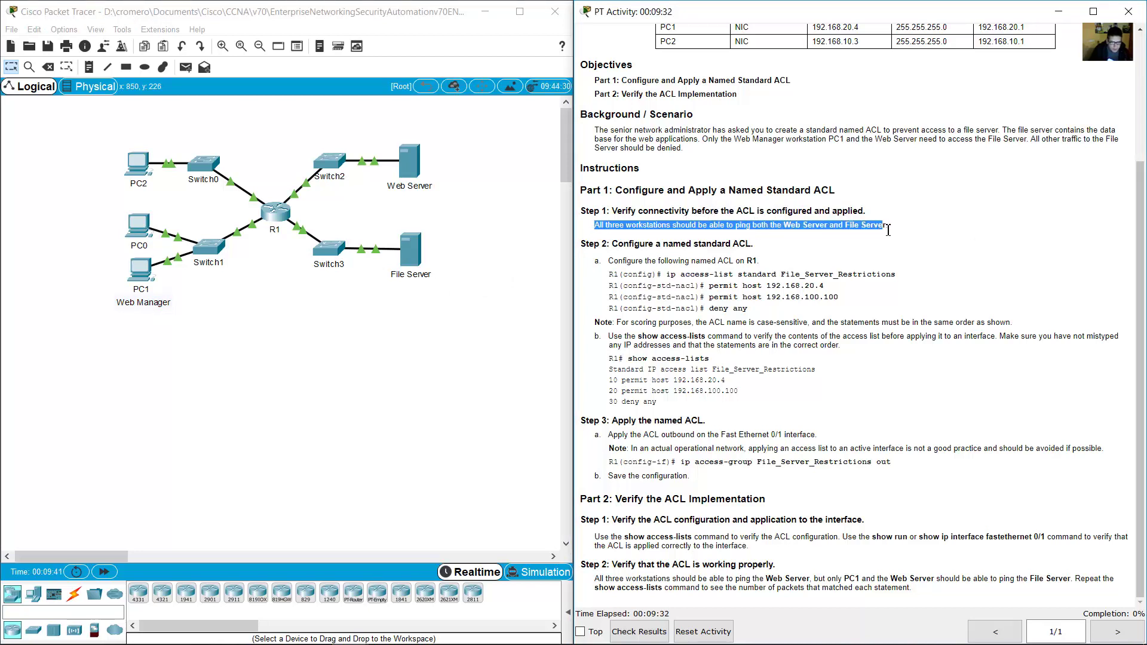
click(72, 139)
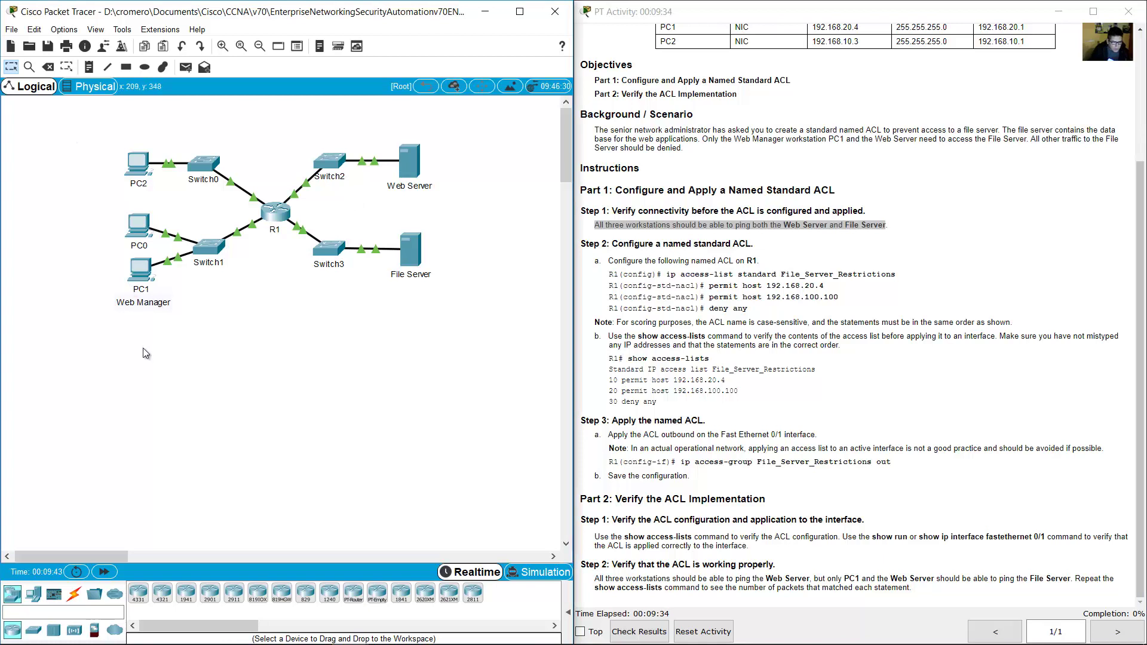
click(115, 303)
click(302, 370)
drag(473, 127, 432, 188)
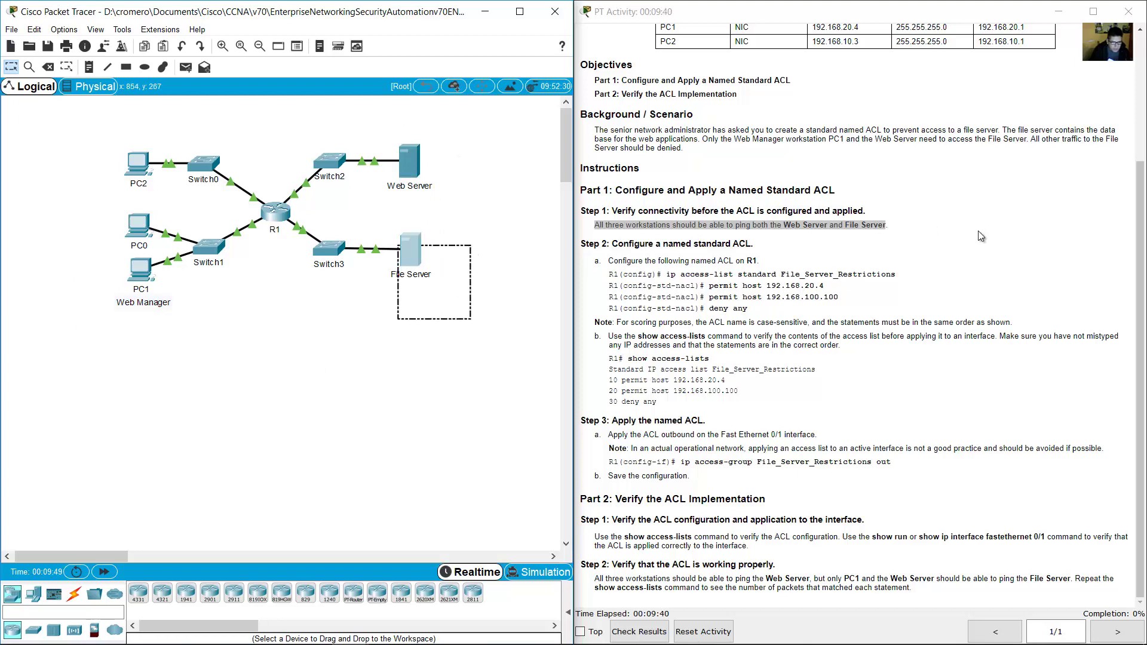
Step: Open PC1's Command Prompt, with its window widened and placed below the network topology
scroll(980, 240, up, 3)
click(142, 272)
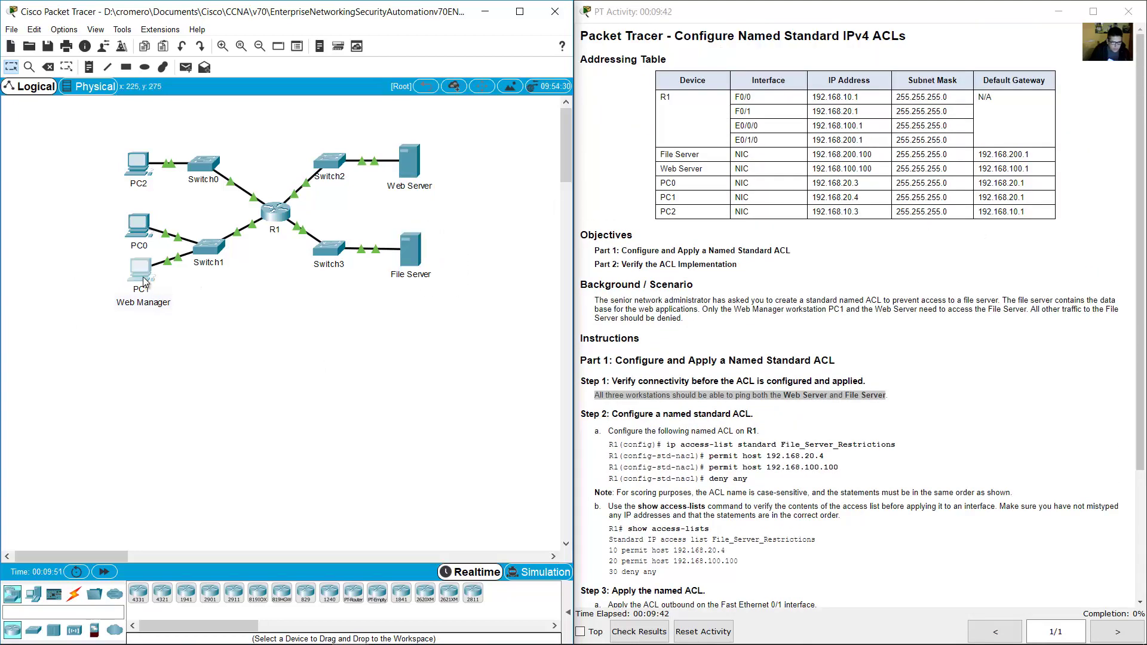
drag(507, 144, 121, 304)
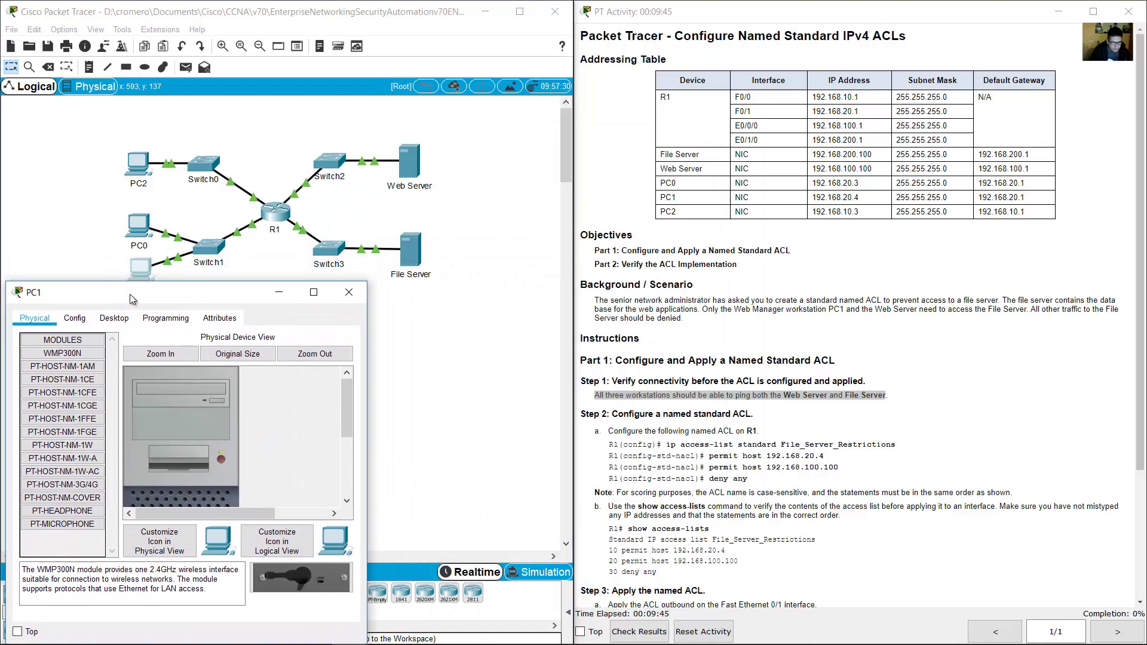
click(572, 138)
scroll(566, 146, down, 3)
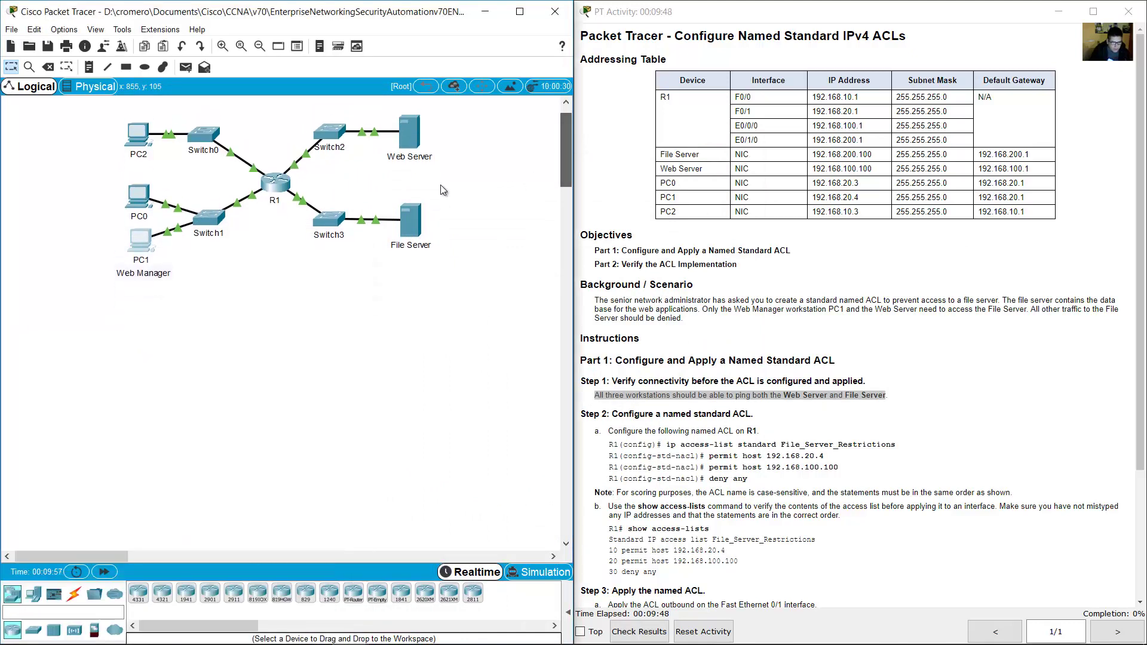
click(137, 245)
drag(367, 333, 567, 332)
click(116, 318)
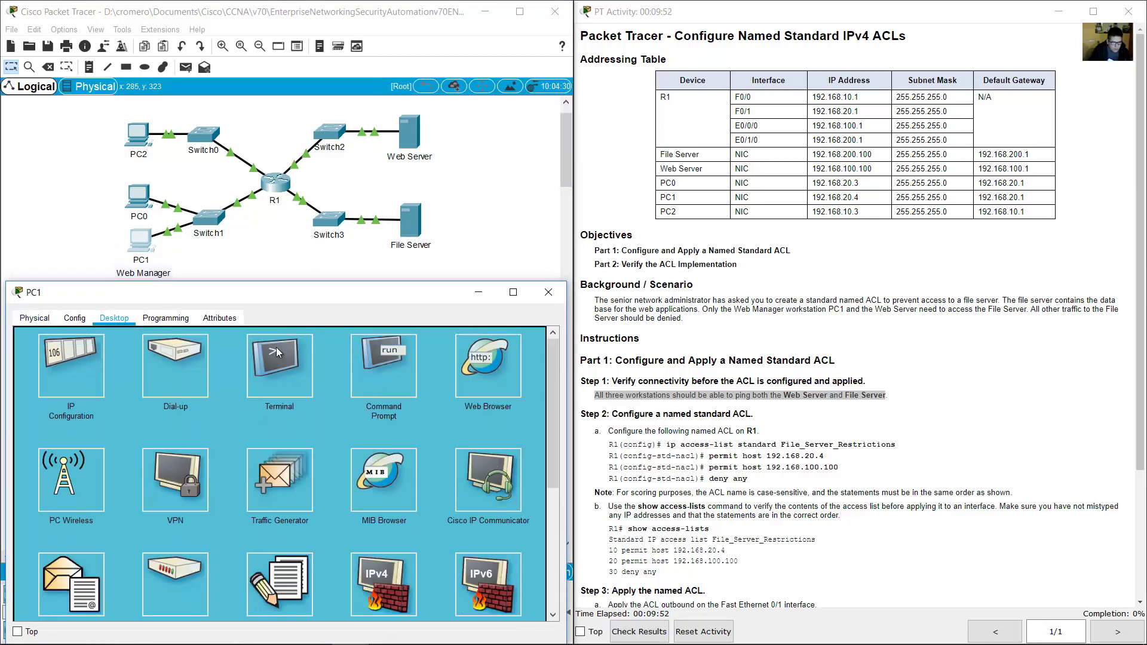
click(371, 367)
Step: Ping the File Server at 192.168.200.100 from PC1's Command Prompt
click(896, 212)
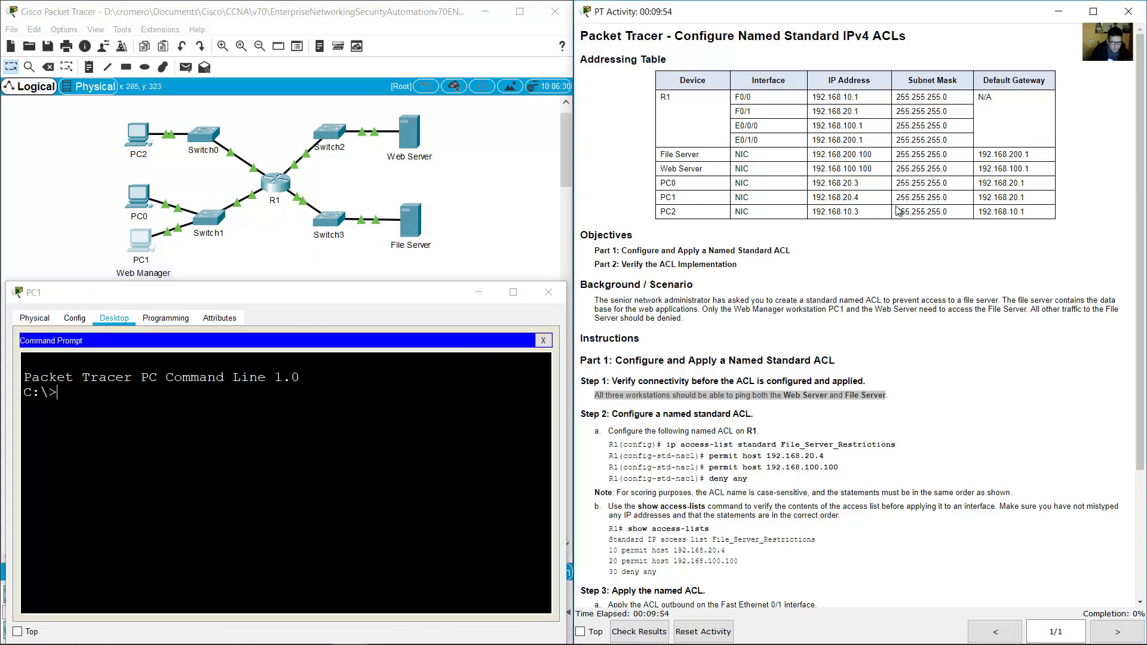
drag(816, 154, 872, 155)
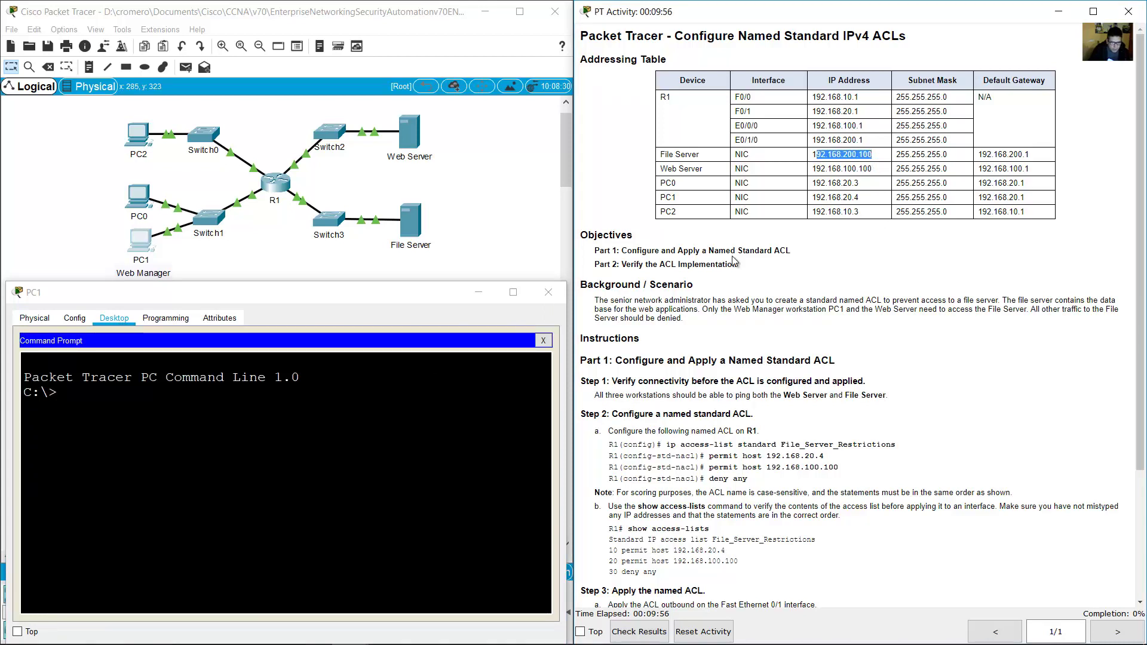
click(441, 399)
text(ping)
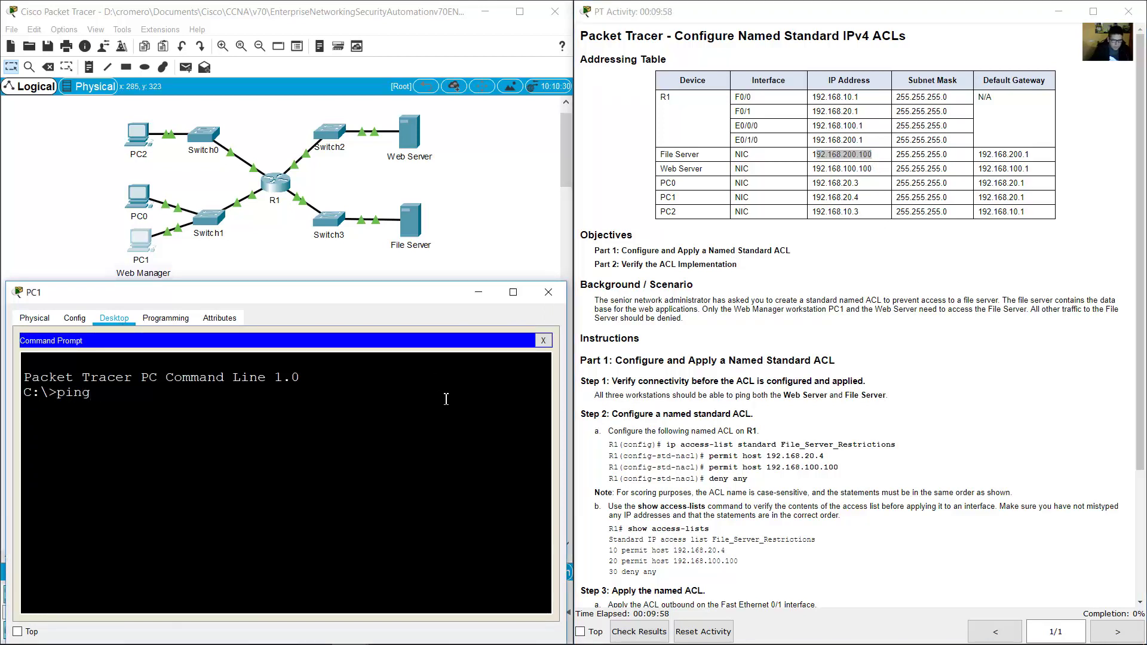
text( 192.168.200.100)
key(Return)
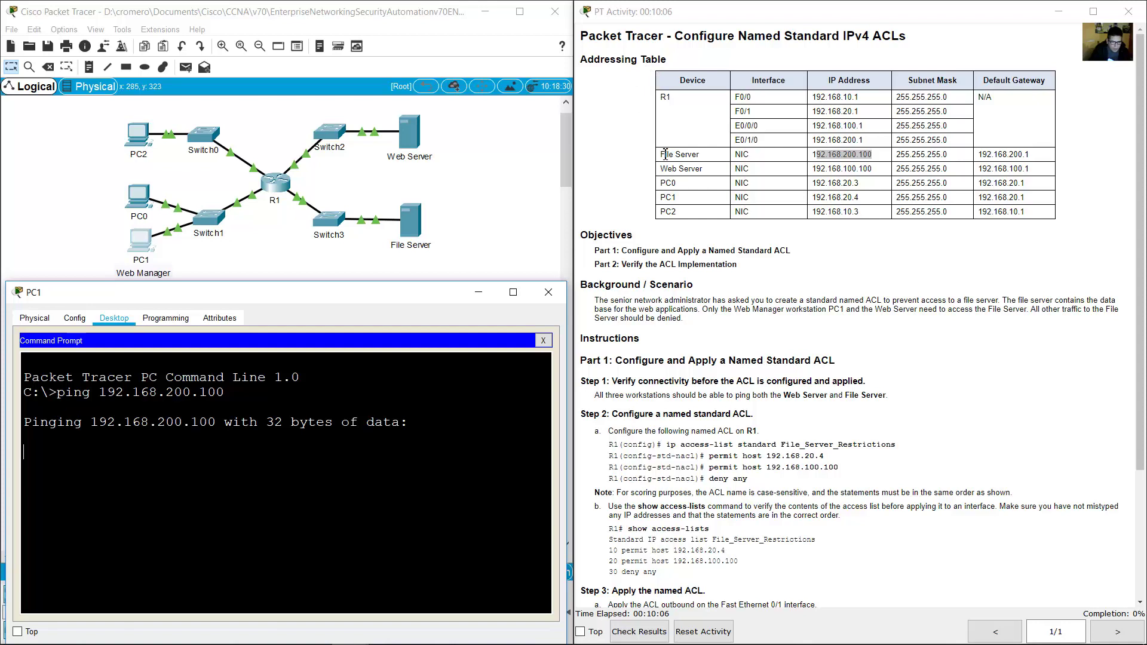
drag(665, 154, 700, 156)
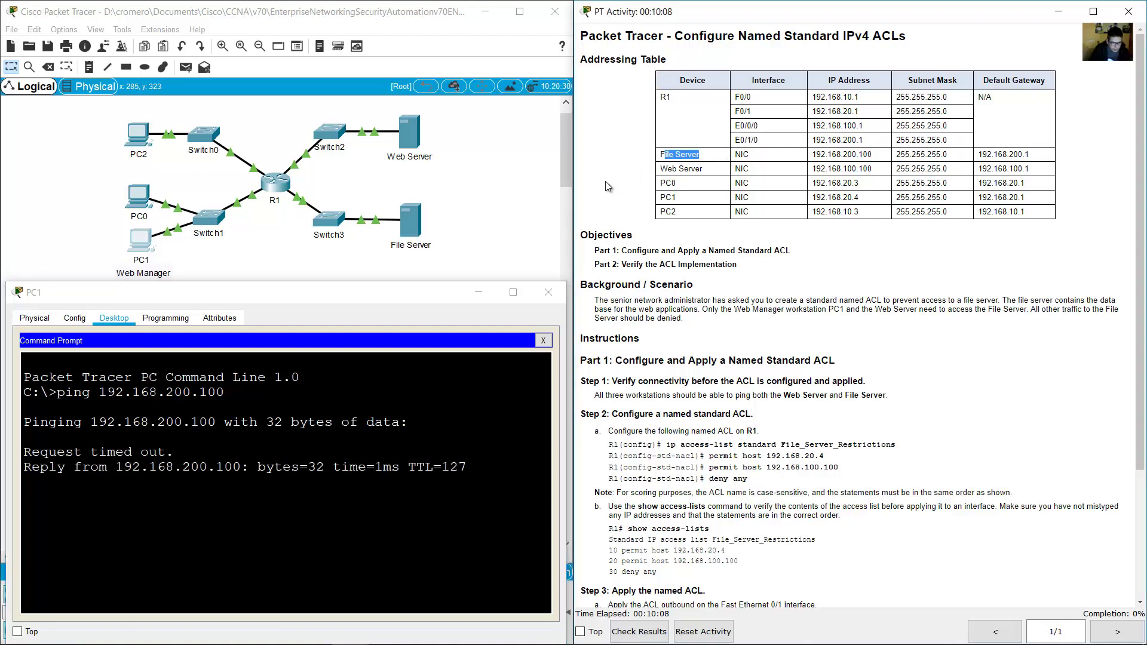
click(499, 183)
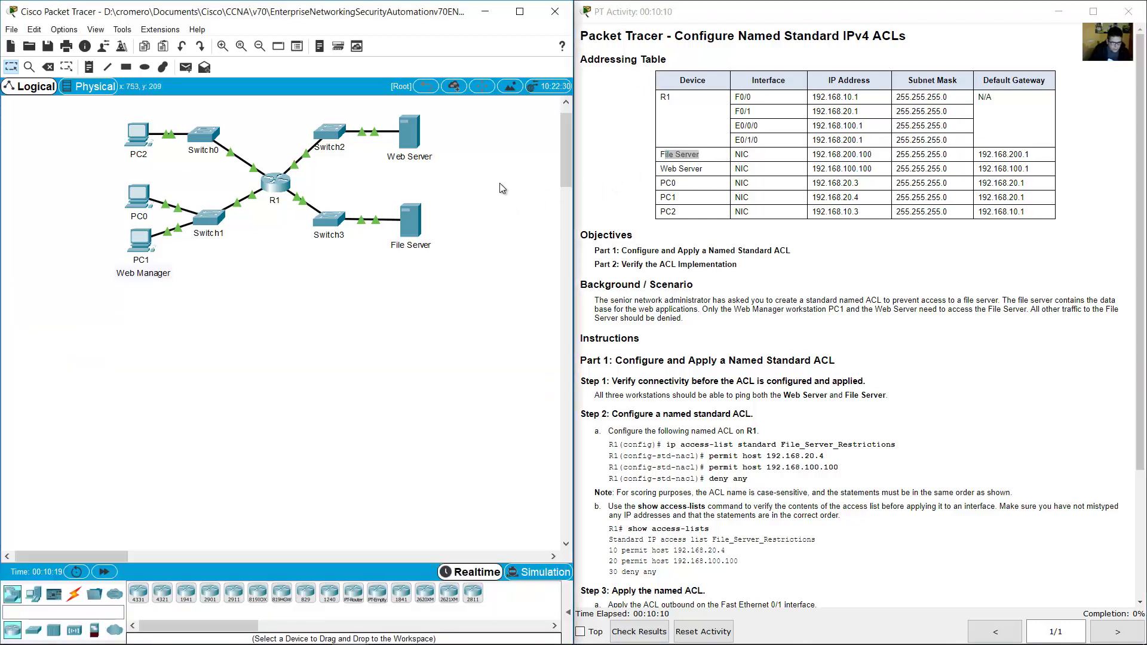
Step: Look up the Web Server's address in the addressing table and ping it at 192.168.100.100 from PC1
double_click(748, 140)
drag(827, 169, 888, 173)
drag(704, 170, 661, 175)
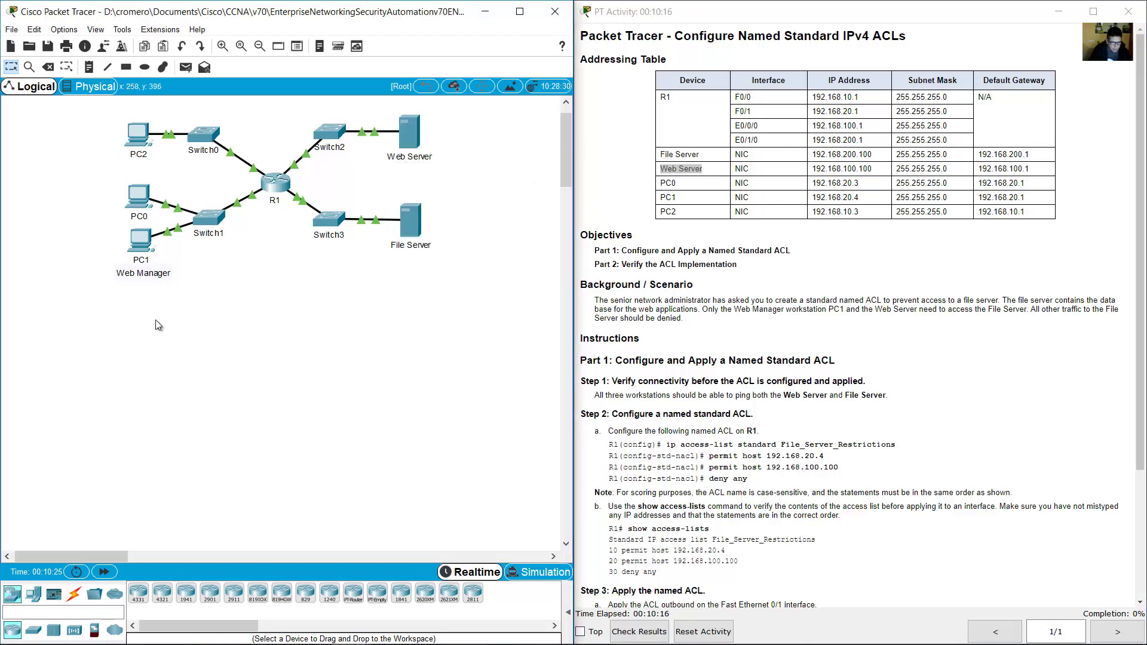
click(145, 248)
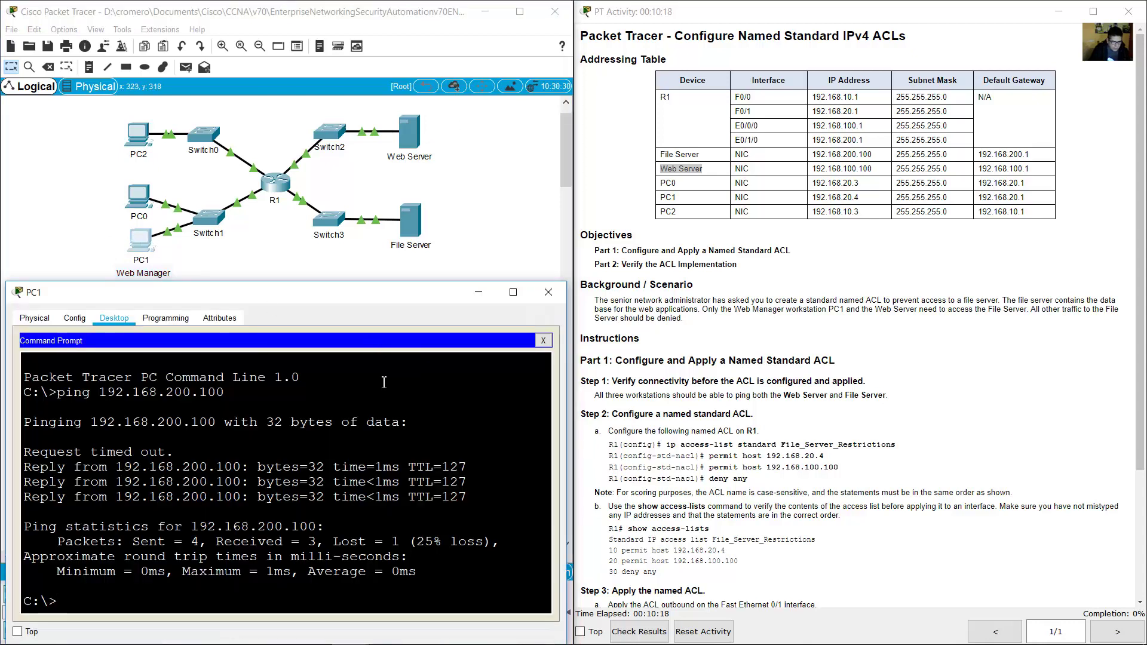
key(Up)
key(Left)
key(Left)
key(Left)
key(Left)
key(Left)
key(Left)
key(BackSpace)
text(1)
key(Return)
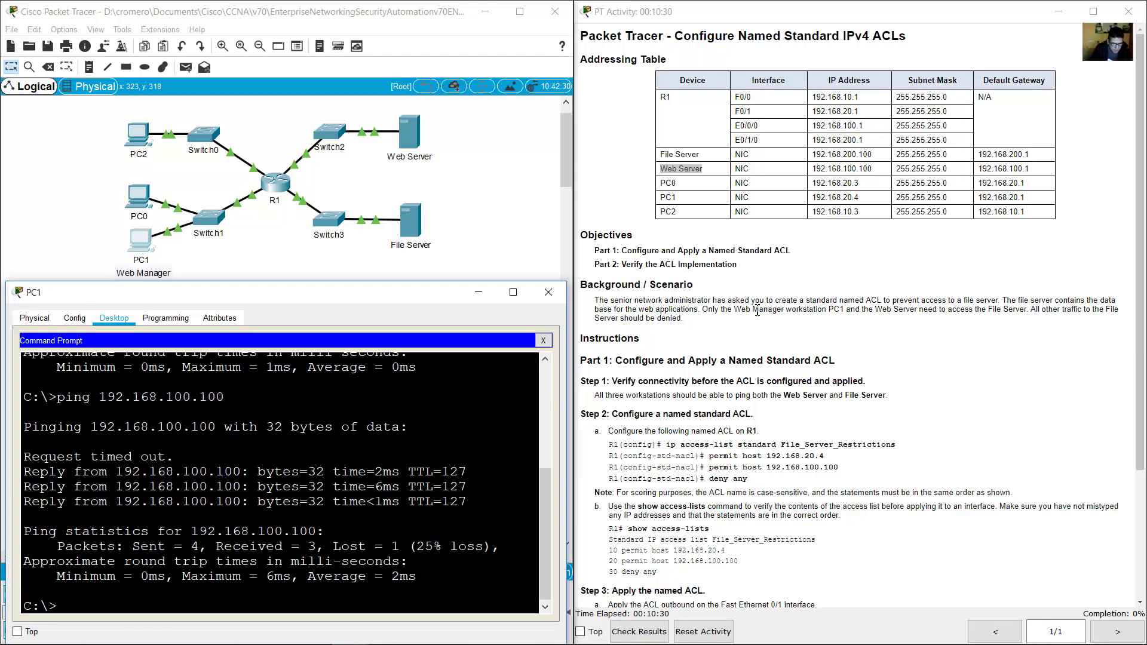
Step: Open PC2's Command Prompt below the topology and ping the File Server at 192.168.200.100
click(85, 166)
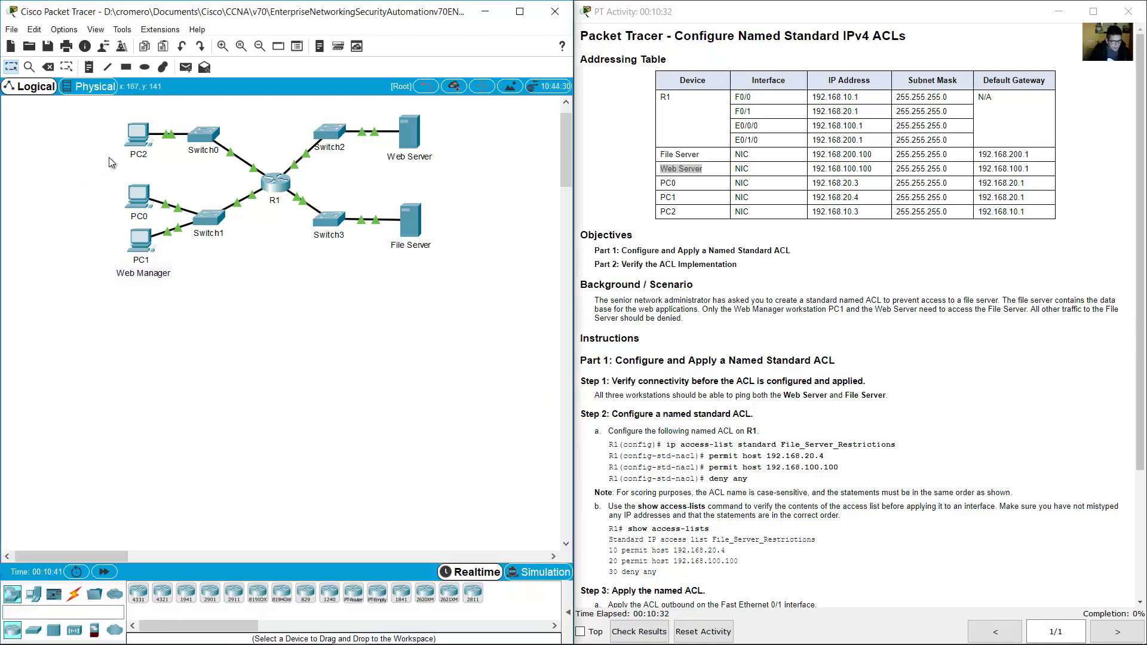
click(138, 132)
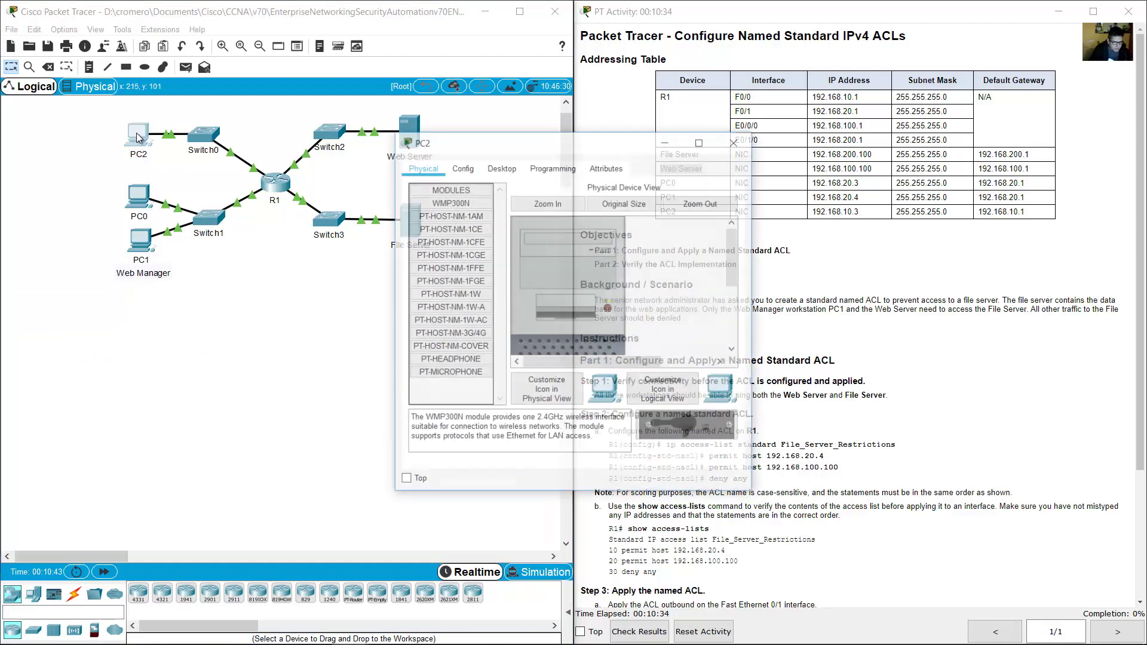
drag(592, 153, 208, 289)
drag(378, 279, 598, 286)
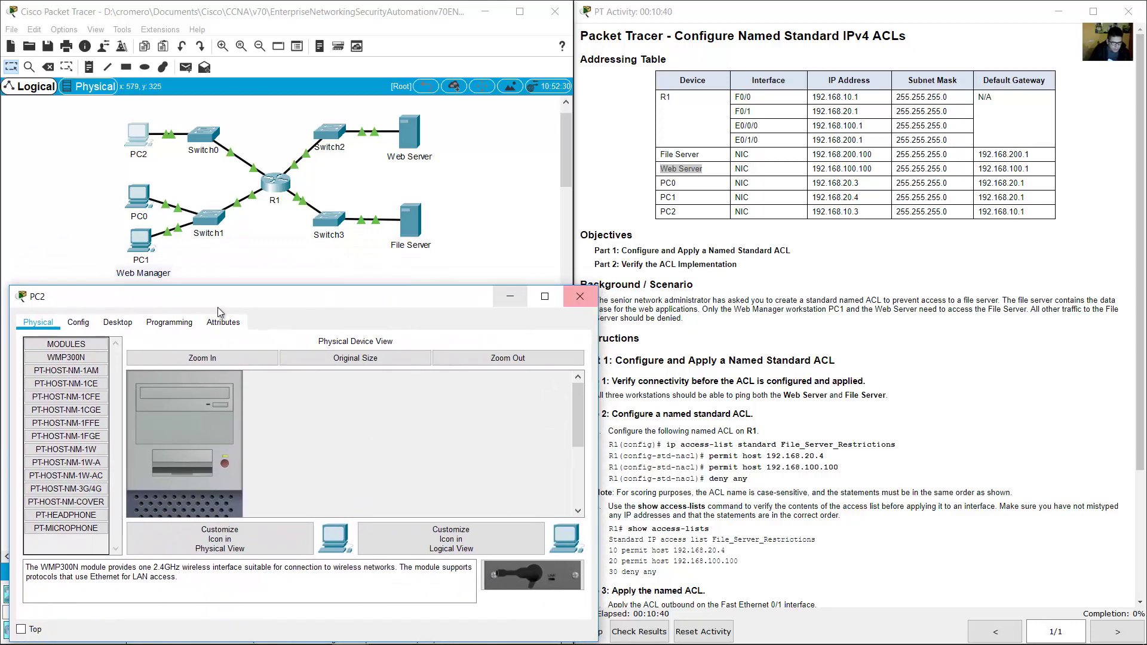
click(118, 322)
click(385, 358)
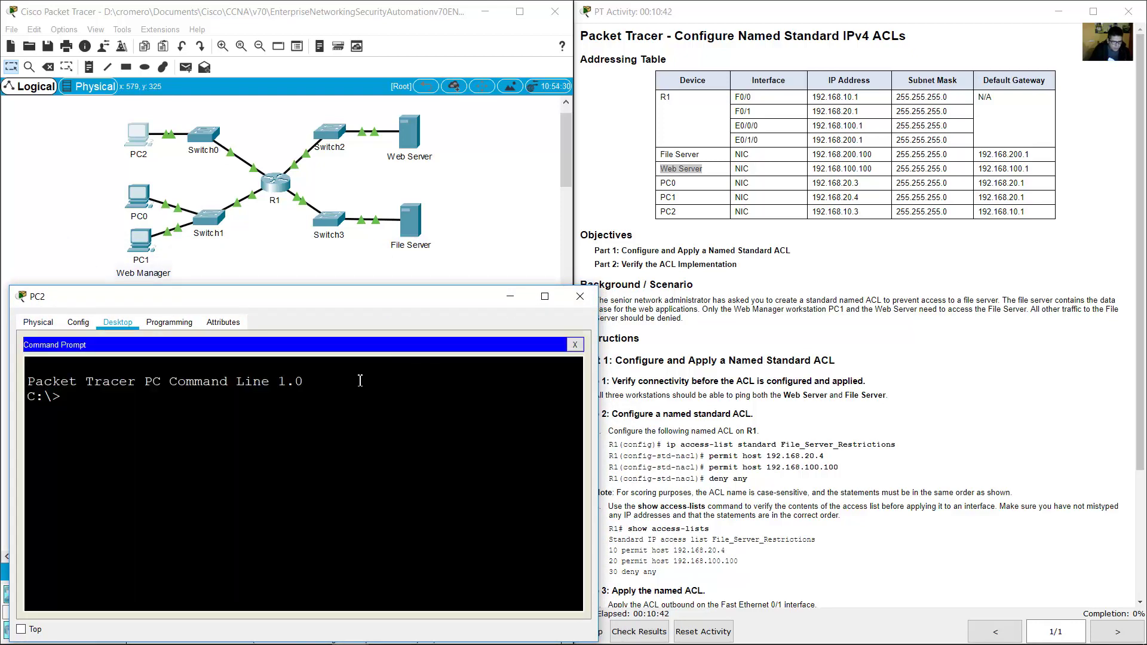
text(ping 192.168.200.100)
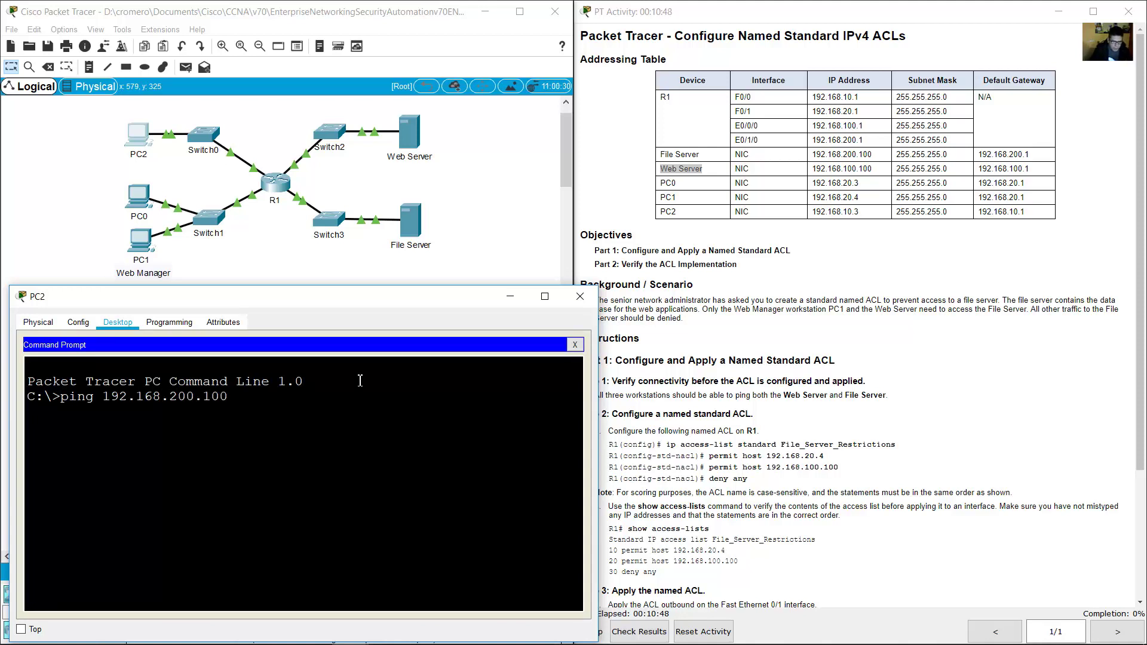
key(Return)
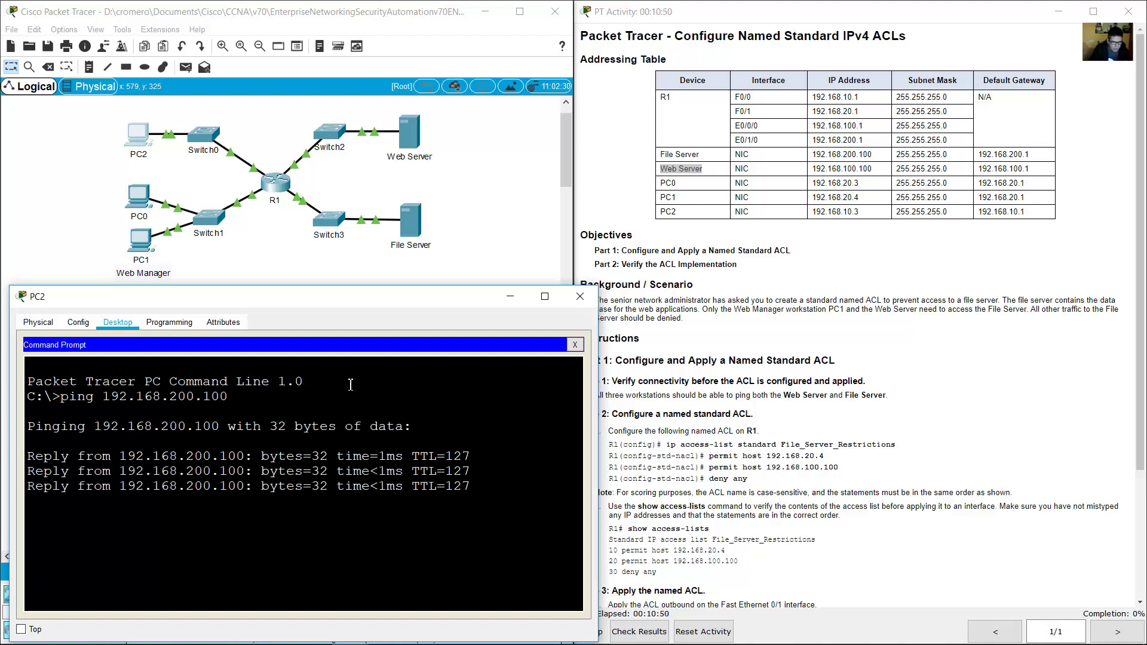
Step: Ping the Web Server at 192.168.100.100 from PC2's Command Prompt
key(Up)
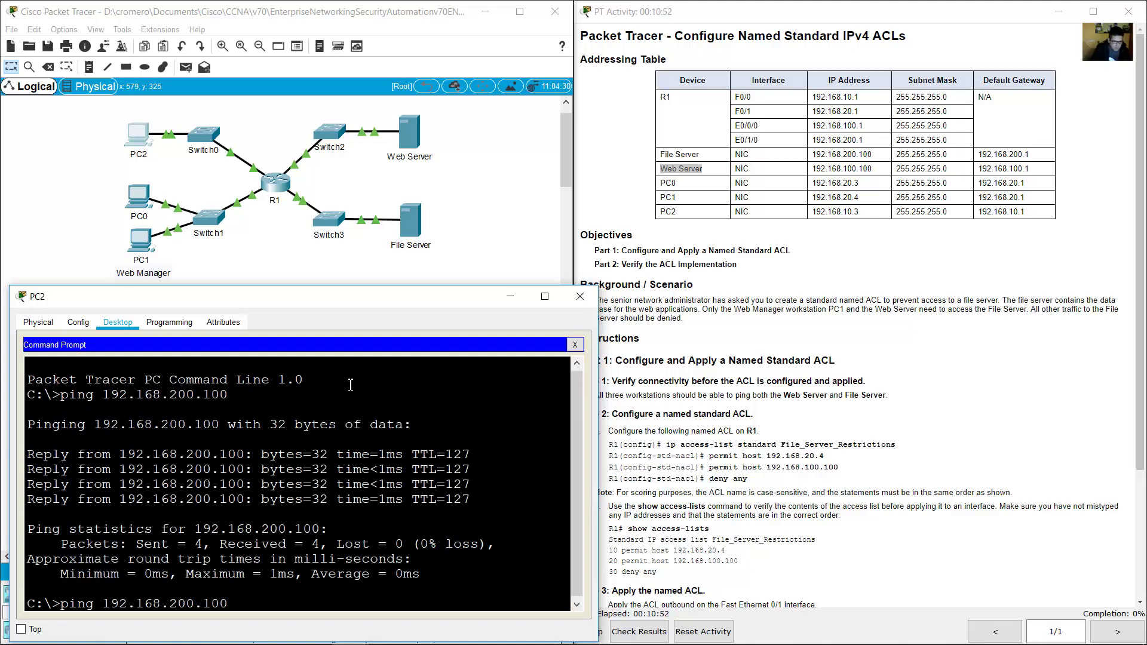
key(BackSpace)
text(1)
key(Return)
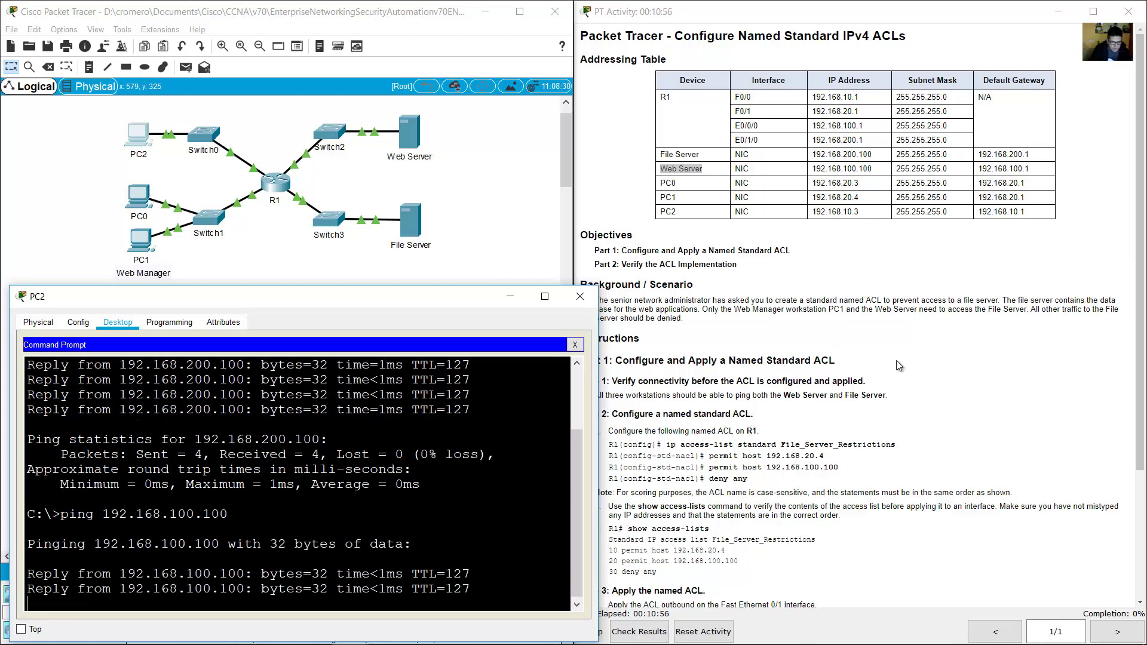
Step: Open router R1's command line interface, with its window widened and placed below the network topology, and start a session
click(910, 355)
scroll(912, 353, down, 3)
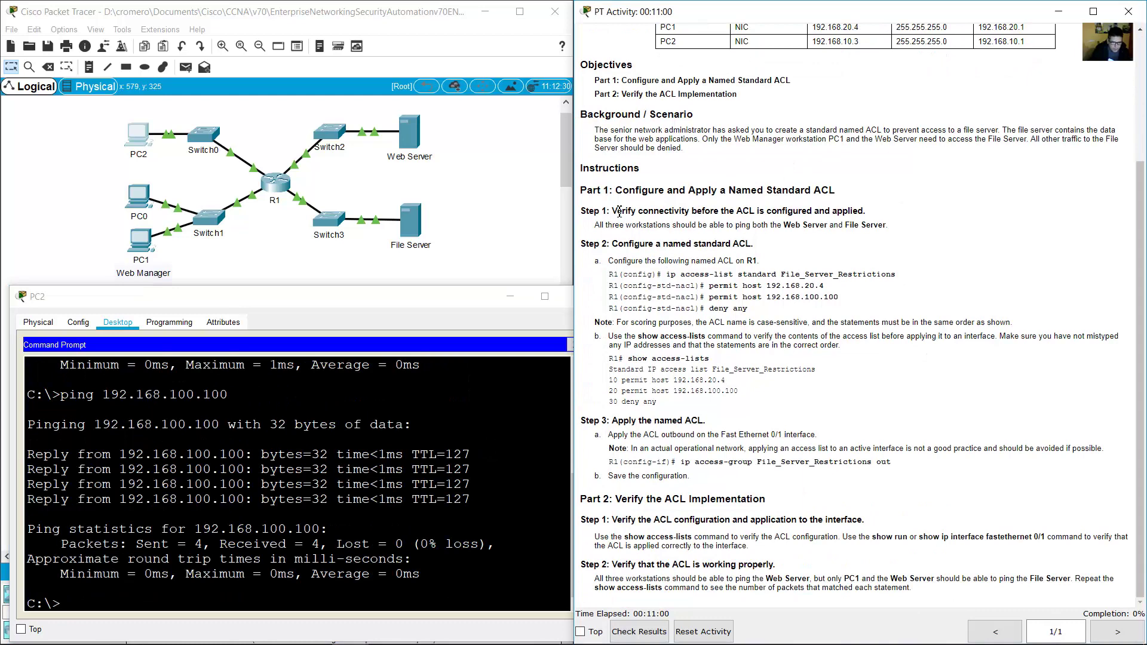
drag(612, 244, 594, 261)
click(245, 112)
click(291, 198)
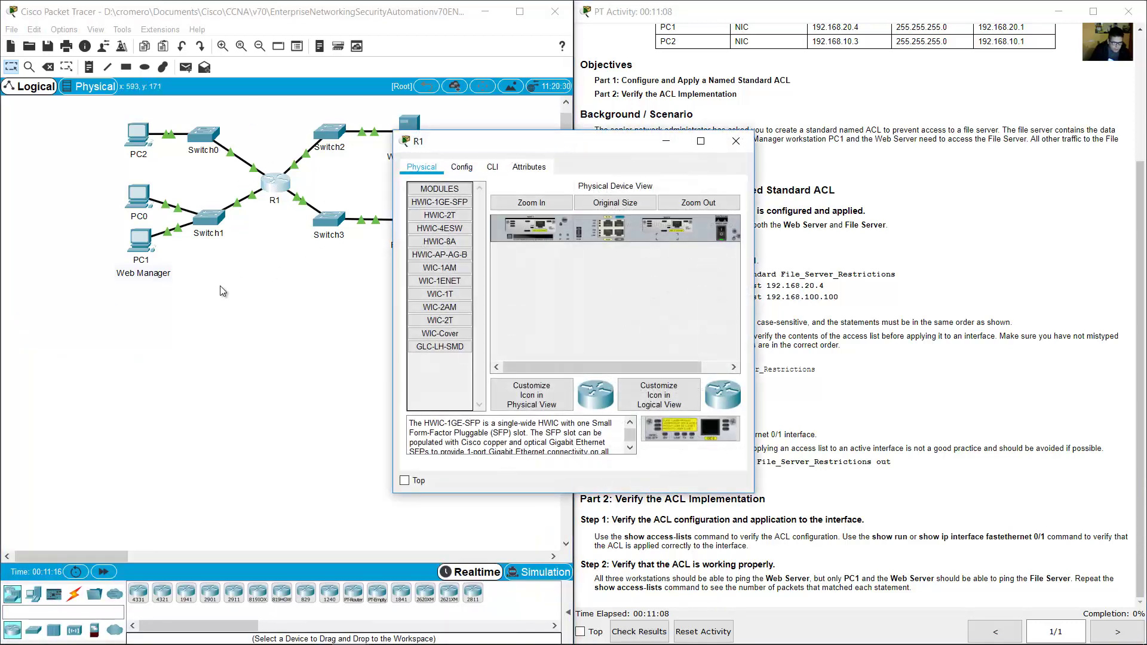
drag(560, 145, 172, 294)
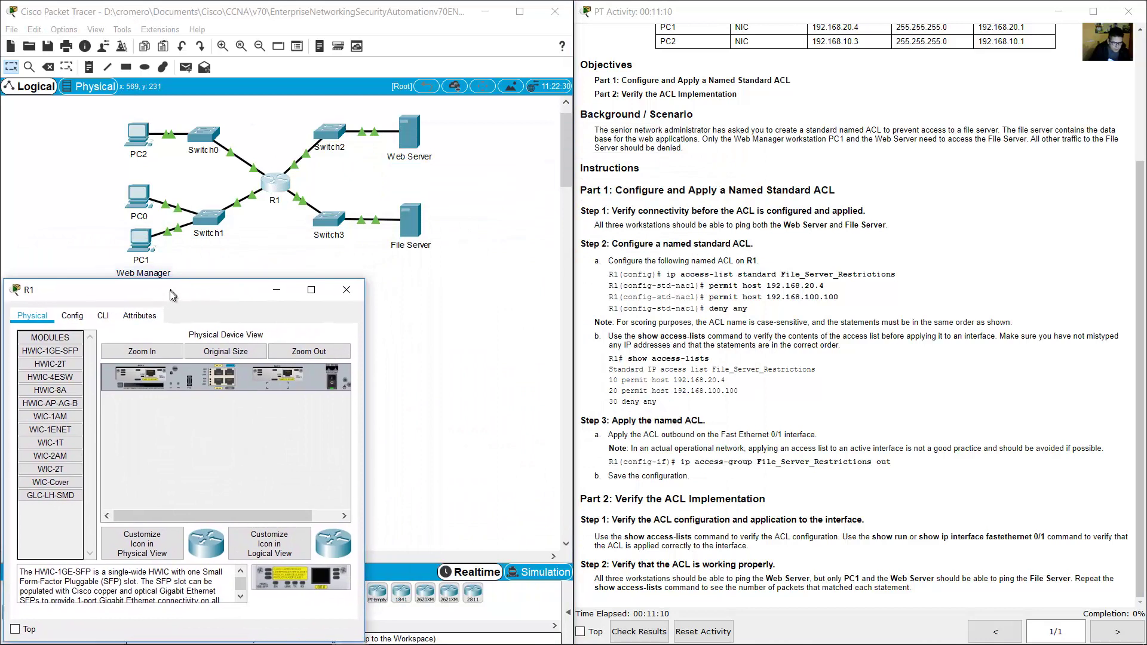
drag(365, 280, 574, 286)
click(103, 323)
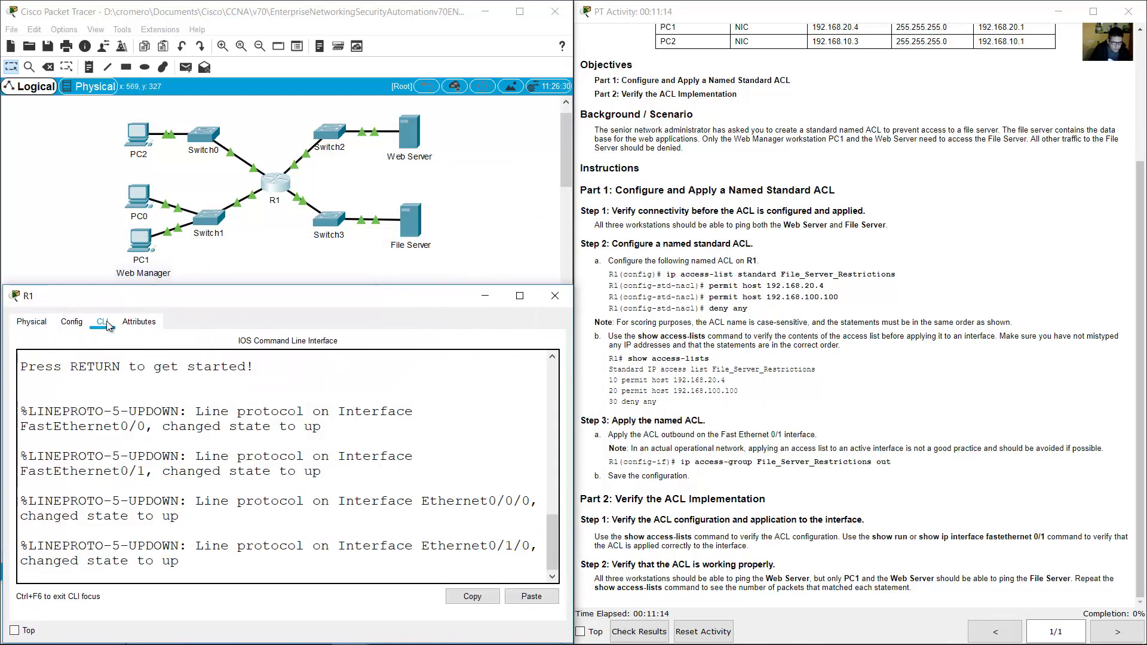
key(Return)
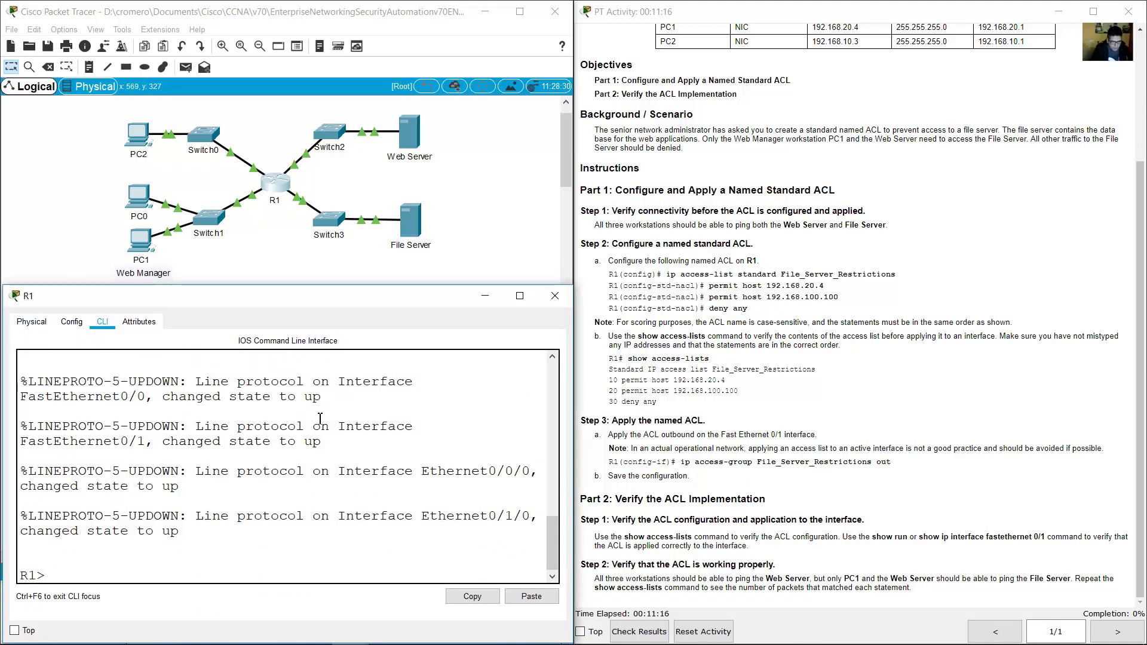
Step: Enter privileged EXEC mode and global configuration mode on R1 with enable and conf term
click(698, 273)
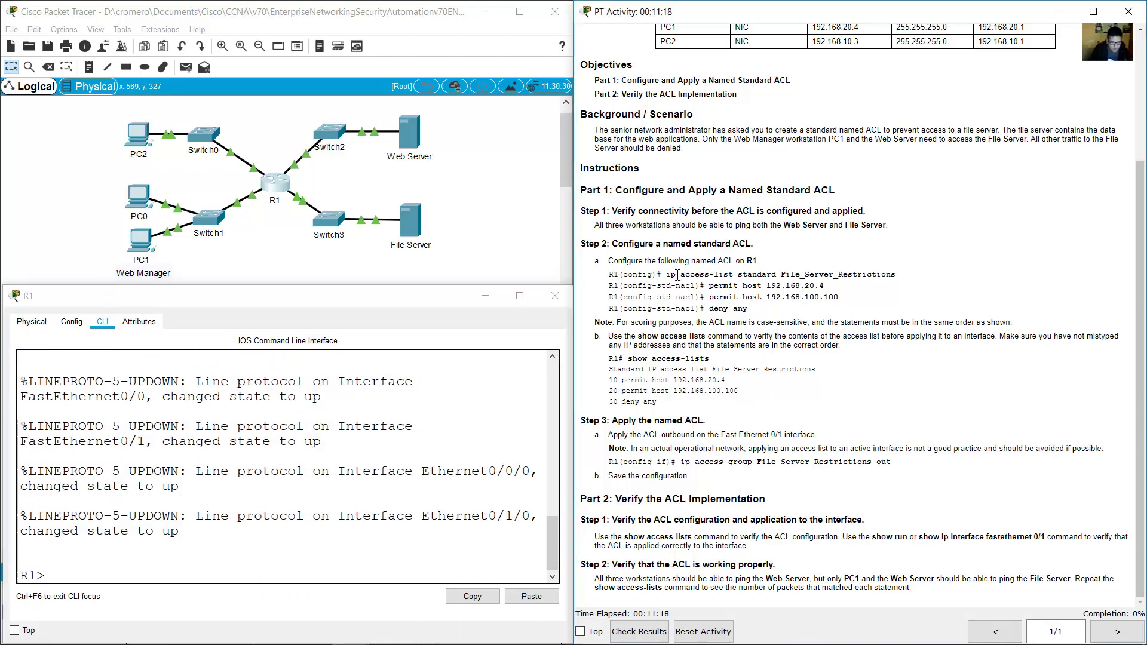
drag(639, 276, 608, 275)
click(272, 512)
text(enable)
key(Return)
text(conf term)
key(Return)
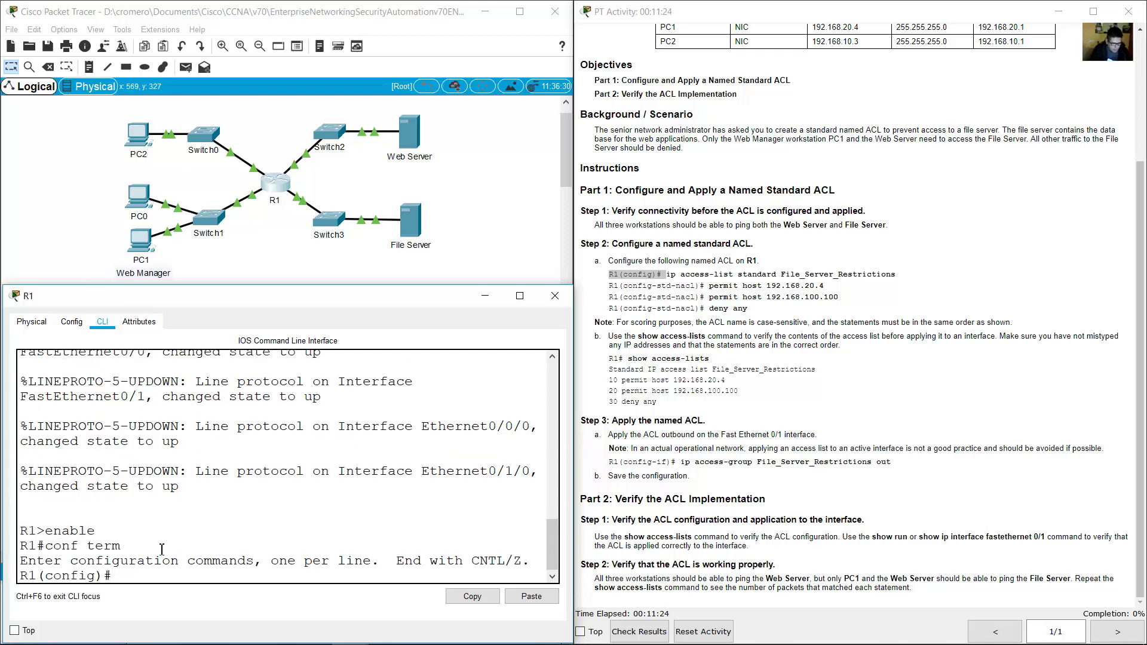
drag(113, 576, 19, 576)
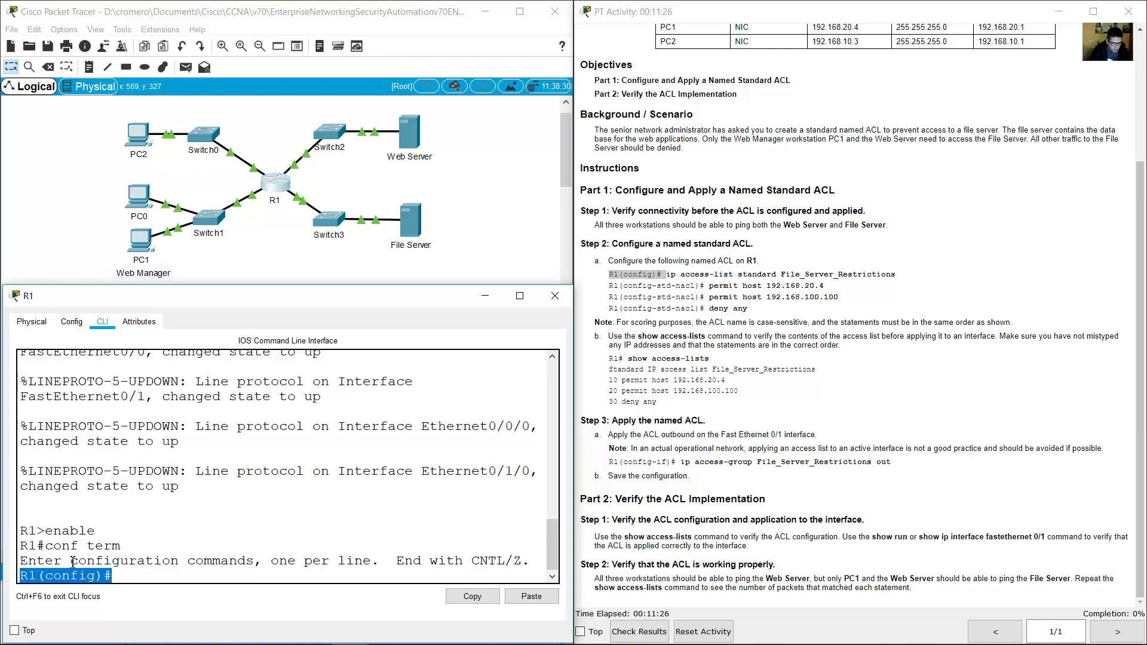
Step: Create the named standard ACL File_Server_Restrictions on R1 with ip access-list standard, following the activity instructions
click(736, 285)
drag(666, 276, 734, 276)
click(186, 528)
text(ip access-list)
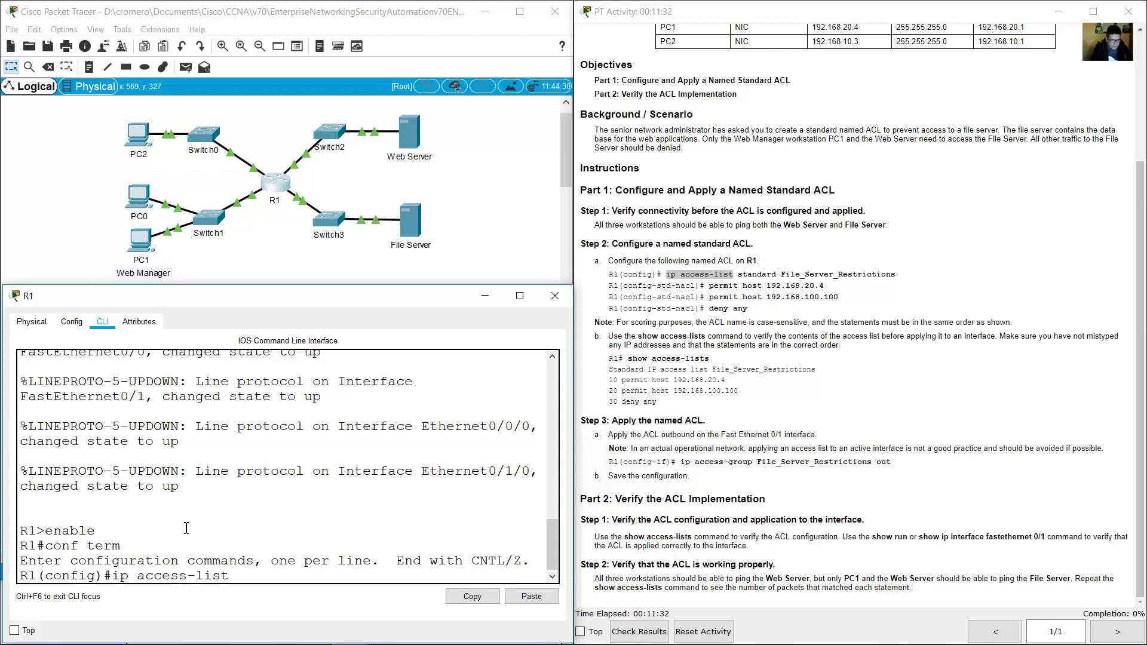
drag(737, 274, 780, 274)
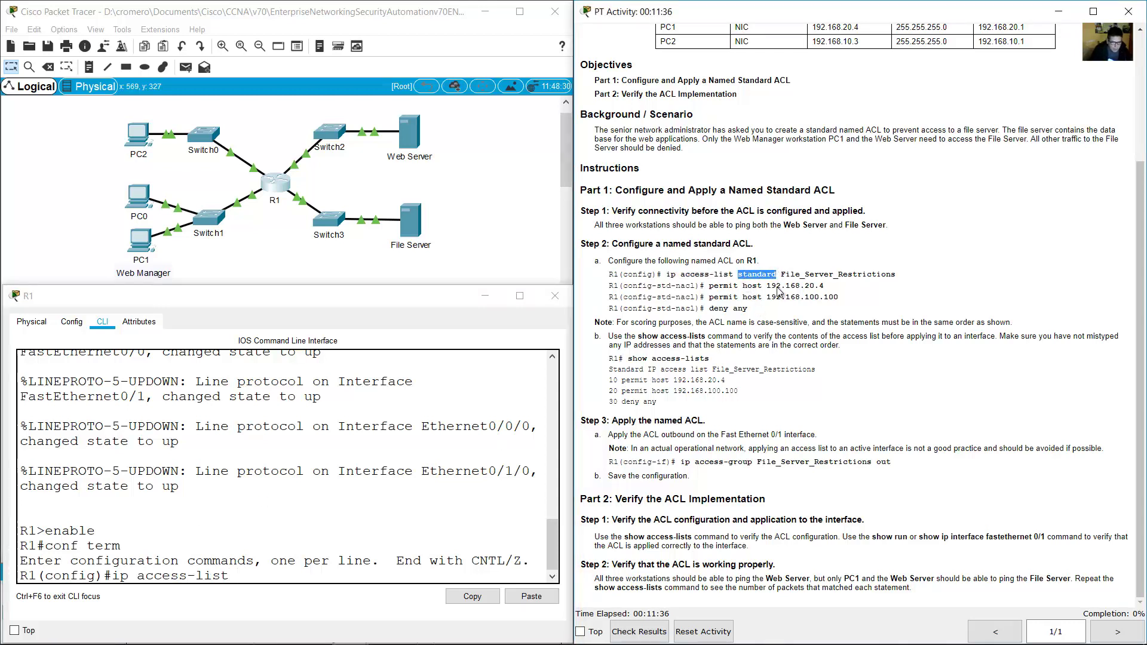
click(338, 577)
text(standard)
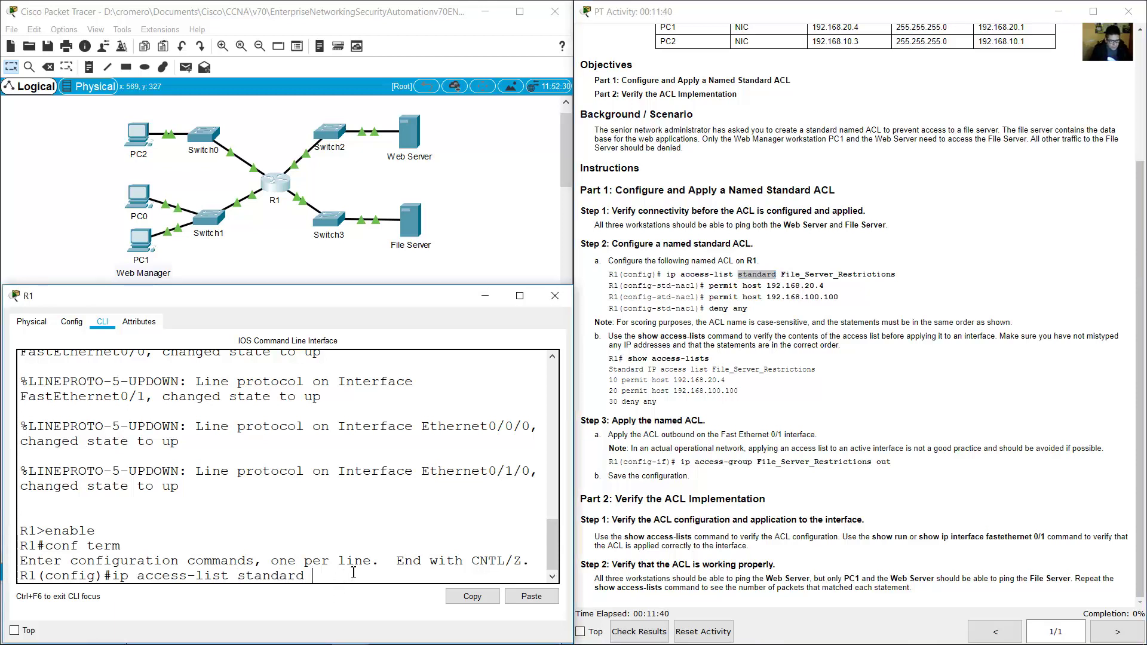
click(822, 270)
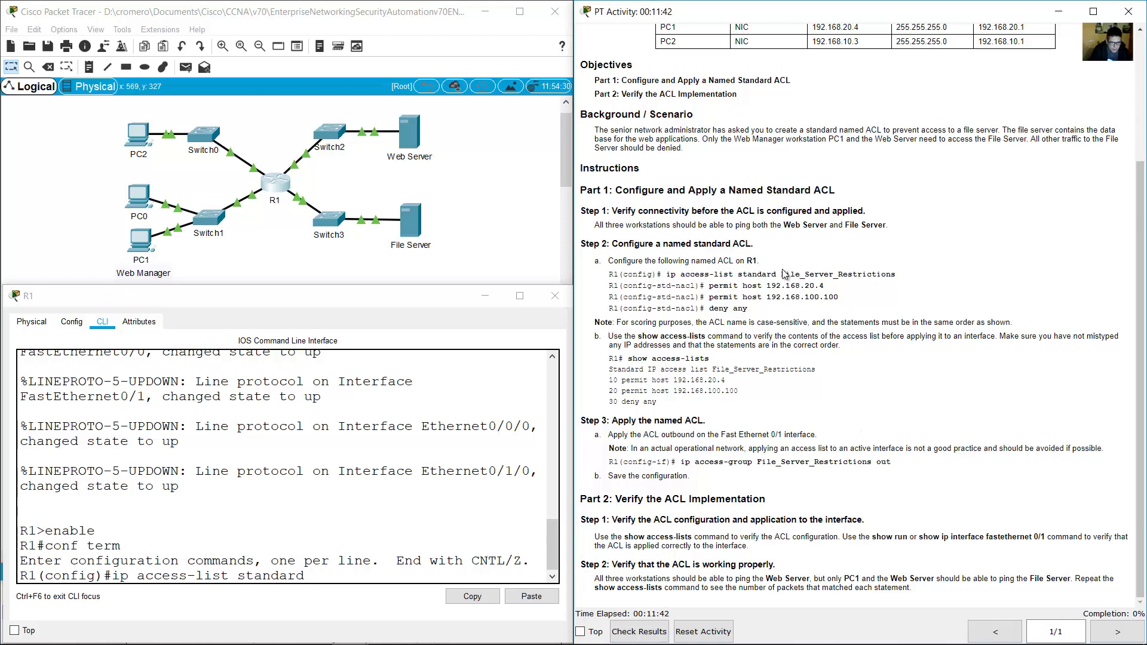
drag(784, 274, 905, 274)
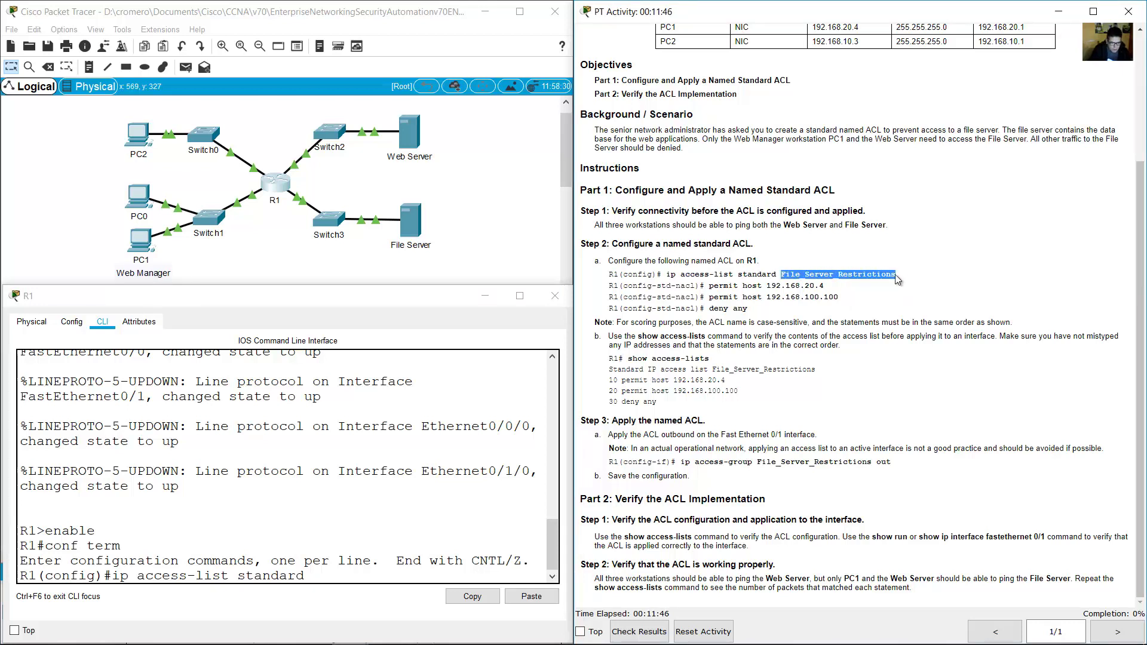
click(430, 561)
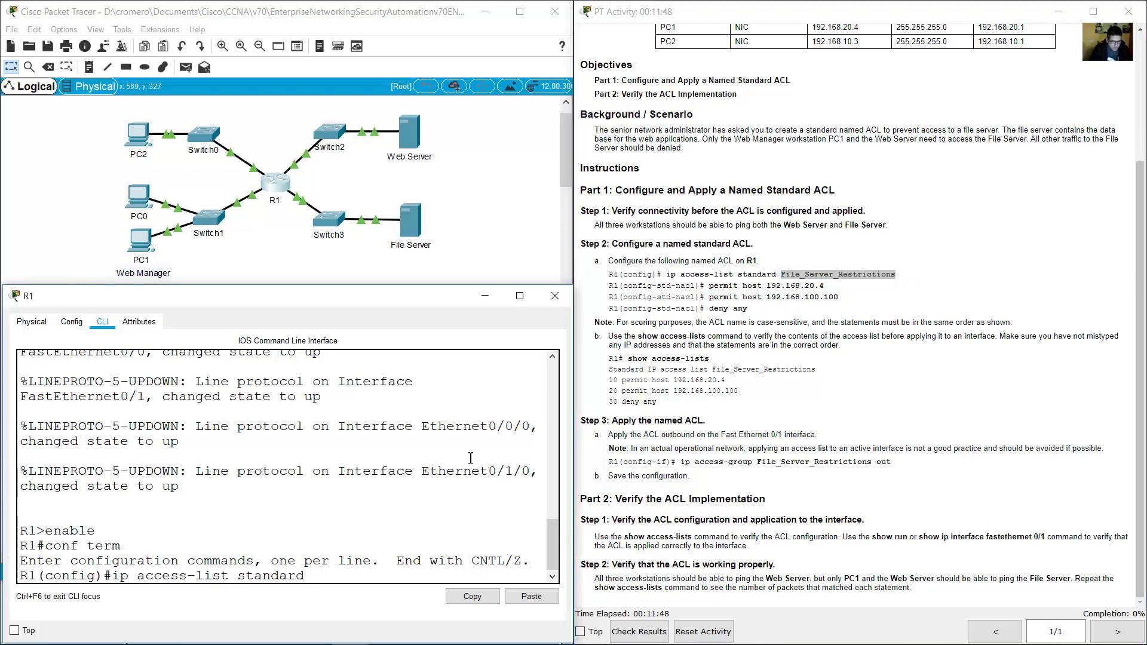
text(File_Server_Restrictions)
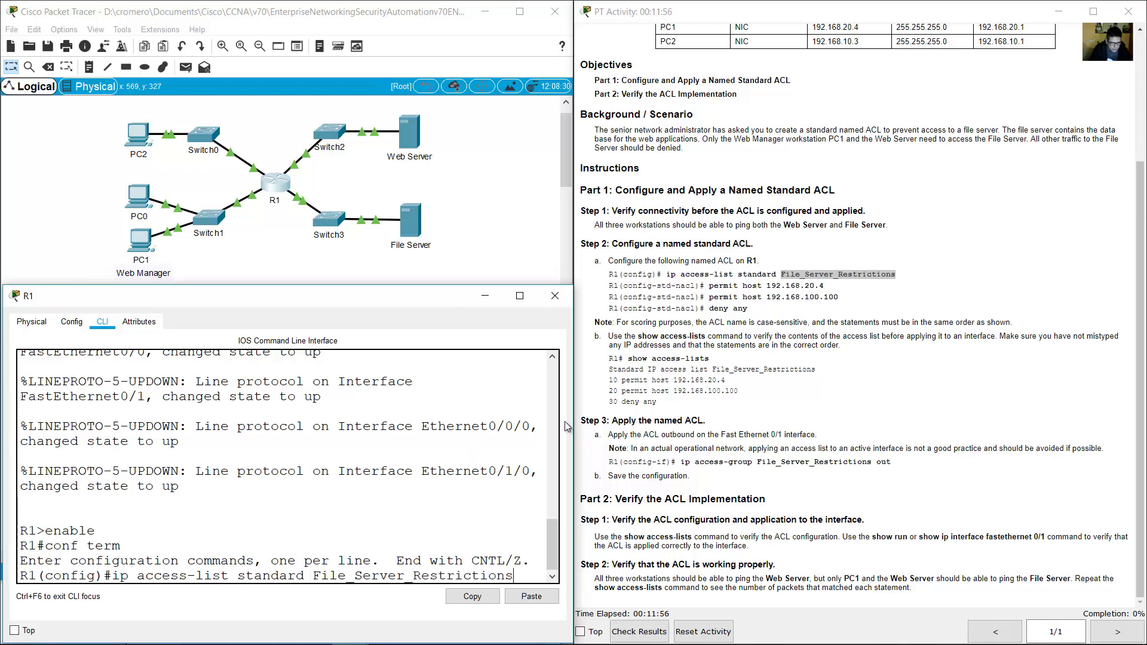
click(553, 577)
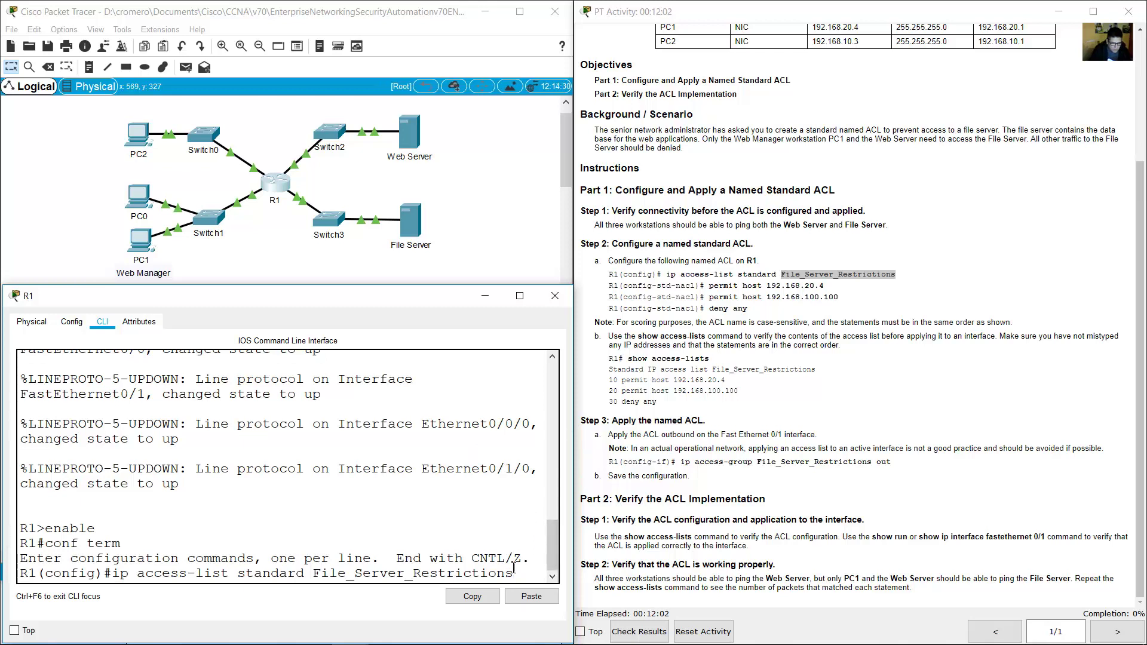
key(Return)
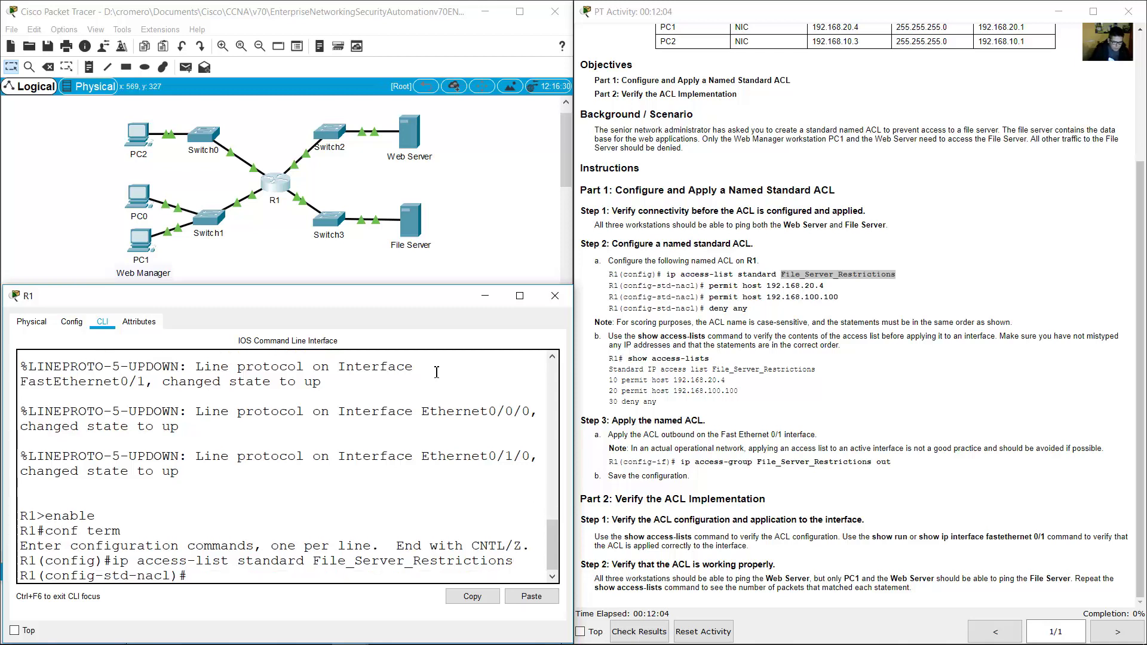
Step: Match the first permit statement to PC1 in the addressing table and add permit host 192.168.20.4 to the ACL
drag(709, 285, 829, 288)
scroll(913, 275, up, 3)
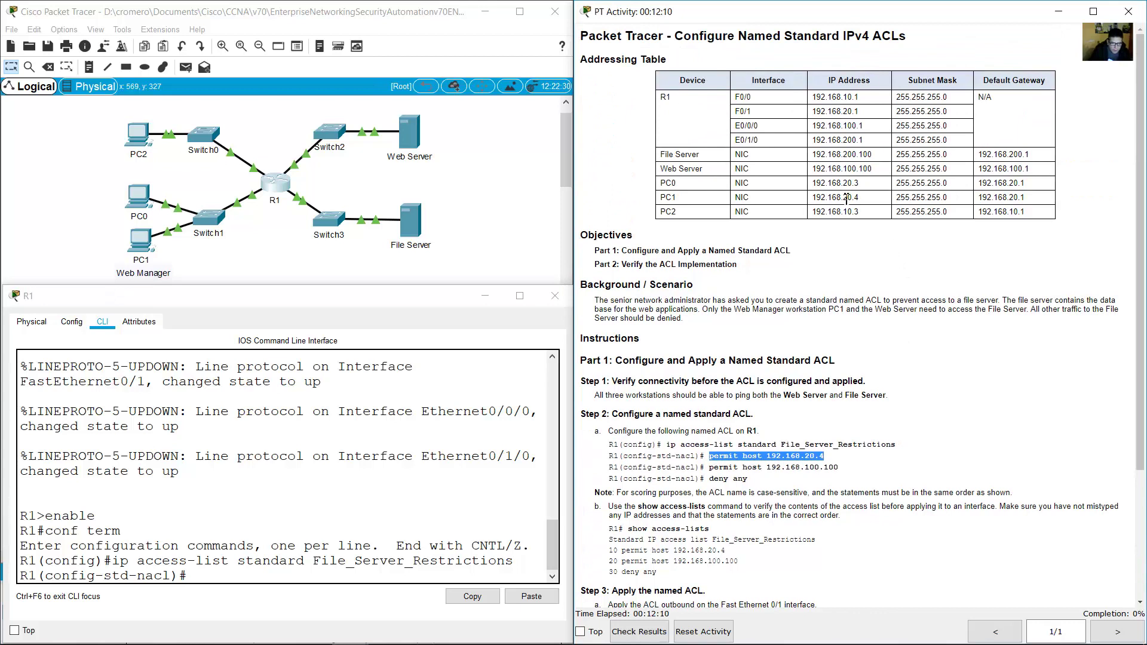
drag(817, 197, 859, 199)
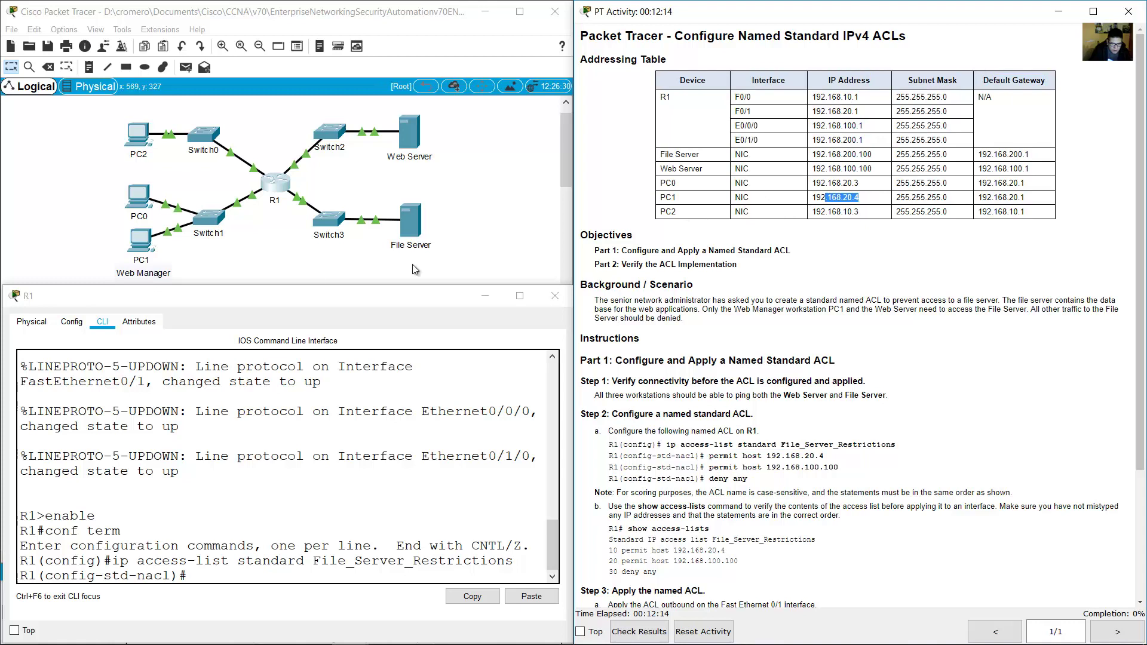
click(282, 248)
drag(144, 286, 177, 305)
click(270, 190)
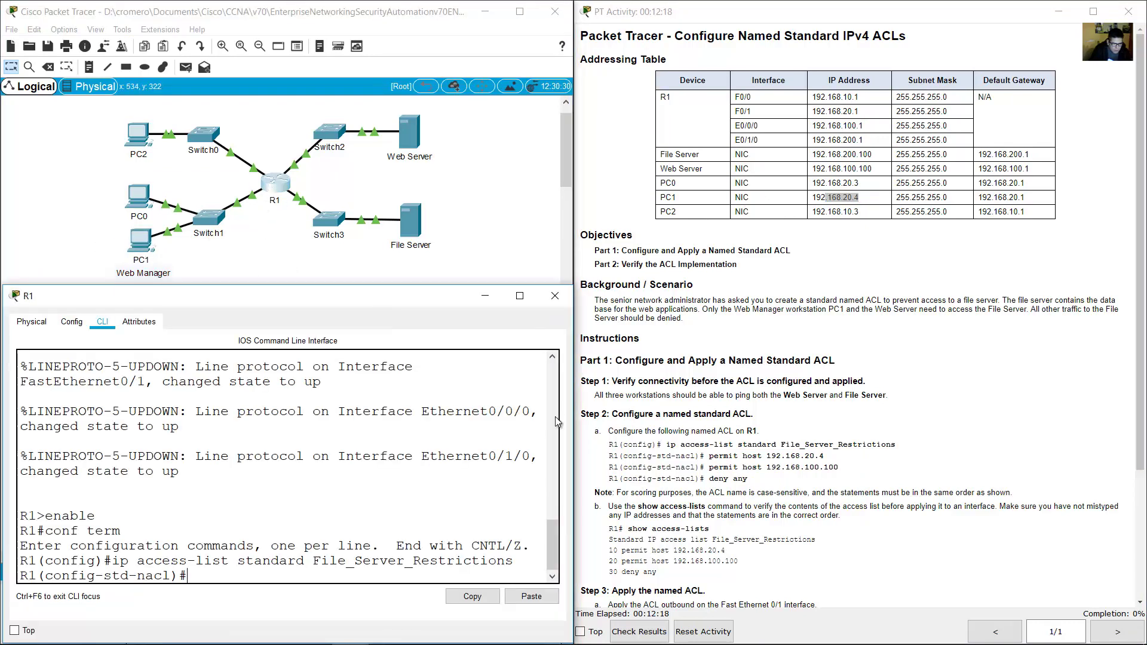
key(BackSpace)
text(permit host)
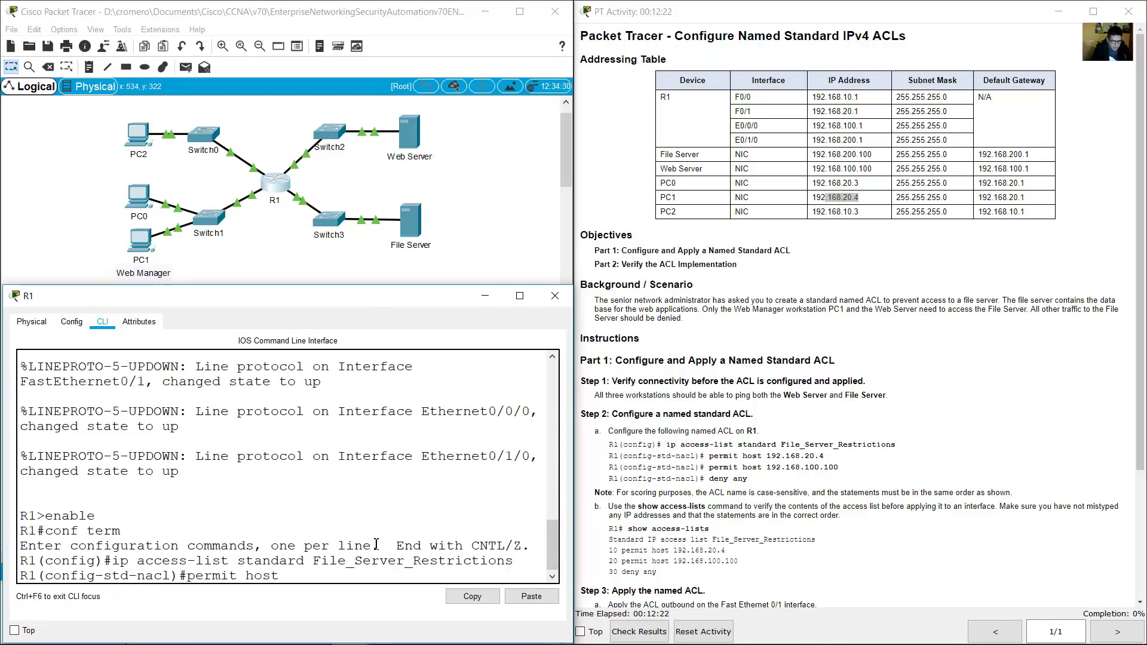
text( 192.168.20.4)
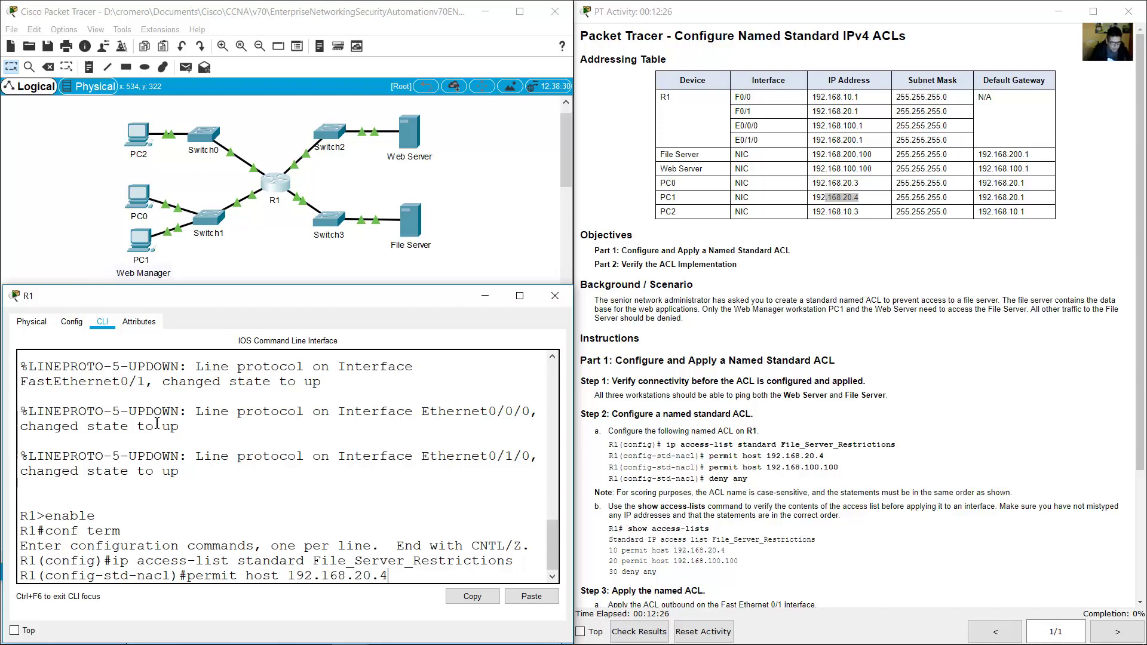
click(83, 239)
drag(84, 239, 153, 307)
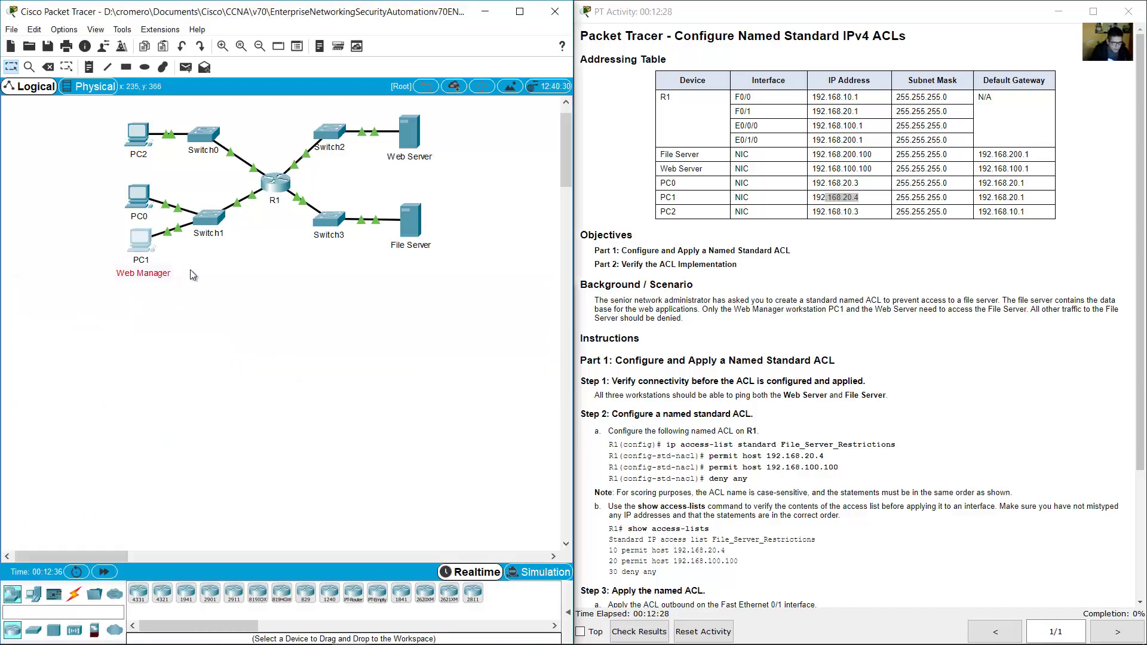
drag(242, 298, 89, 241)
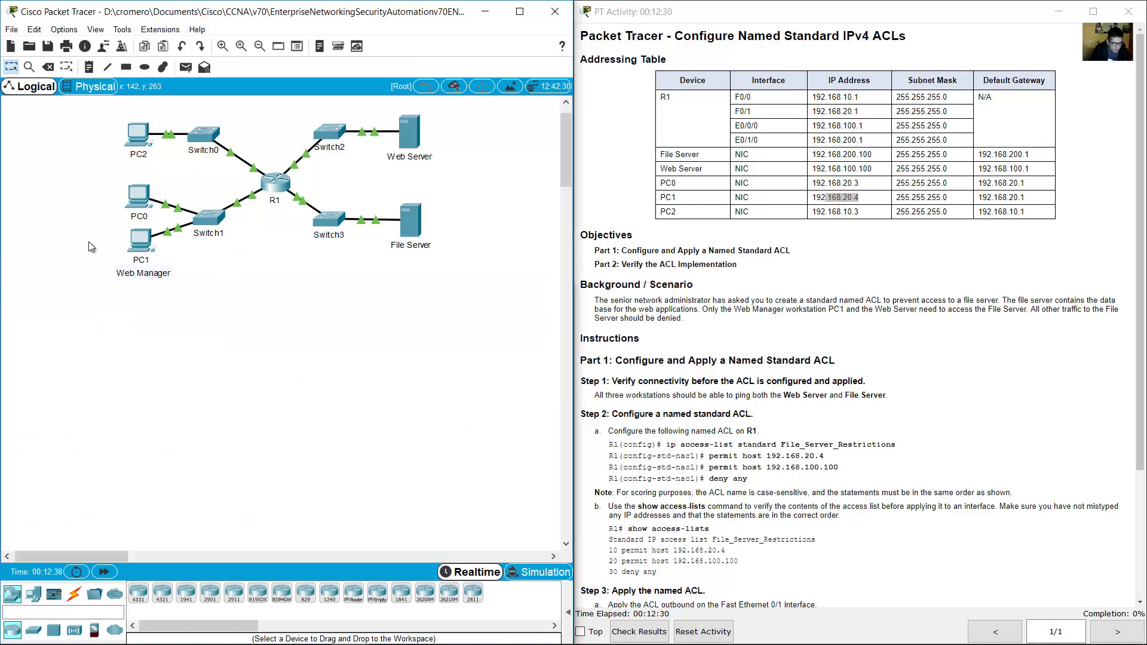
click(274, 184)
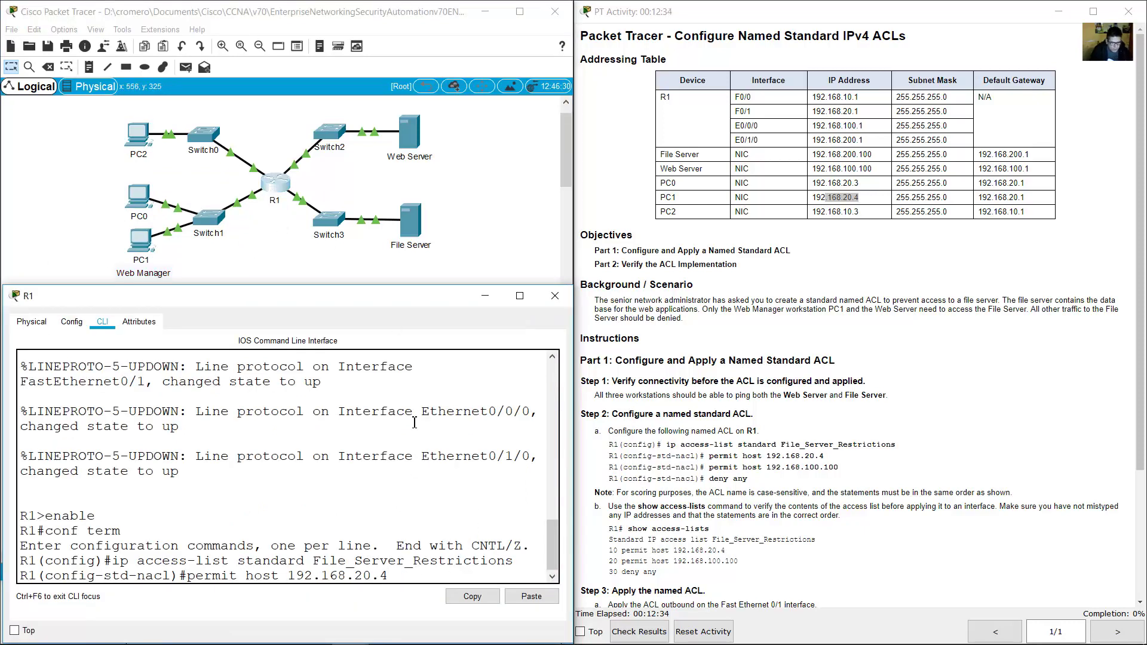
key(Return)
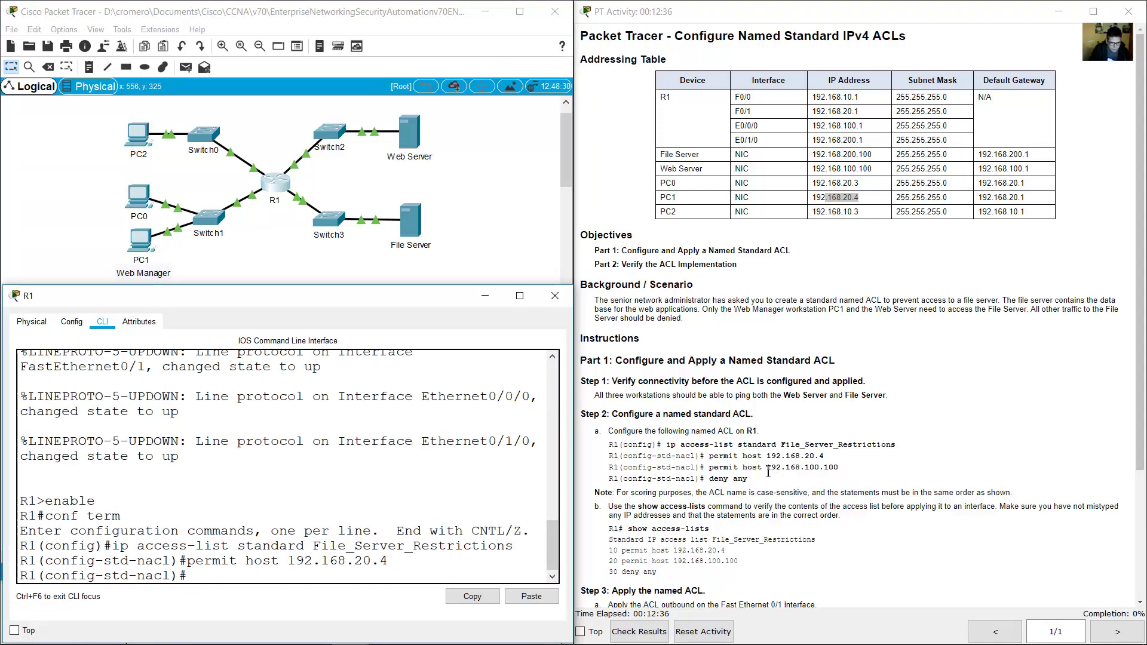
Step: Match the second permit statement to the Web Server in the addressing table and add permit host 192.168.100.100 to the ACL
click(713, 470)
drag(710, 471, 834, 470)
drag(873, 169, 659, 170)
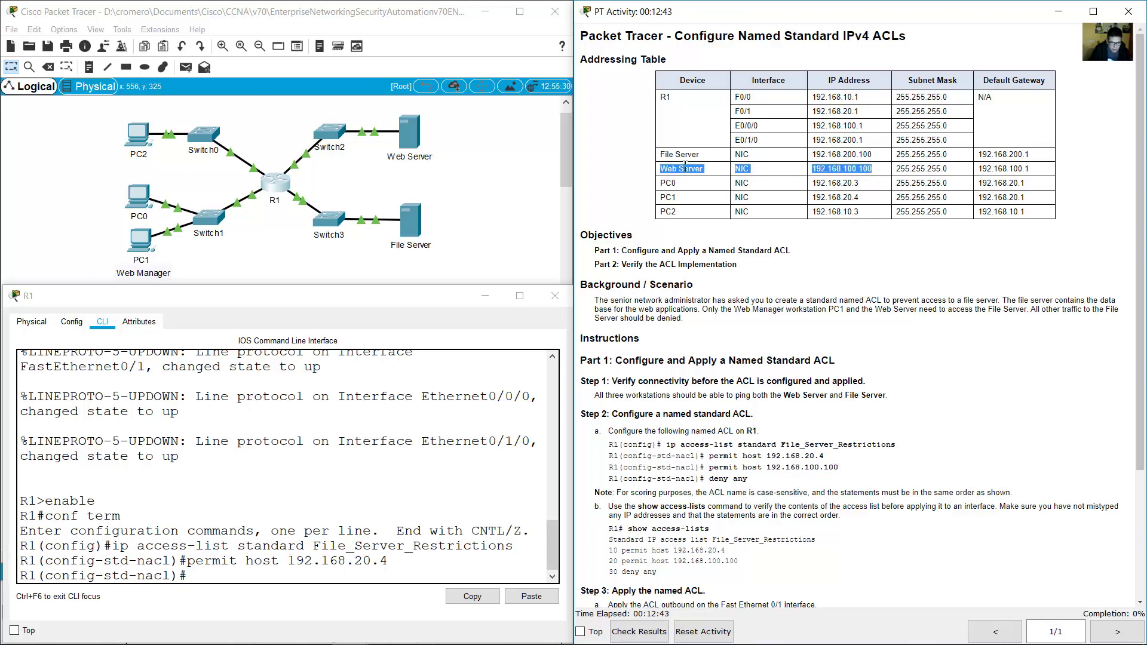
click(507, 156)
drag(515, 179, 381, 120)
click(276, 182)
key(Up)
text(100.100)
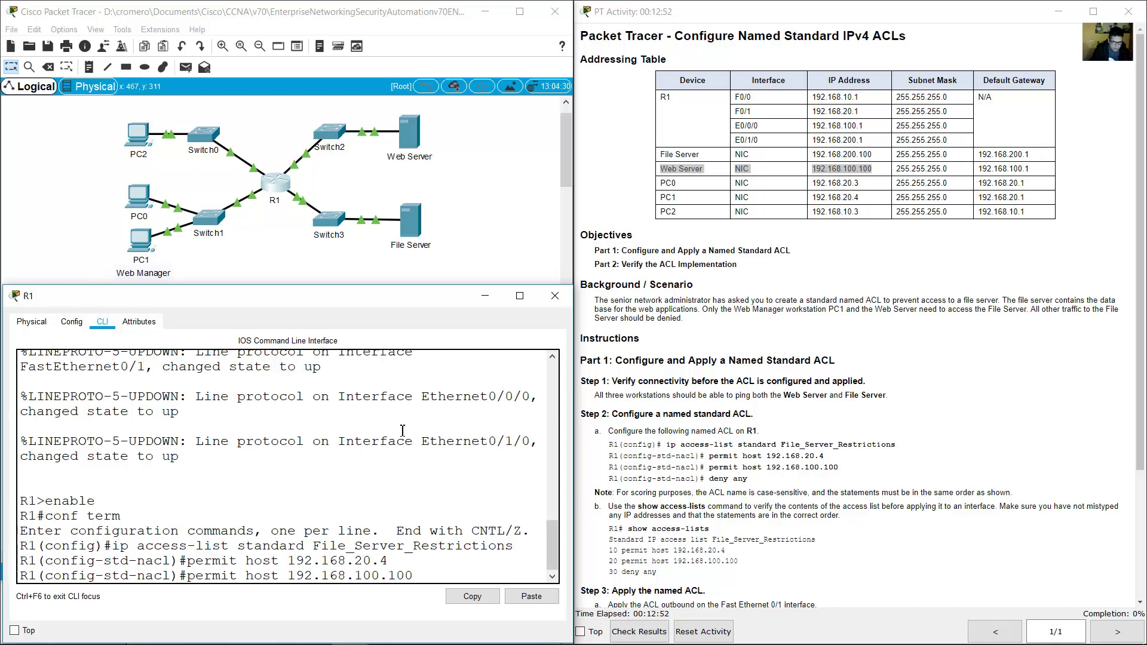
key(Return)
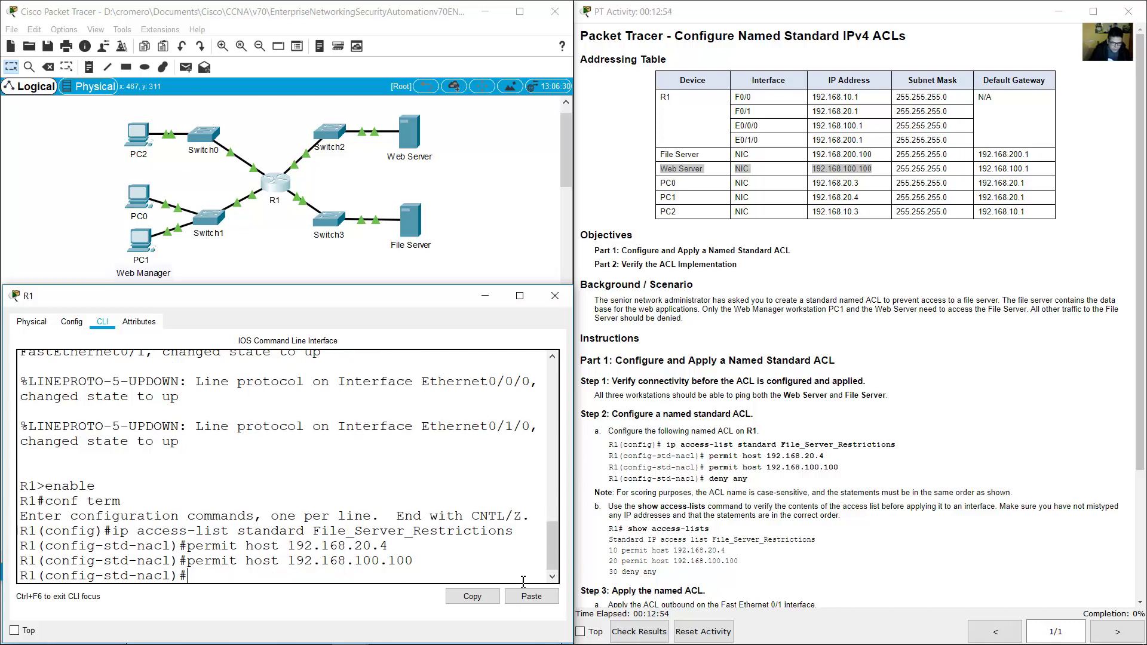
Step: Add the deny any statement to the File_Server_Restrictions ACL on R1
drag(717, 479, 759, 483)
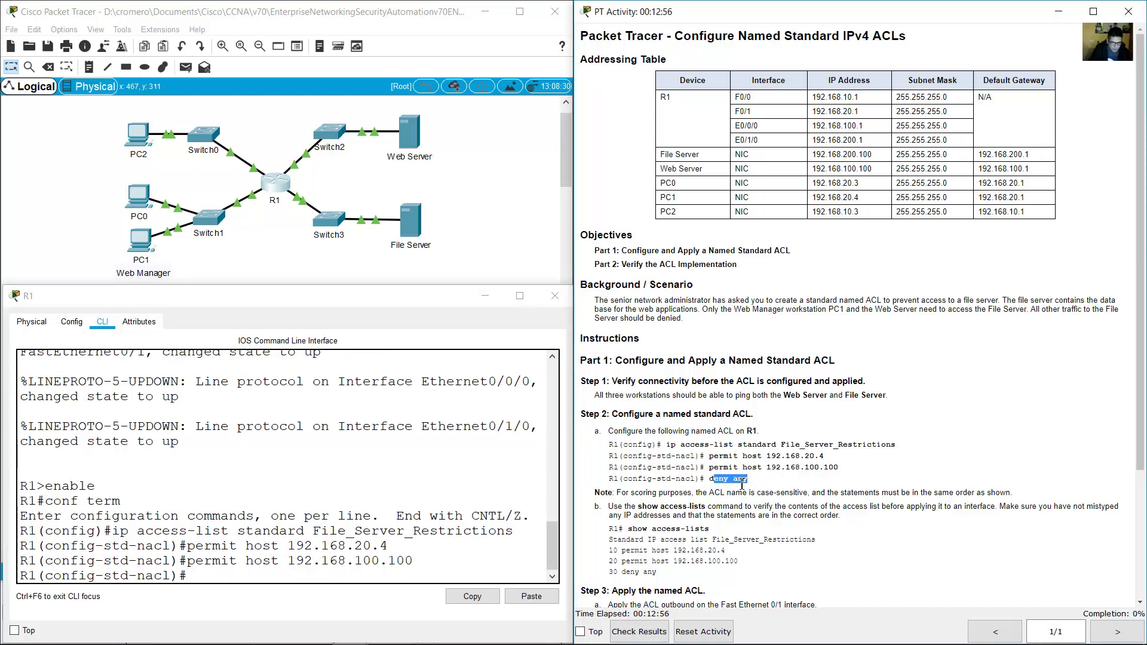
click(369, 463)
text(deny any)
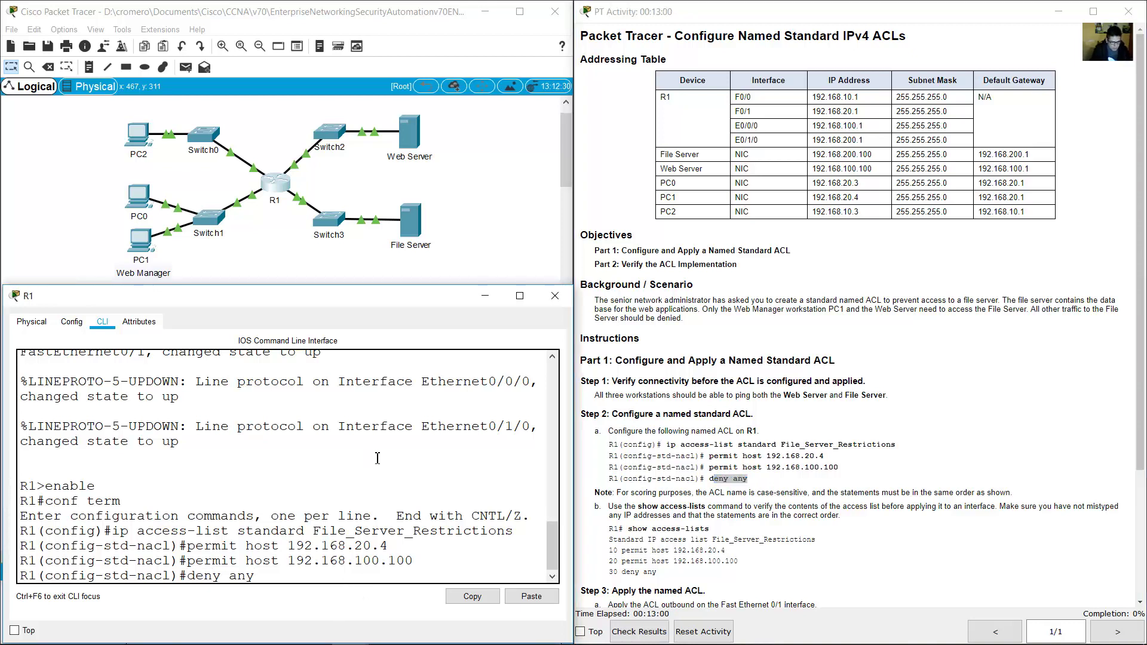
key(Return)
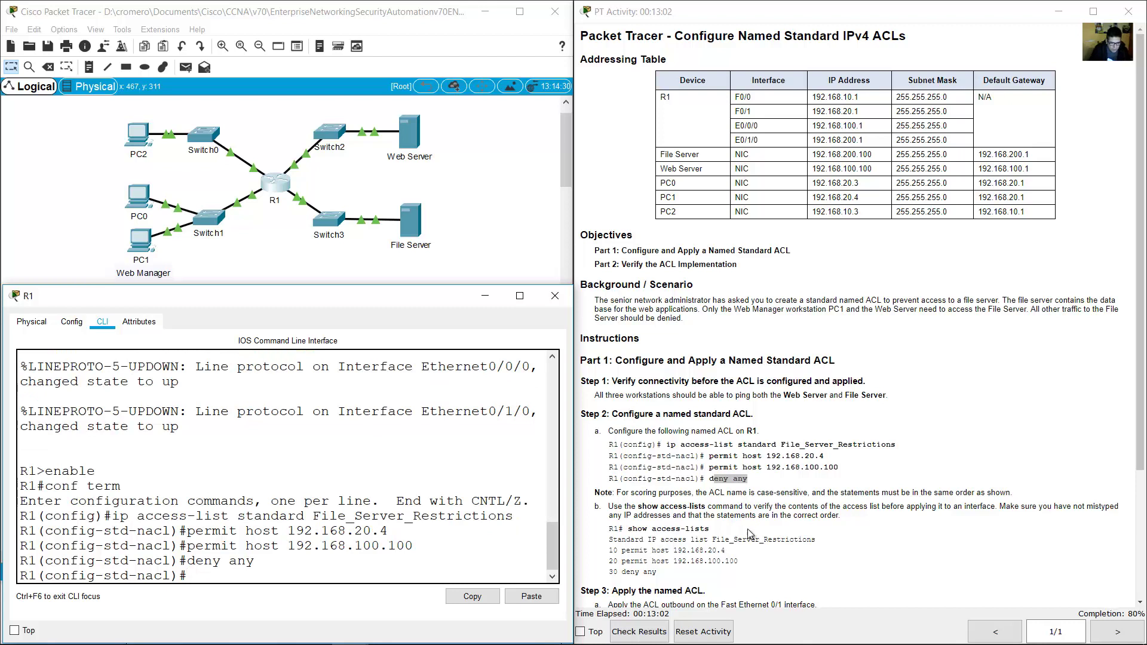
click(787, 482)
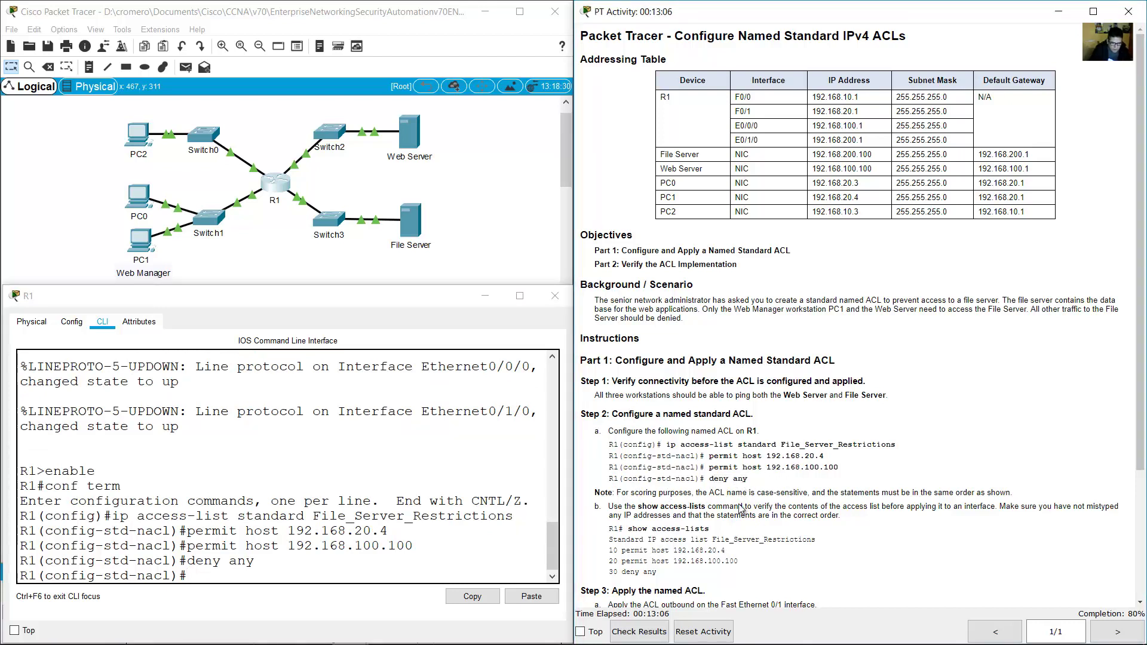
Step: Check the scoring note and Step 2b, leave configuration mode on R1, and run show access-list to review File_Server_Restrictions
drag(694, 493, 809, 492)
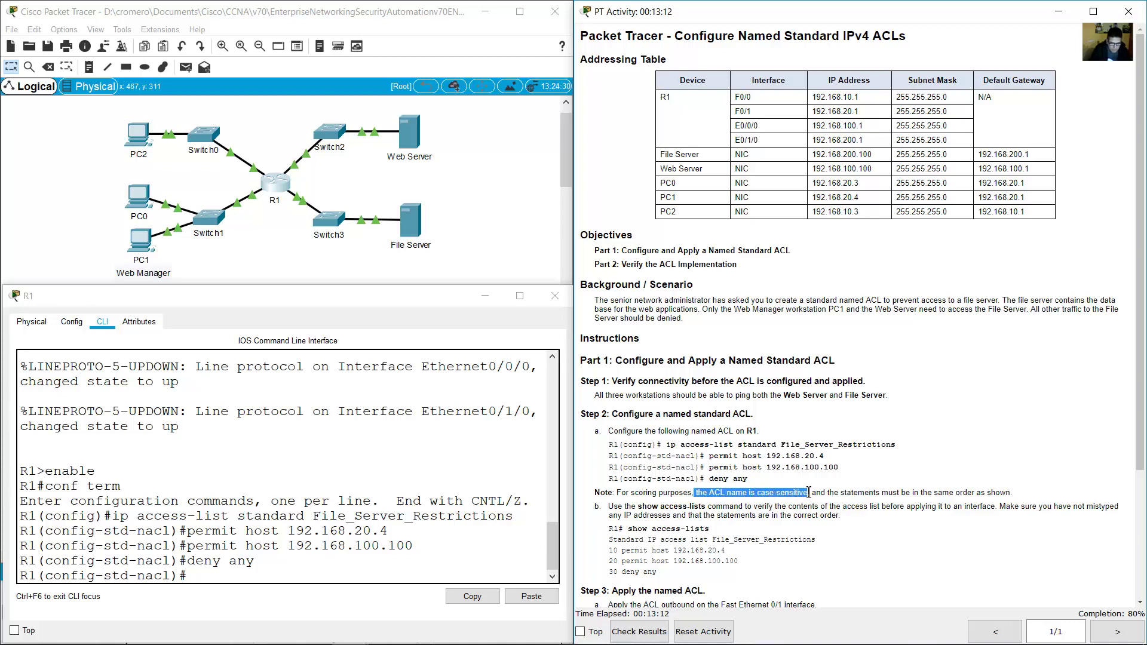
drag(820, 491, 1011, 493)
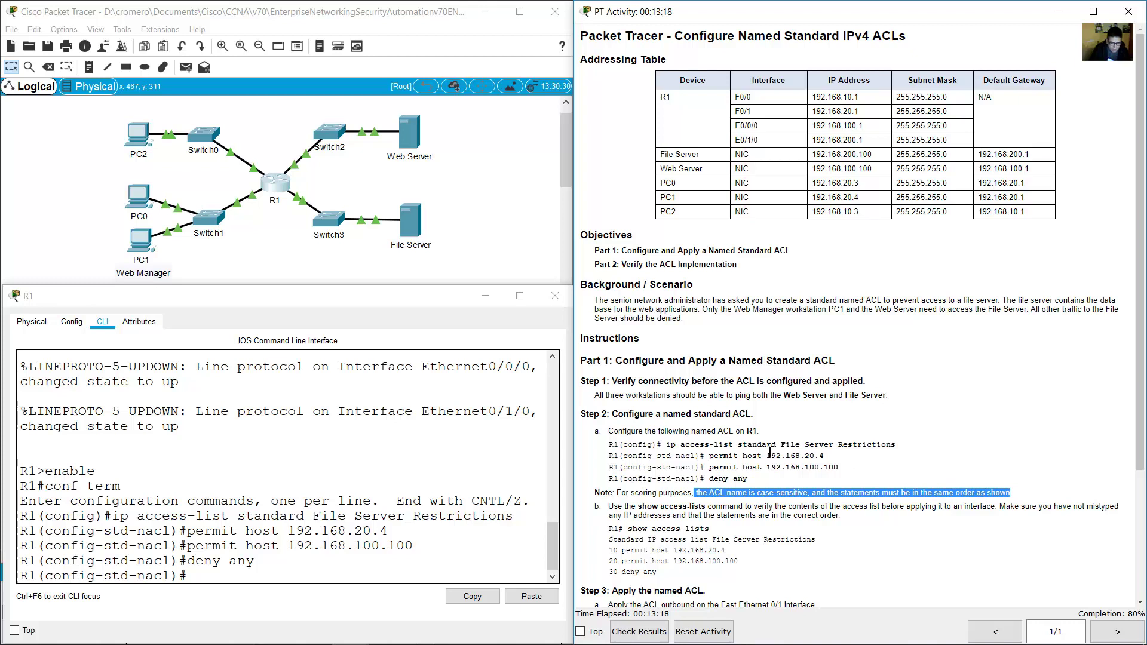
scroll(834, 440, down, 3)
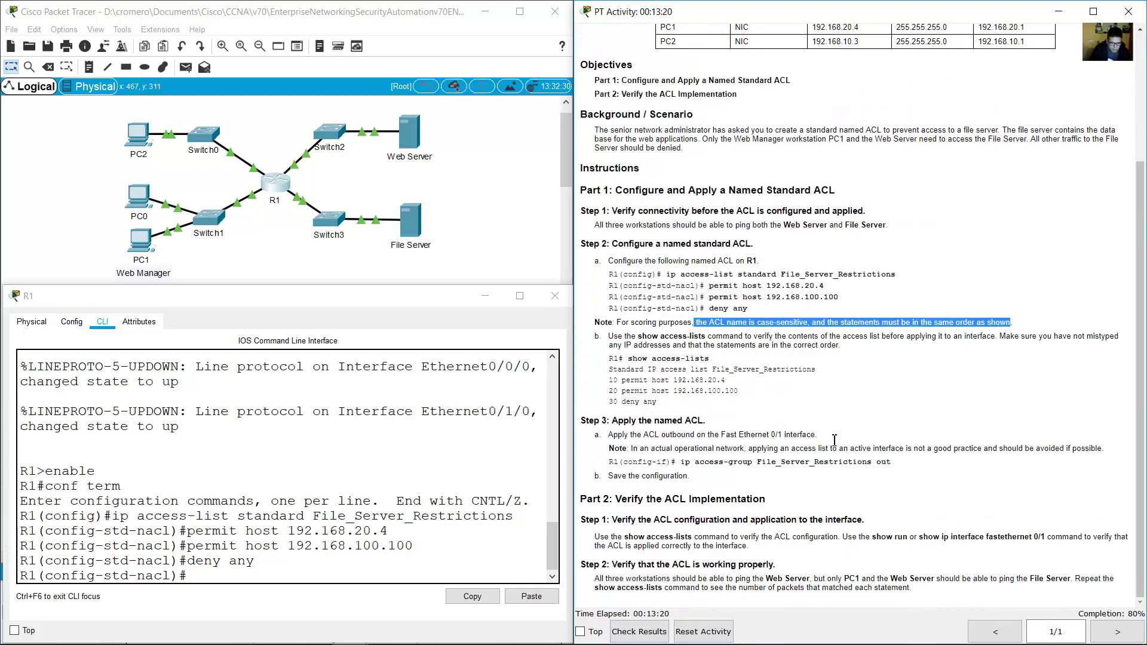
click(704, 348)
drag(638, 336, 723, 336)
click(238, 563)
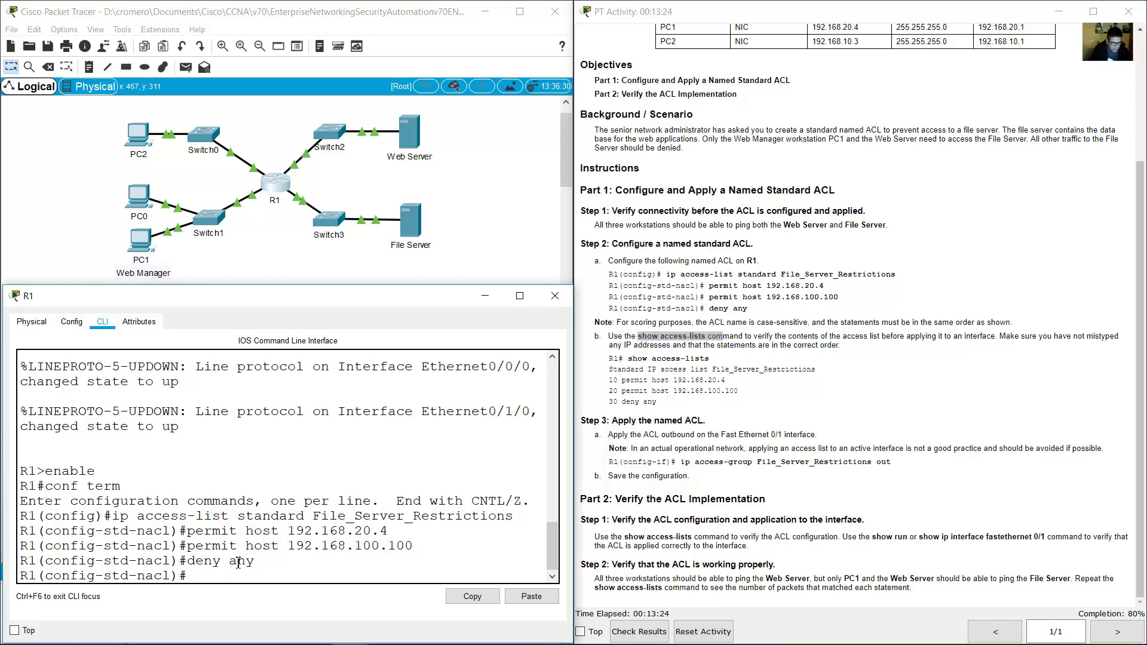
text(end)
key(Return)
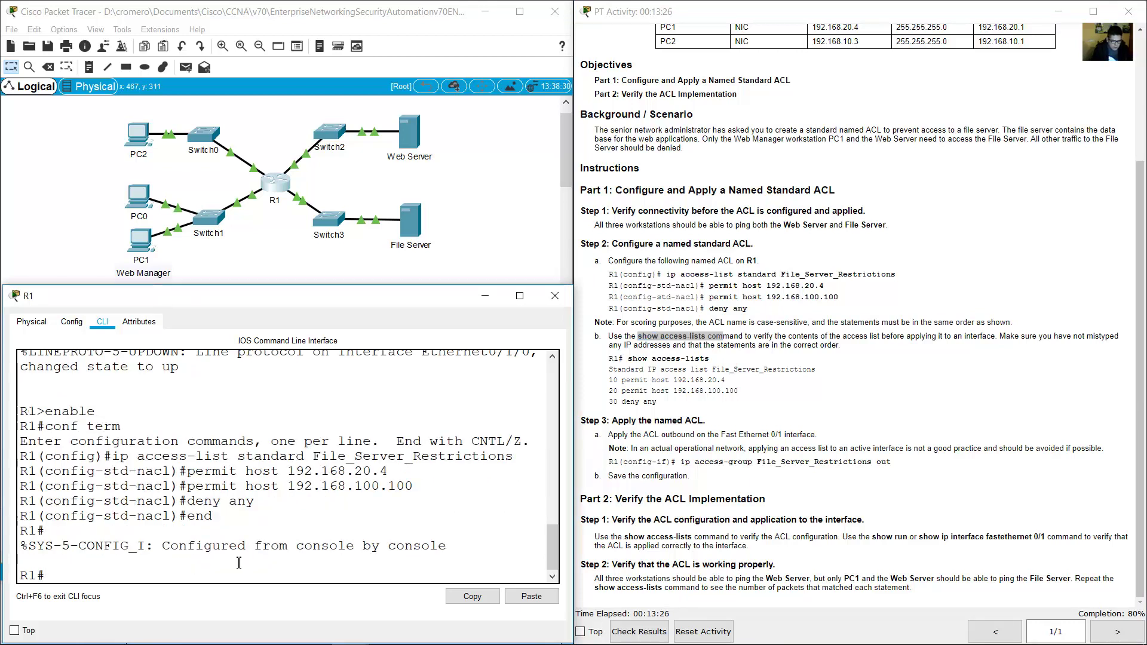
text(show access-list)
key(Return)
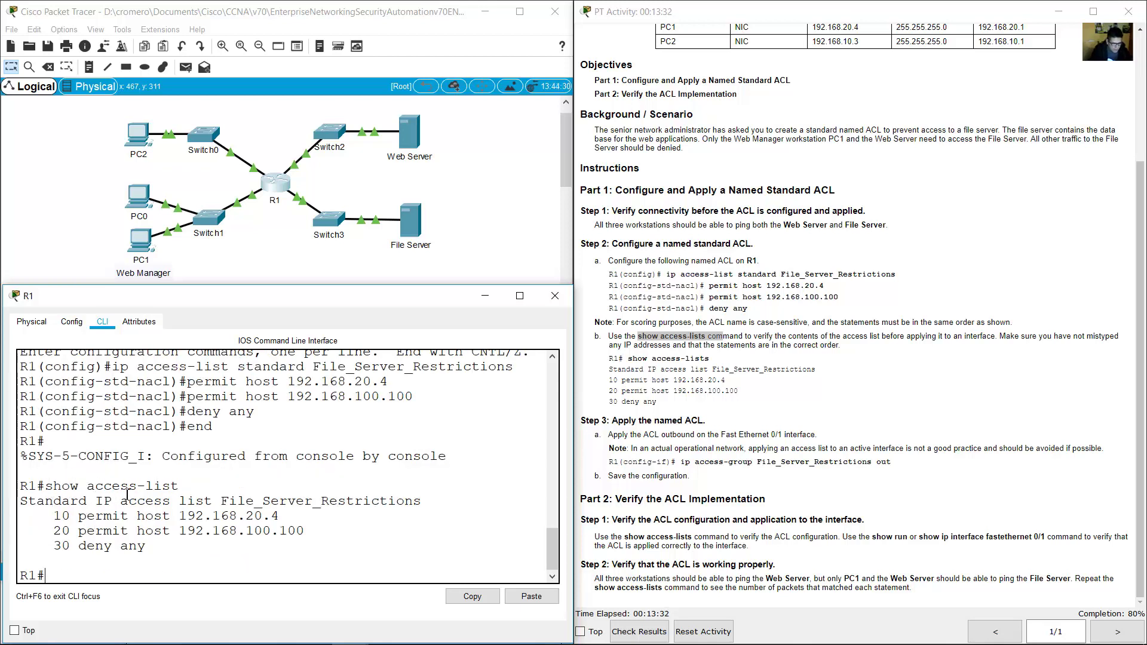
drag(31, 499, 87, 500)
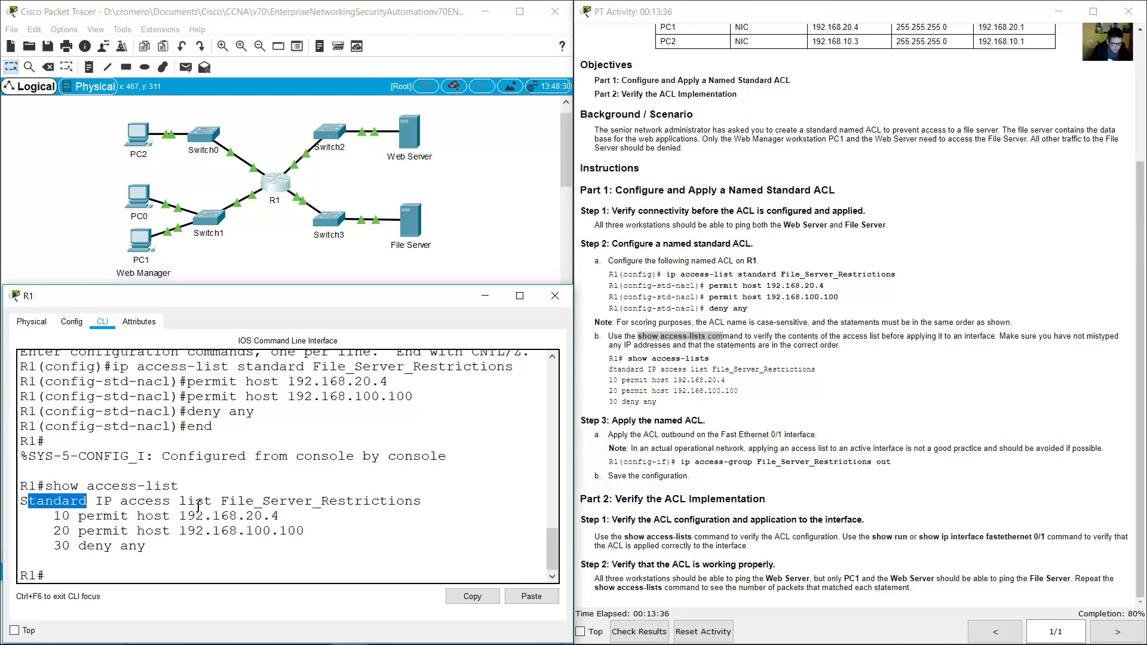
drag(227, 499, 431, 497)
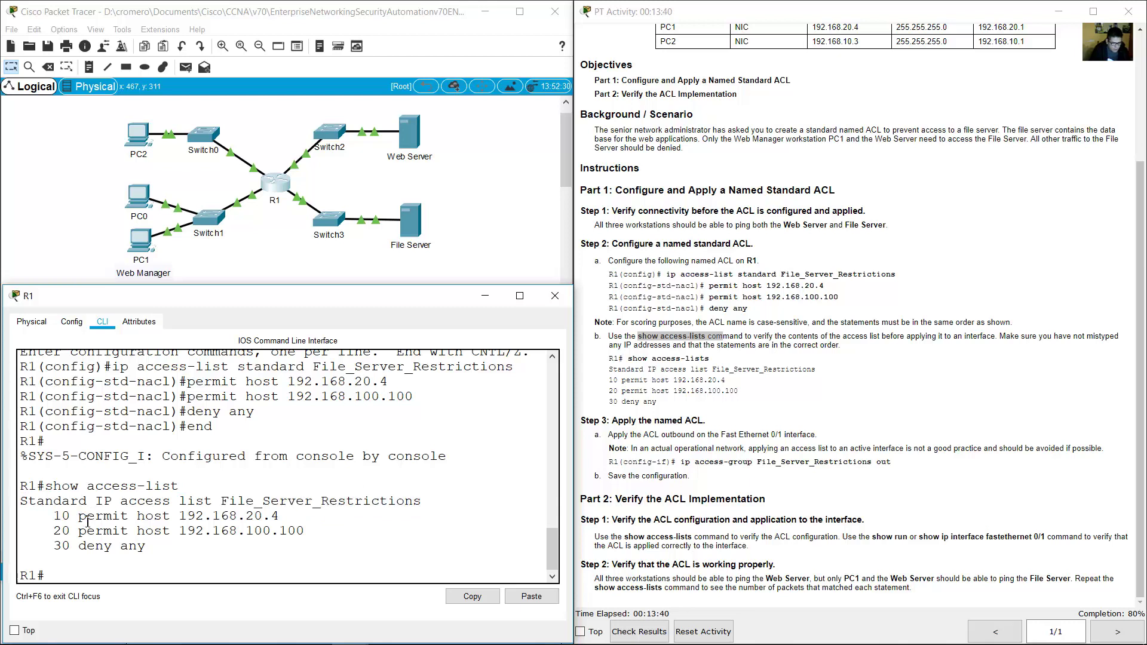
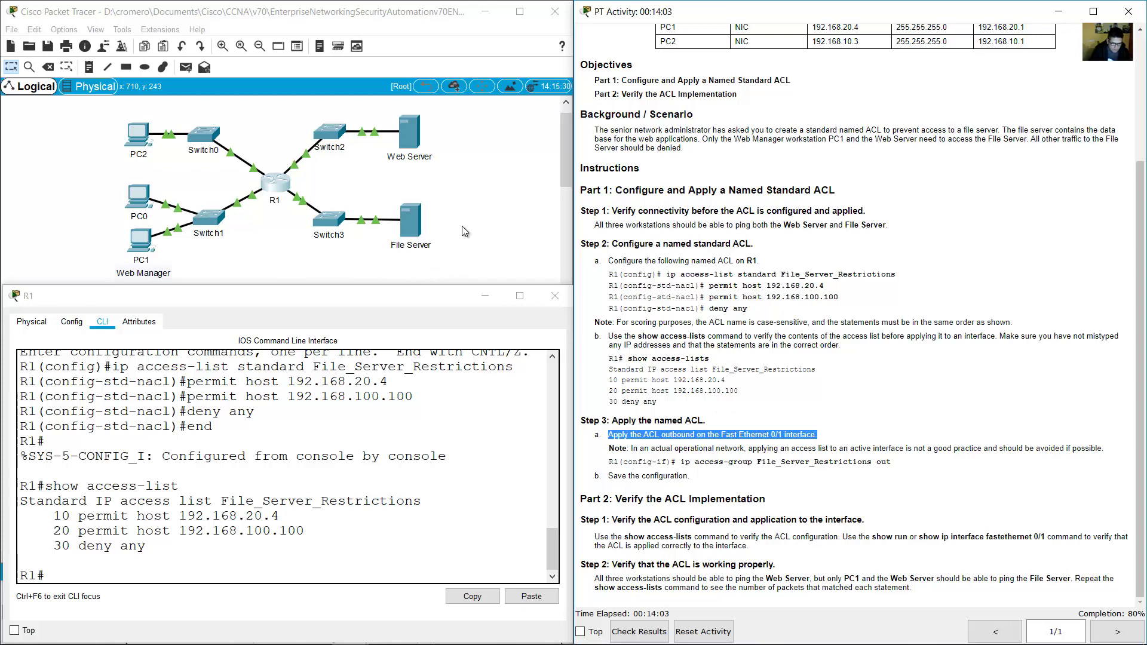
Step: Examine the topology's port labels around R1 and the addressing table to identify the R1 interface facing the File Server
click(461, 226)
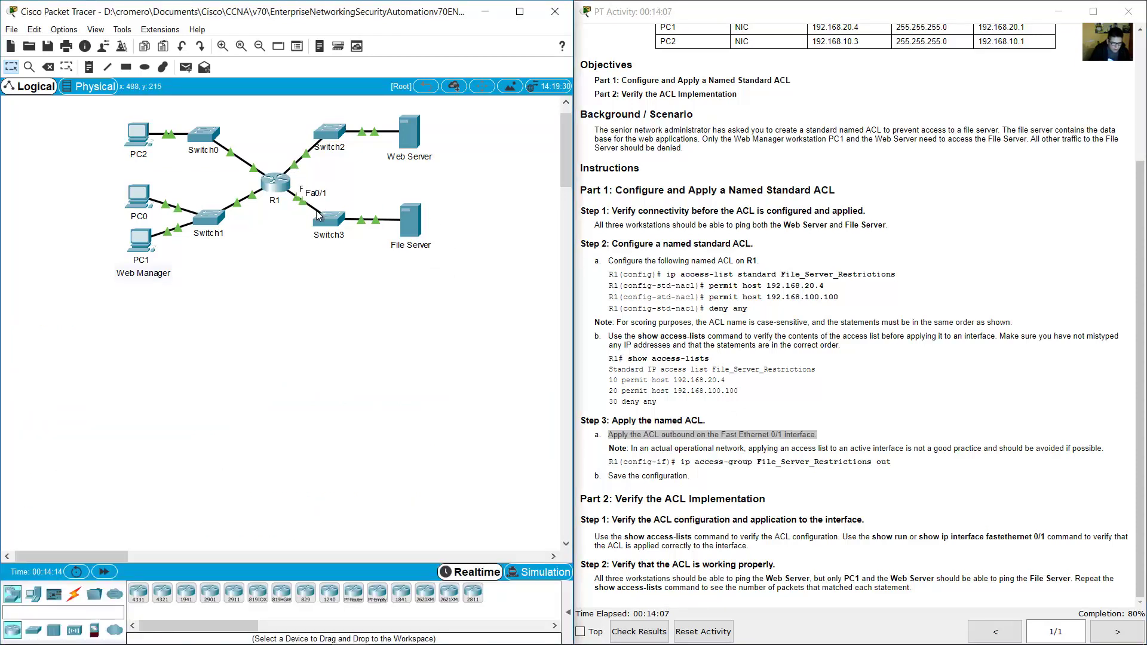
click(358, 230)
click(307, 358)
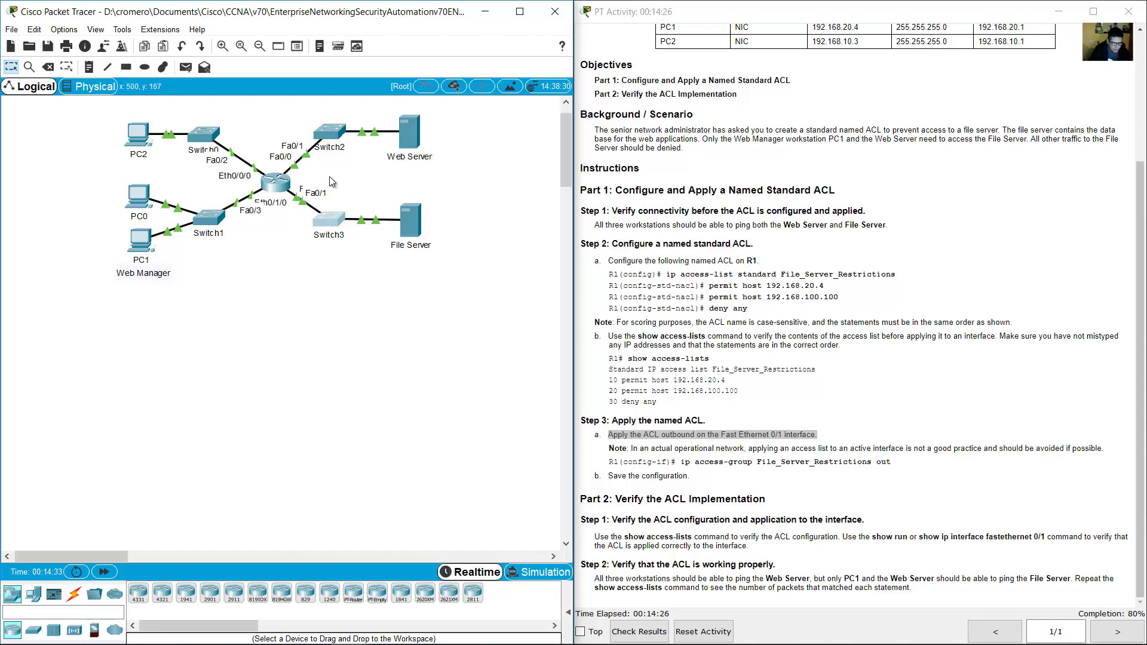
drag(340, 172, 293, 235)
drag(1141, 343, 1141, 215)
drag(740, 111, 785, 110)
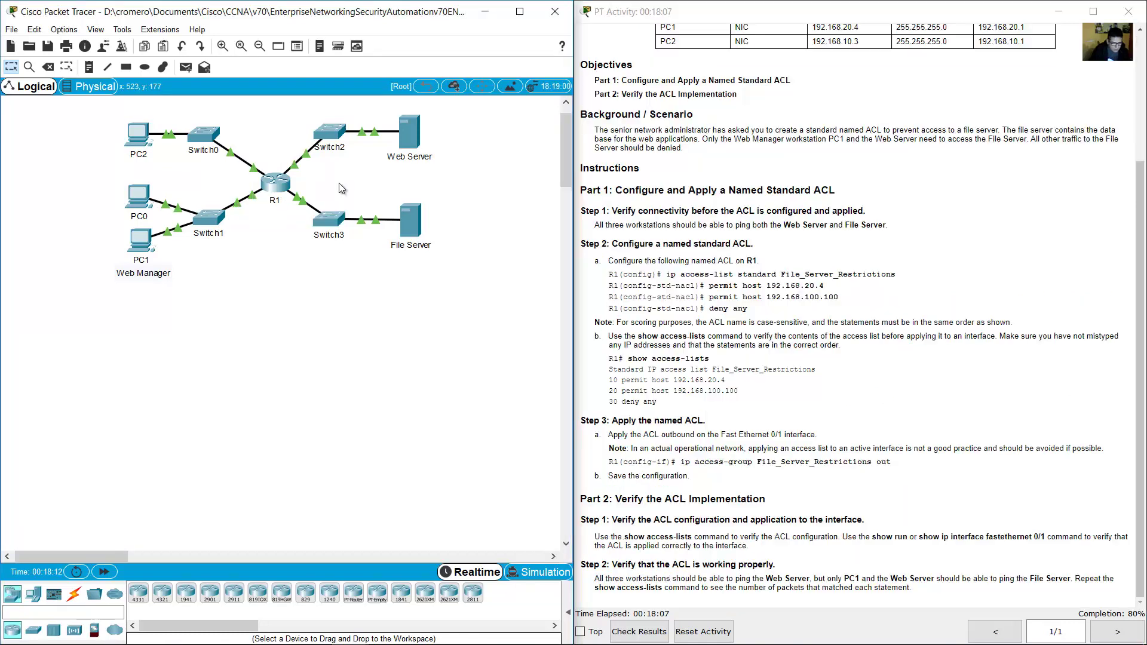
Step: Reopen the R1 console, enter global configuration mode with conf term, and enter interface f0/1
click(274, 189)
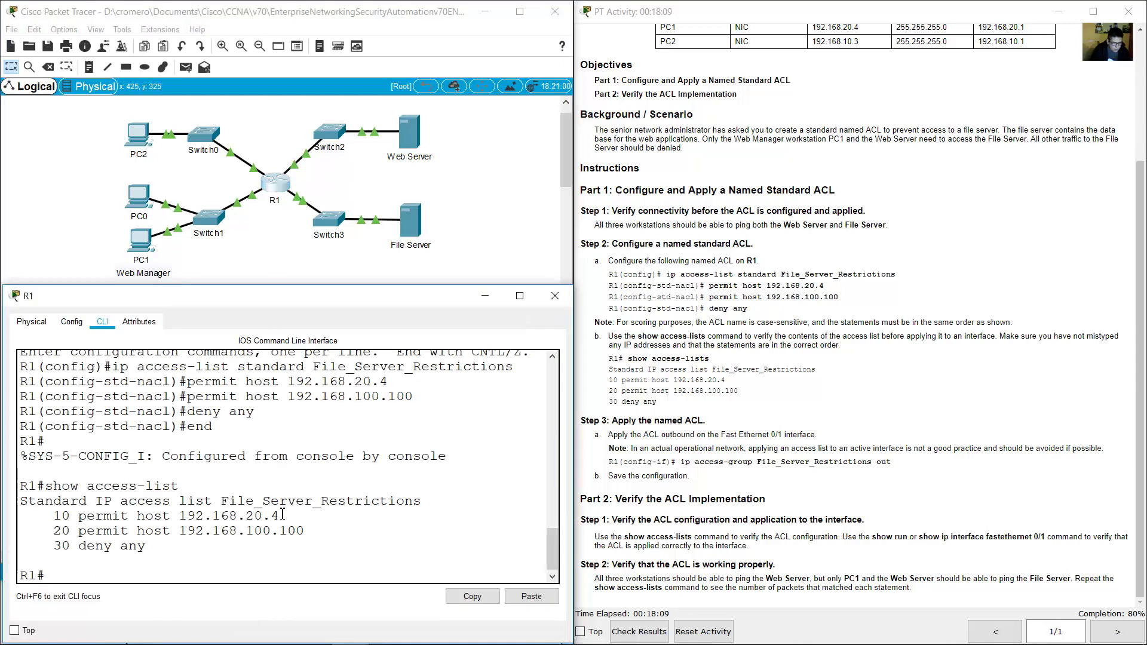
text(conf term)
key(Return)
text(int f0)
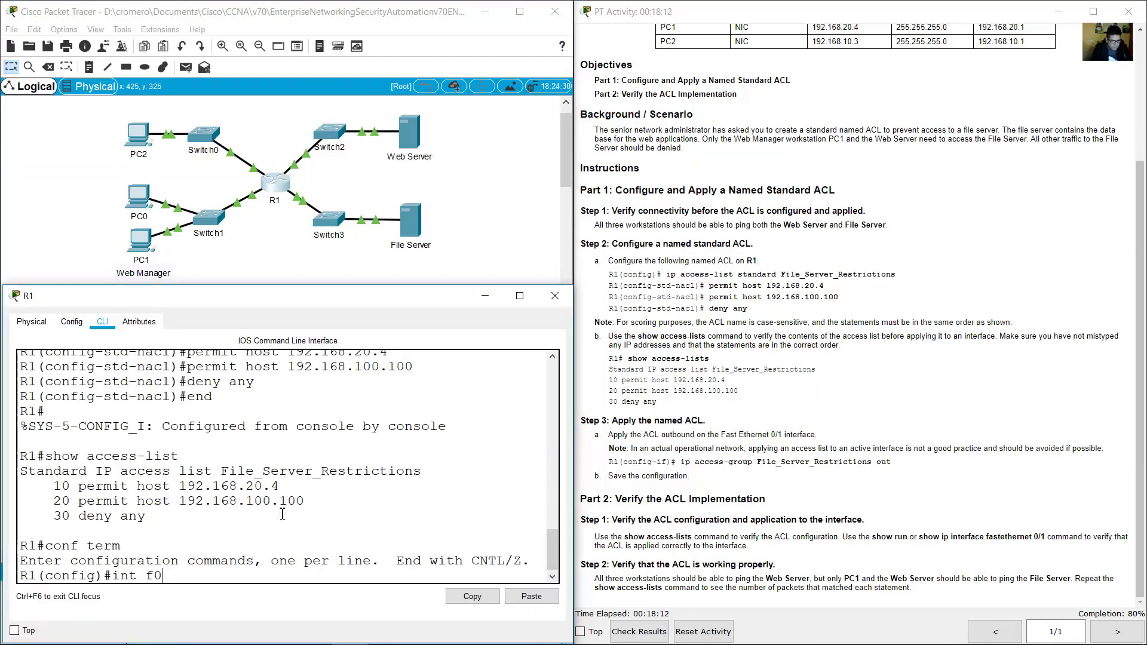
text(/1)
key(Return)
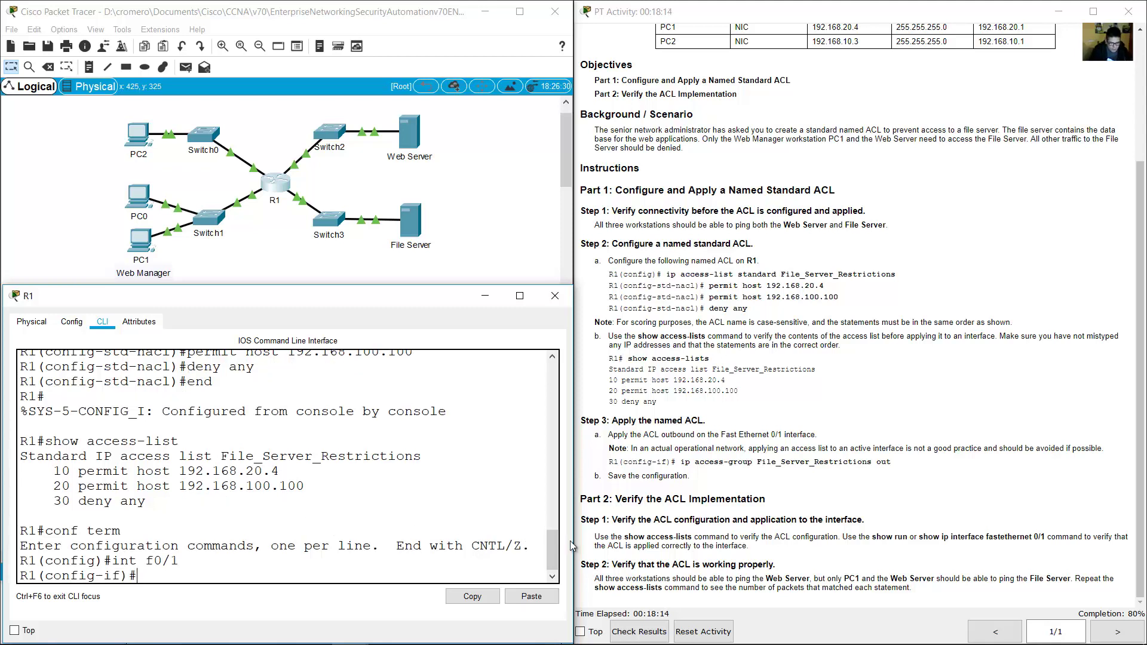
Step: Apply the ACL outbound on the interface with ip access-group File_Server_Restrictions out, and exit interface configuration
drag(679, 462, 893, 462)
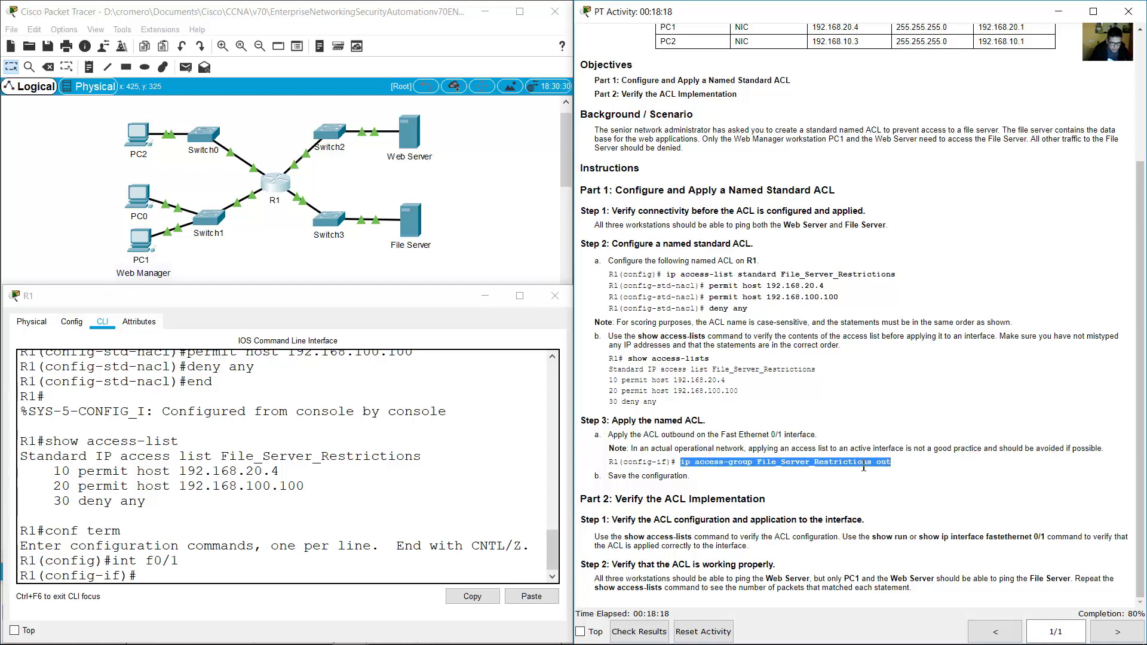
click(340, 474)
text(ip acc)
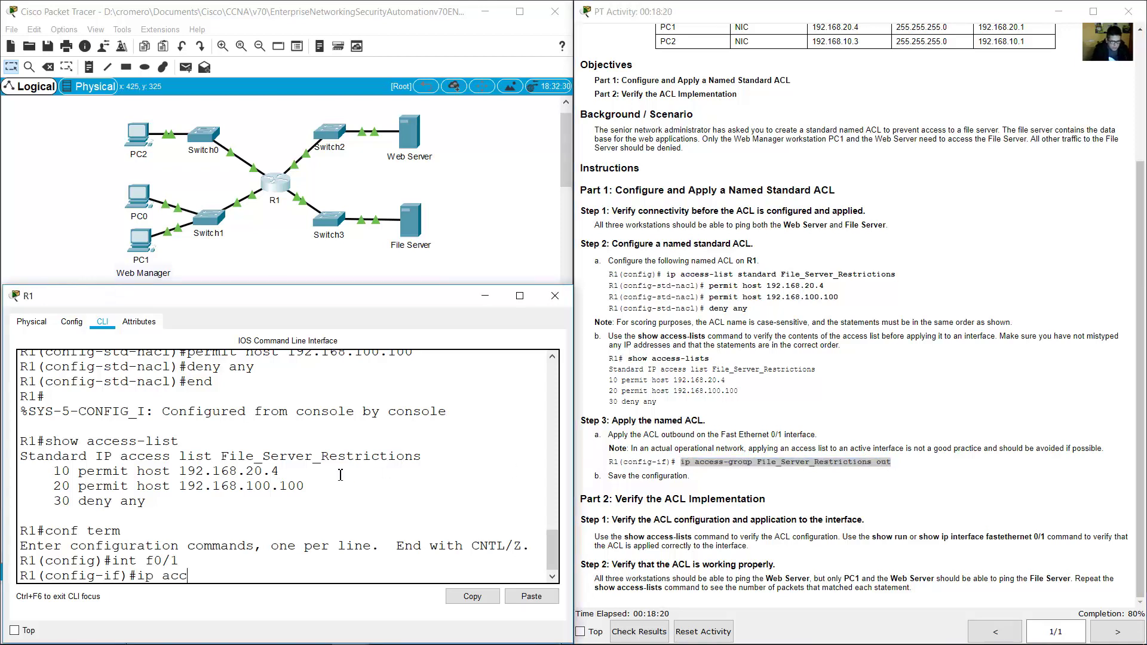
text(ess-group File_)
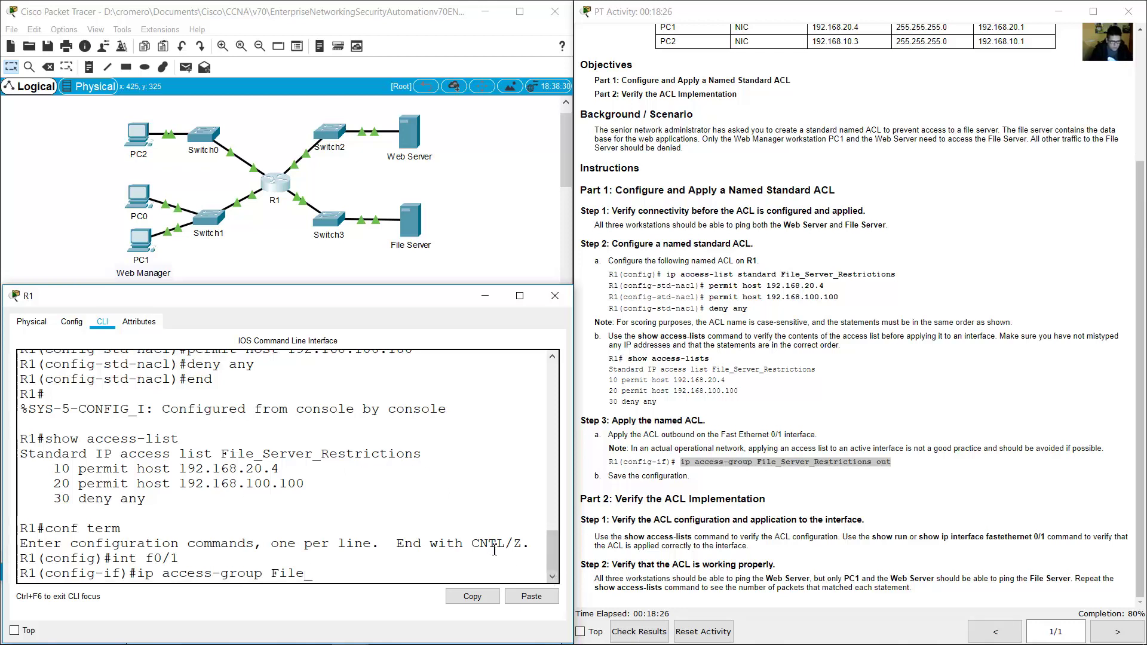
text(Server_Restrictions)
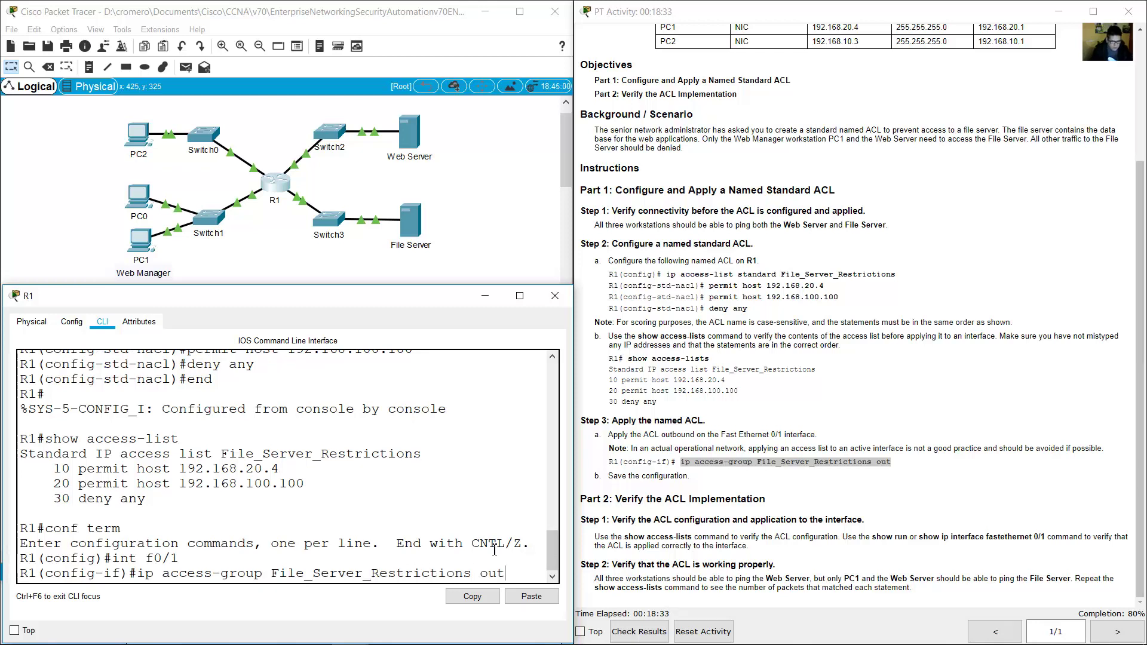
text( out)
key(Return)
text(exit)
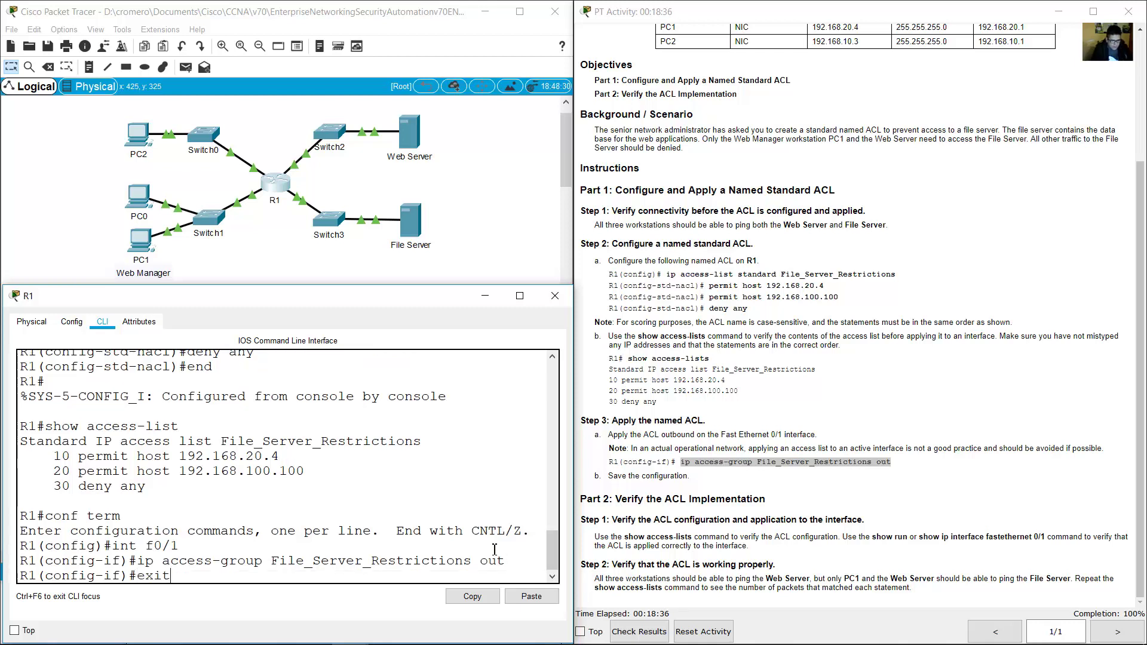
key(Return)
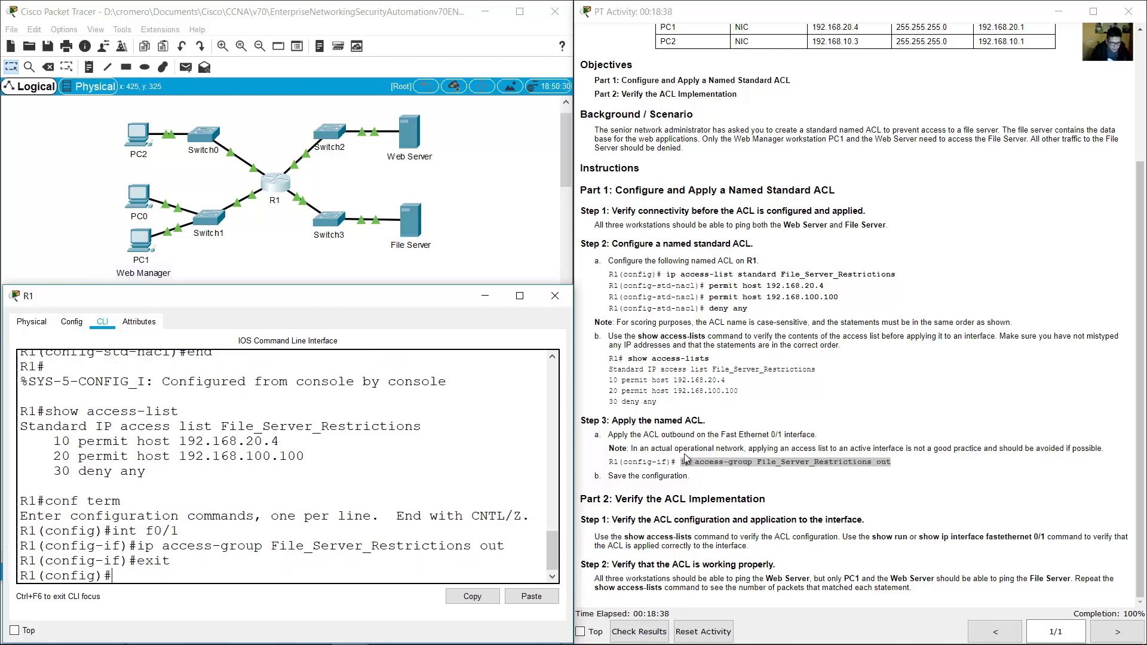
Step: Follow Part 2 Step 1 by returning R1 to privileged mode with end and running show access-list to verify the ACL statements
click(723, 436)
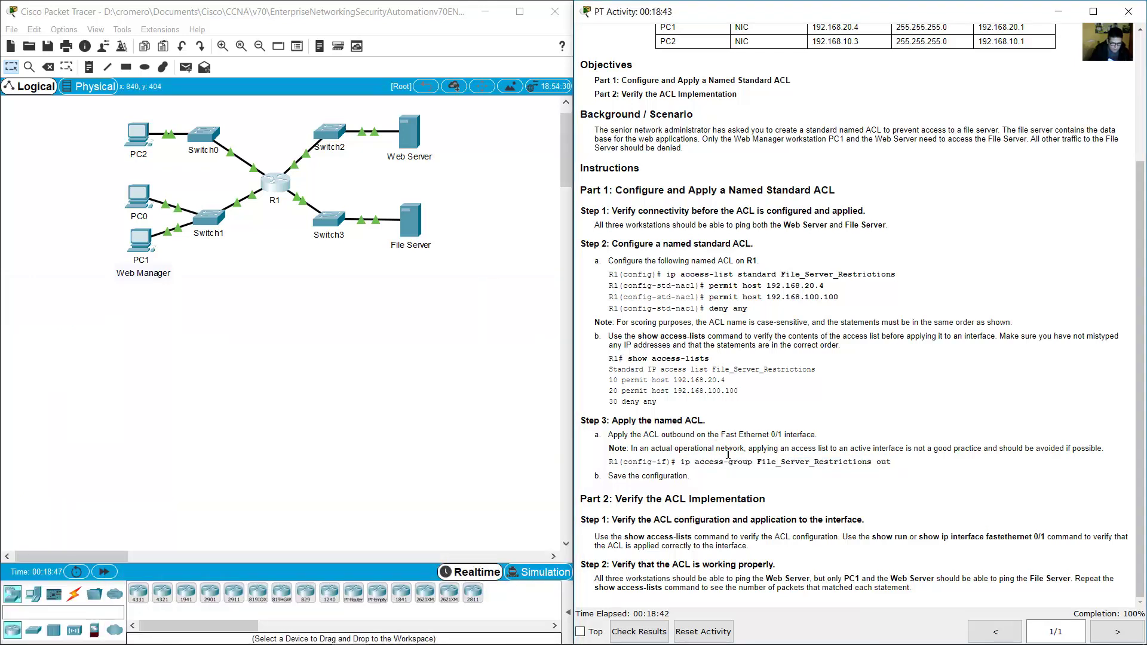
drag(637, 536, 692, 536)
drag(874, 532, 1049, 547)
drag(918, 537, 1049, 539)
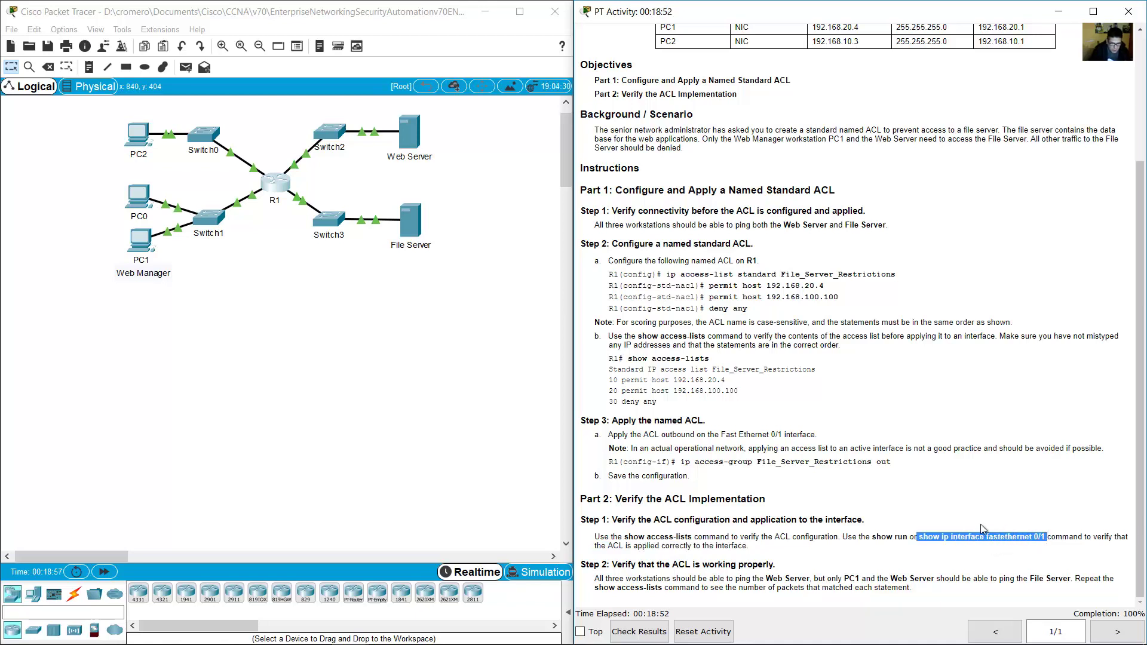
click(274, 197)
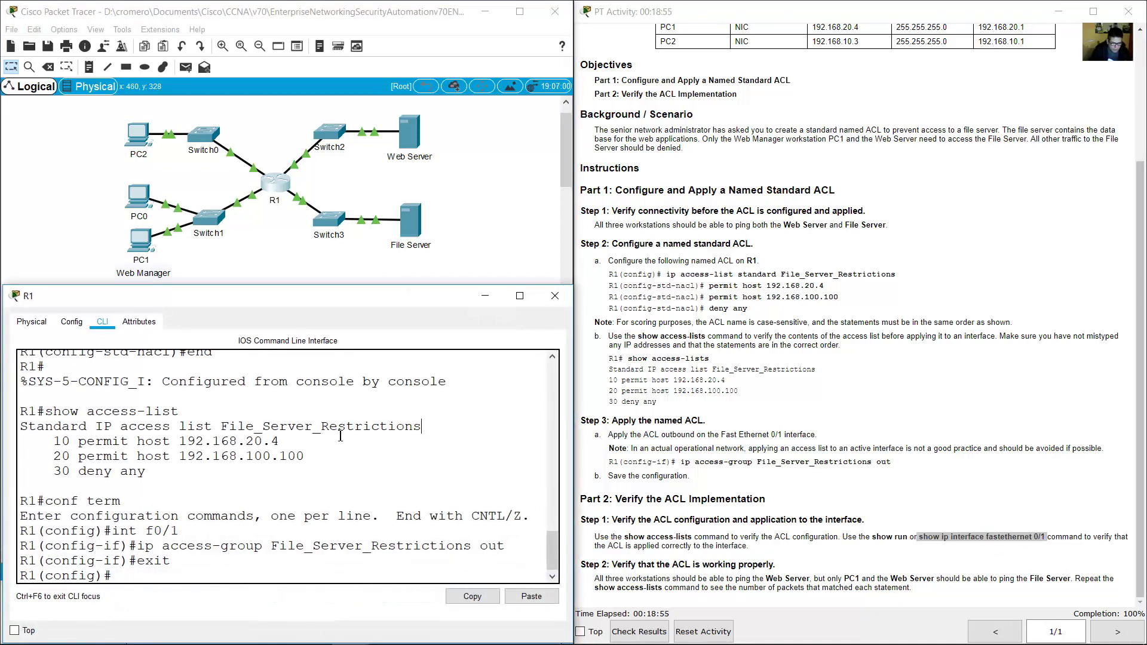
text(end)
key(Return)
text(show)
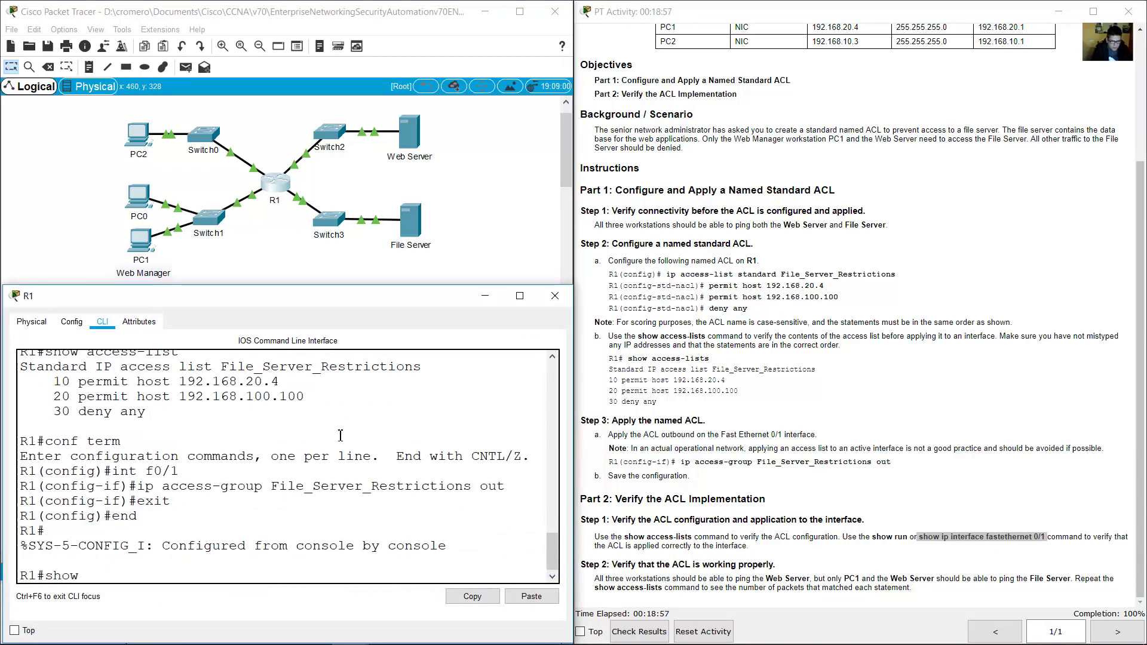
text( accesslist)
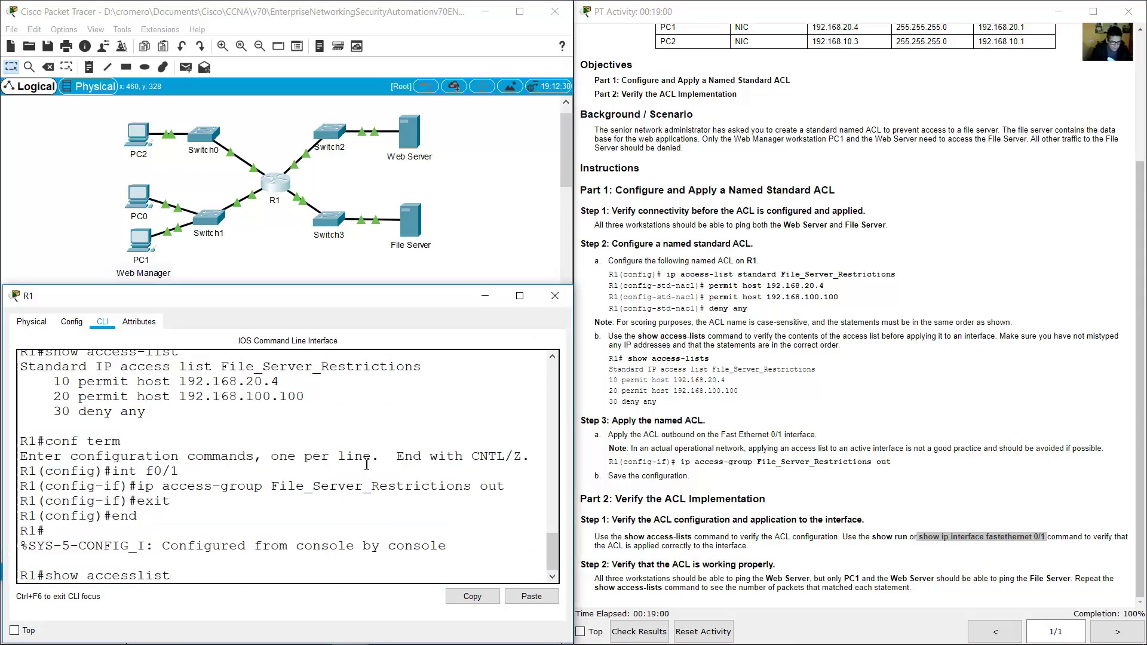
text(-)
key(Return)
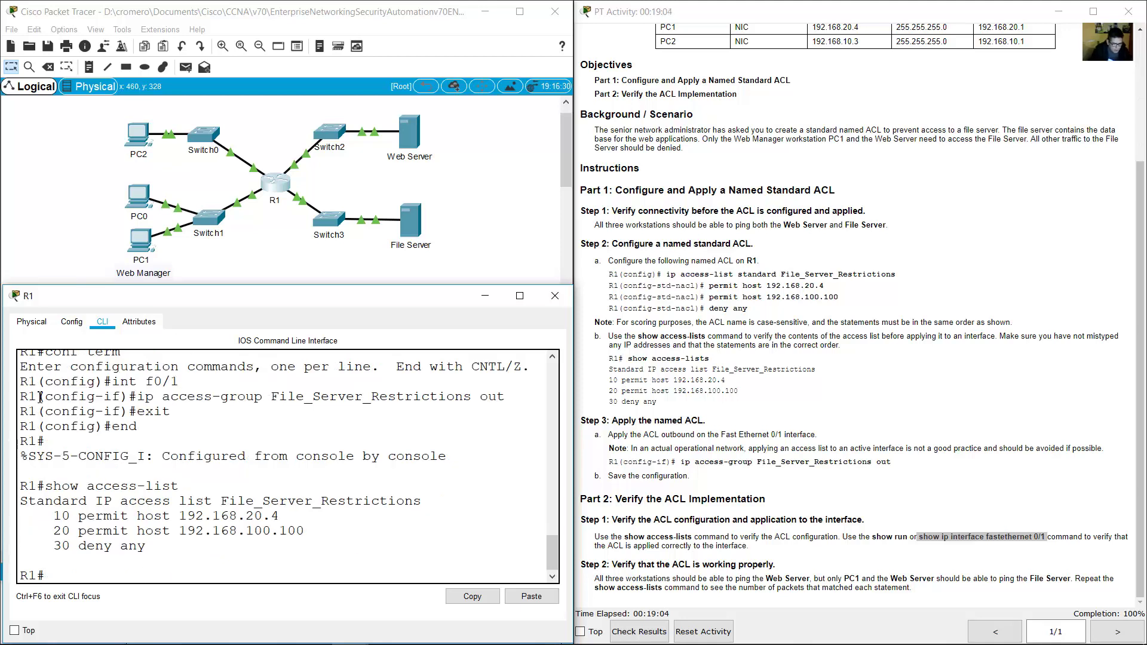
drag(27, 509, 182, 558)
Step: Run show run on R1 and examine the FastEthernet0/1 section for the ip access-group line, paging through to the end
text(show run)
key(Return)
key(space)
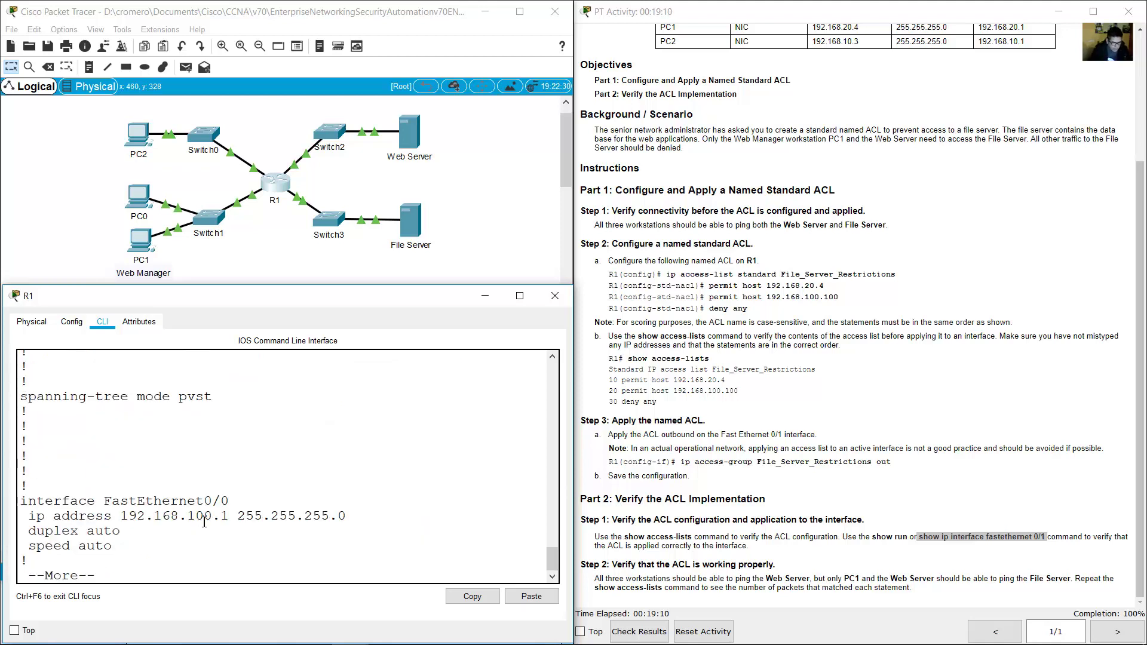
key(space)
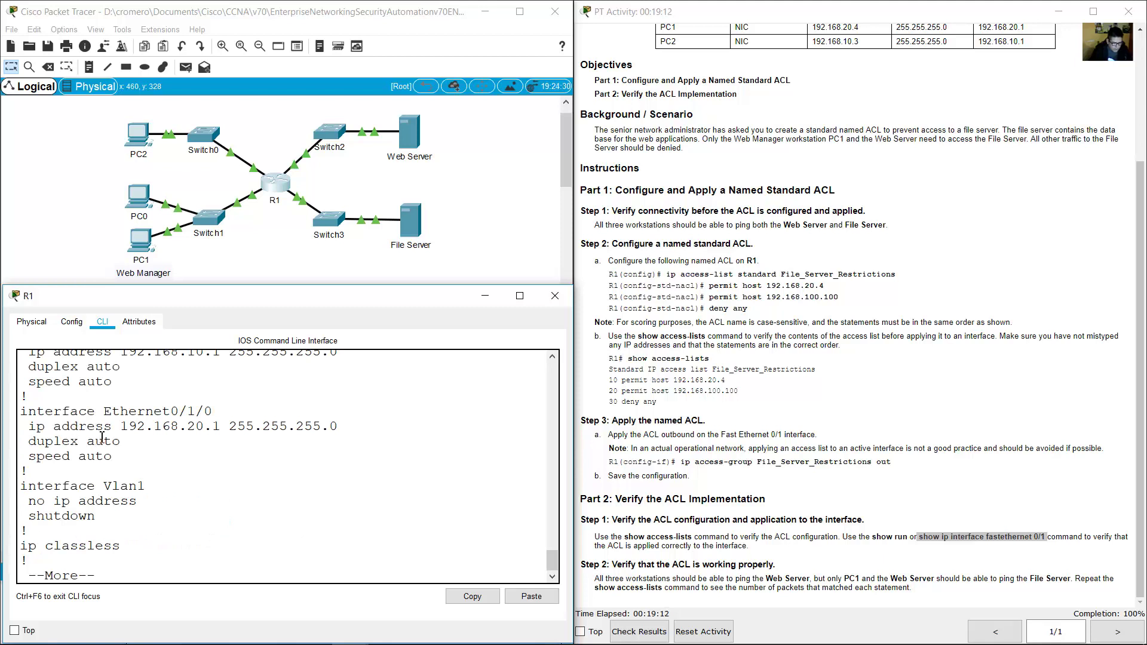
scroll(218, 468, up, 5)
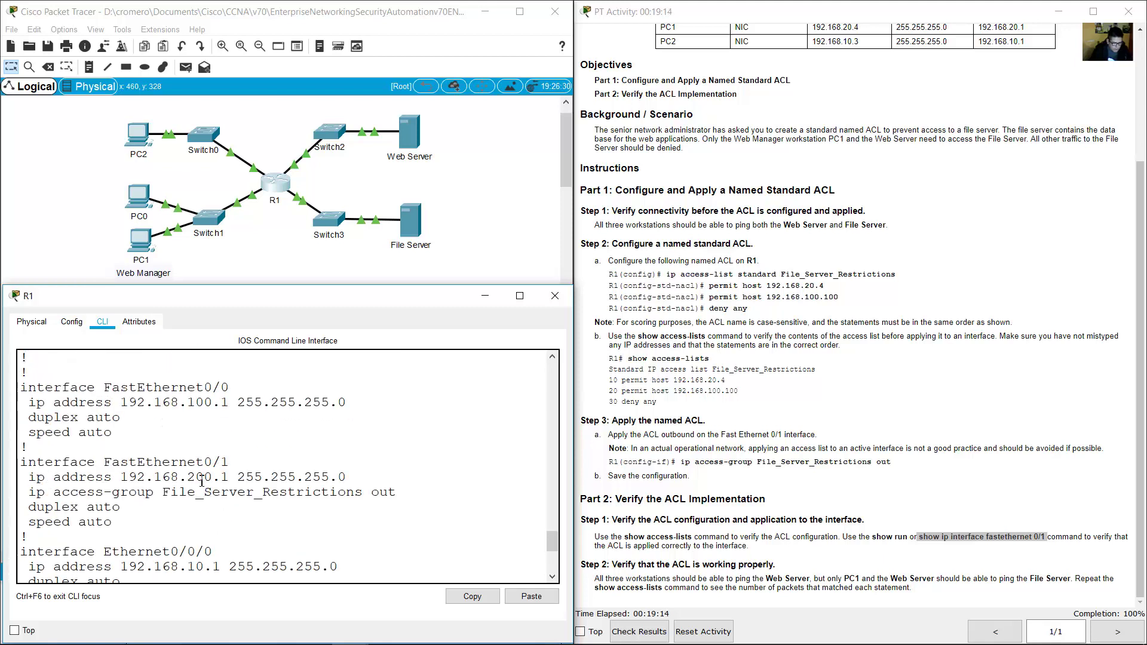
drag(37, 462, 286, 507)
click(289, 506)
drag(157, 460, 252, 461)
click(178, 491)
drag(177, 491, 355, 492)
click(313, 513)
scroll(313, 512, down, 5)
key(space)
Step: Run show ip int f0/1 on R1 and check its outgoing access list setting
text(show ip i)
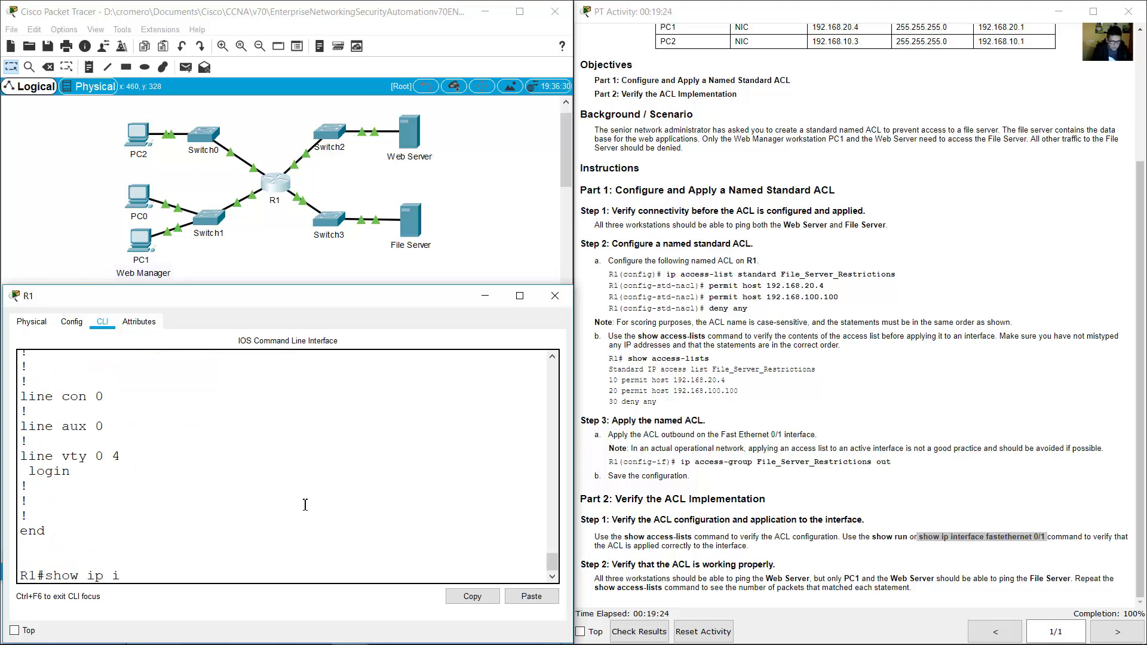
text(nt f0/1)
key(Return)
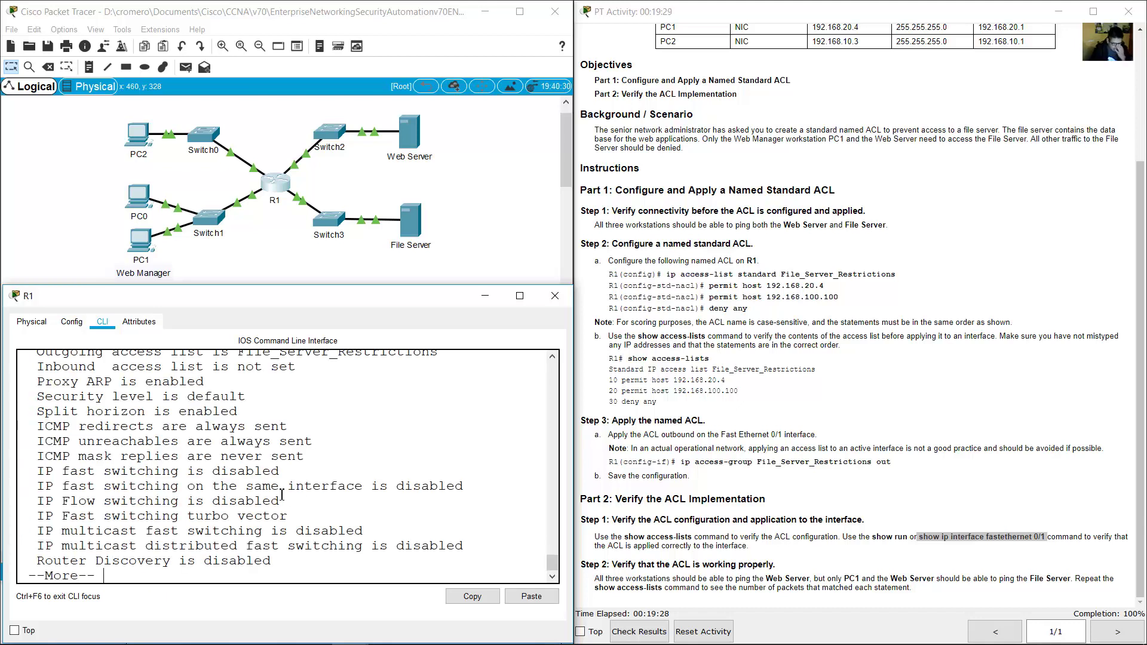
scroll(272, 509, up, 4)
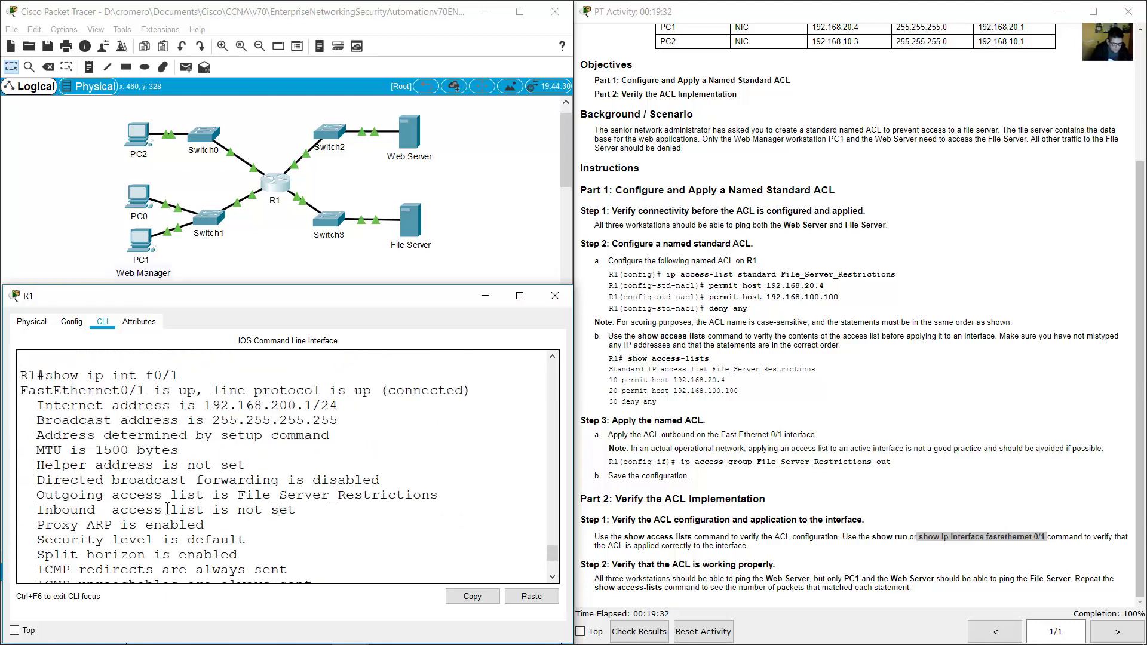
drag(37, 496, 451, 495)
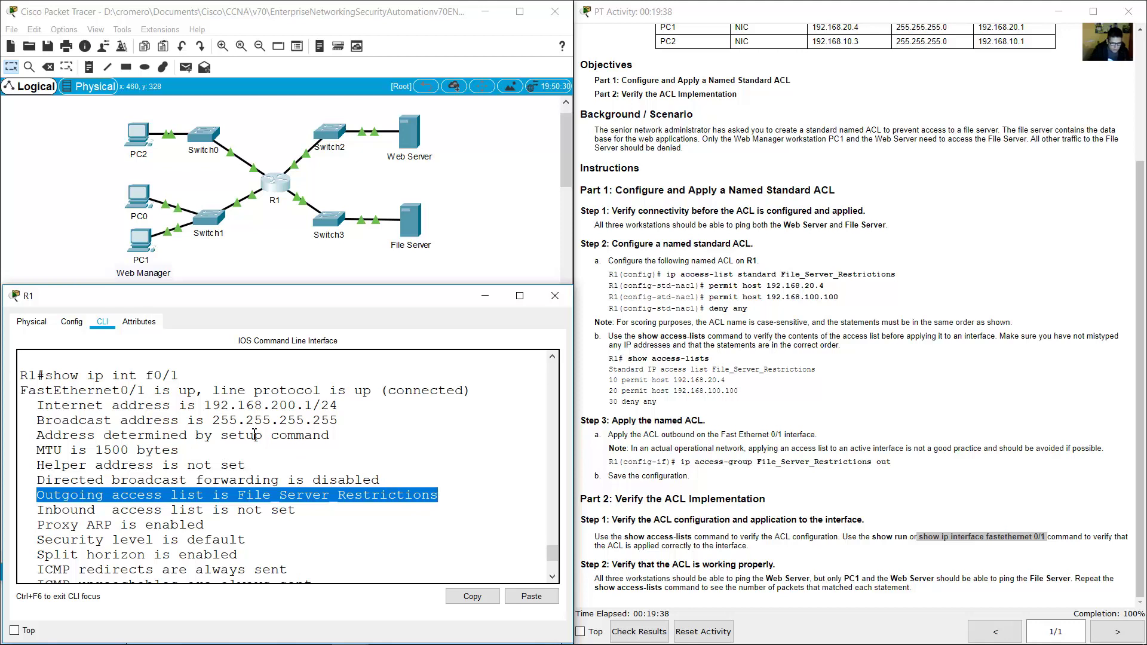
Step: Close the R1 window and read Part 2 Step 2 about verifying that the ACL works properly
key(alt+Tab)
click(555, 295)
drag(626, 567, 679, 564)
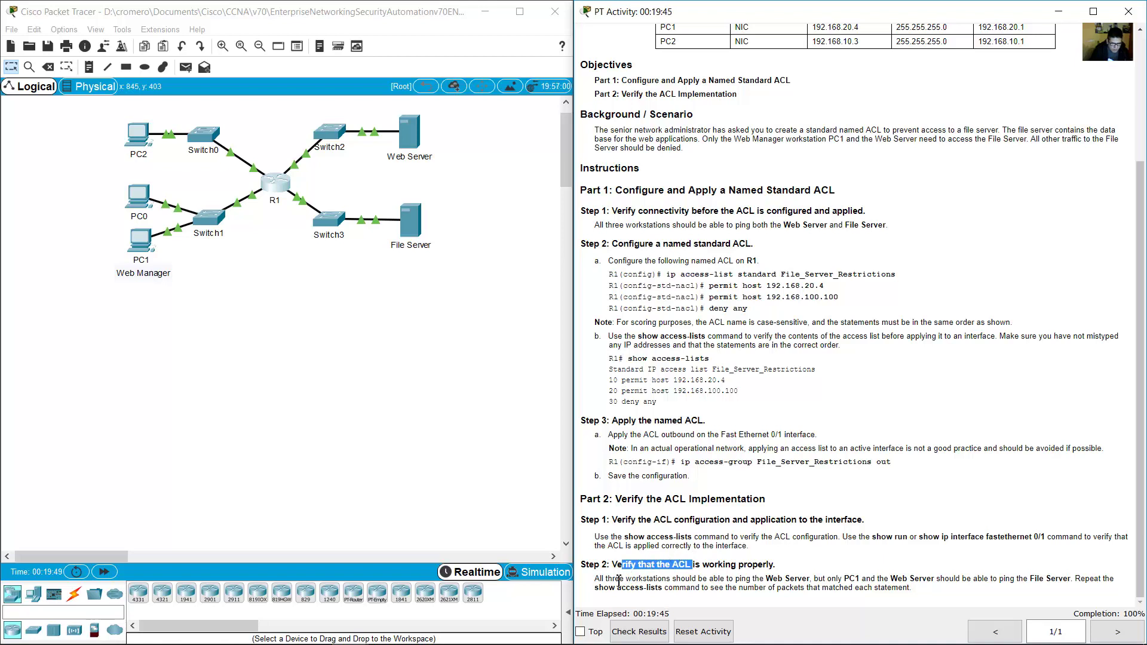
Step: Following Part 2 Step 2, ping the Web Server at 192.168.100.100 from PC1's Command Prompt
drag(600, 580, 812, 579)
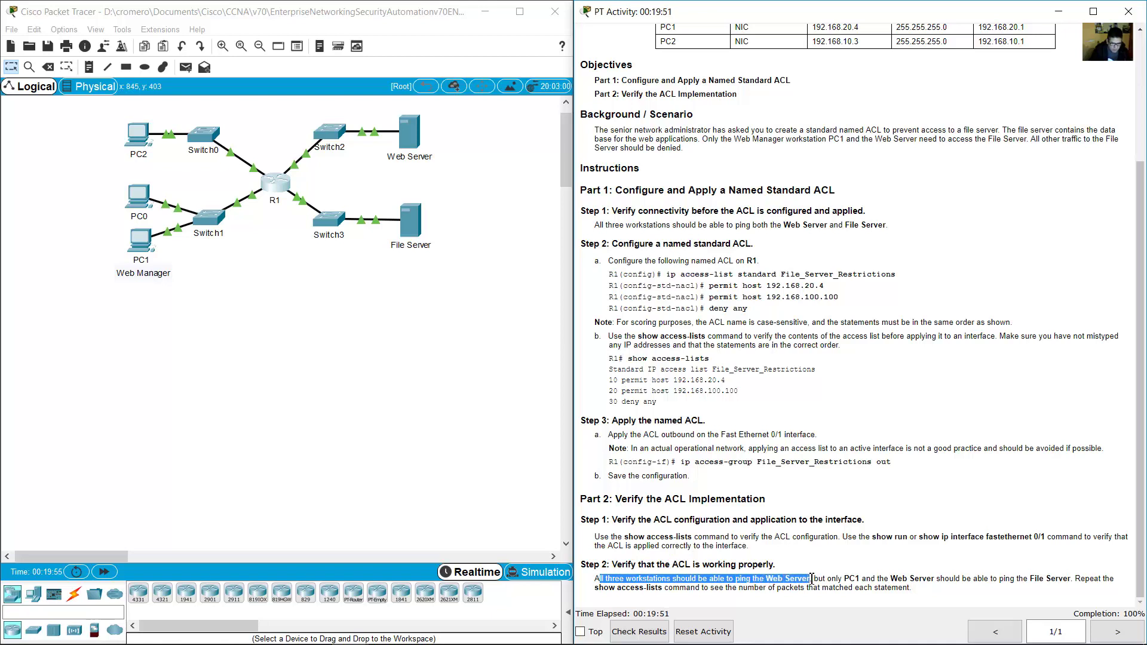
click(131, 238)
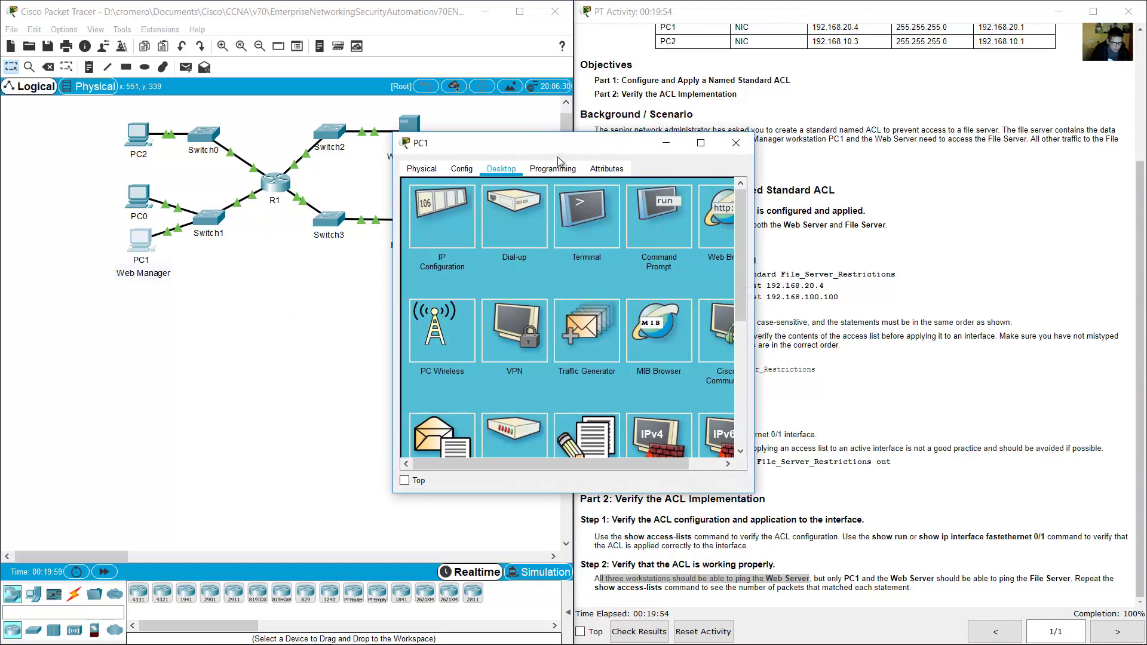
drag(477, 143, 89, 277)
click(278, 331)
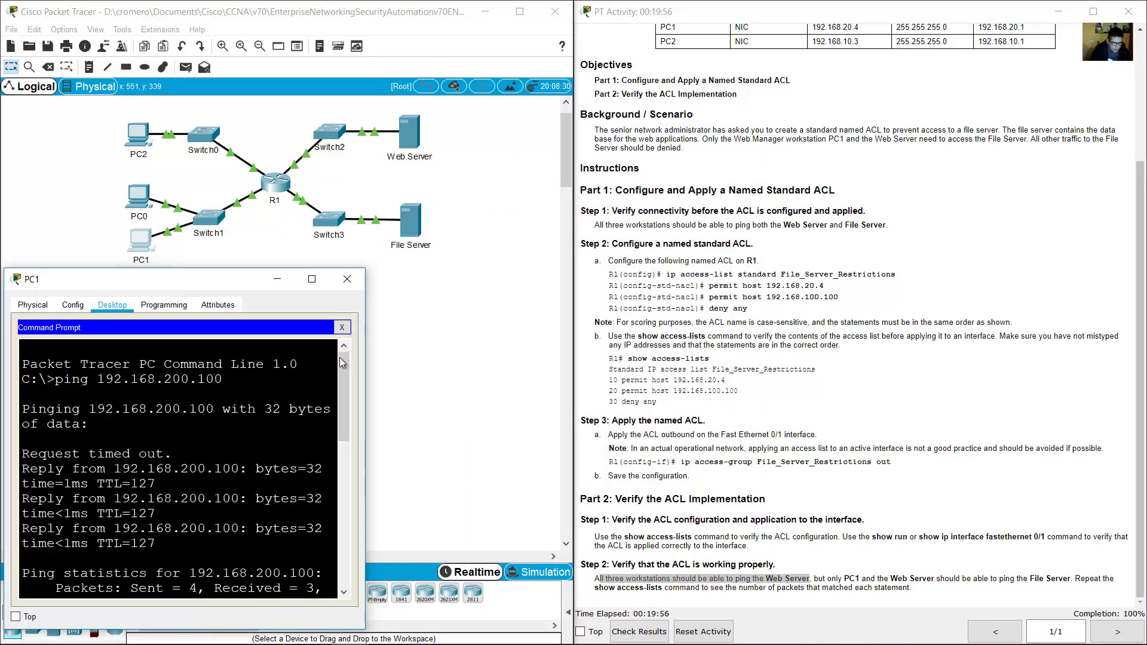
drag(363, 350, 559, 352)
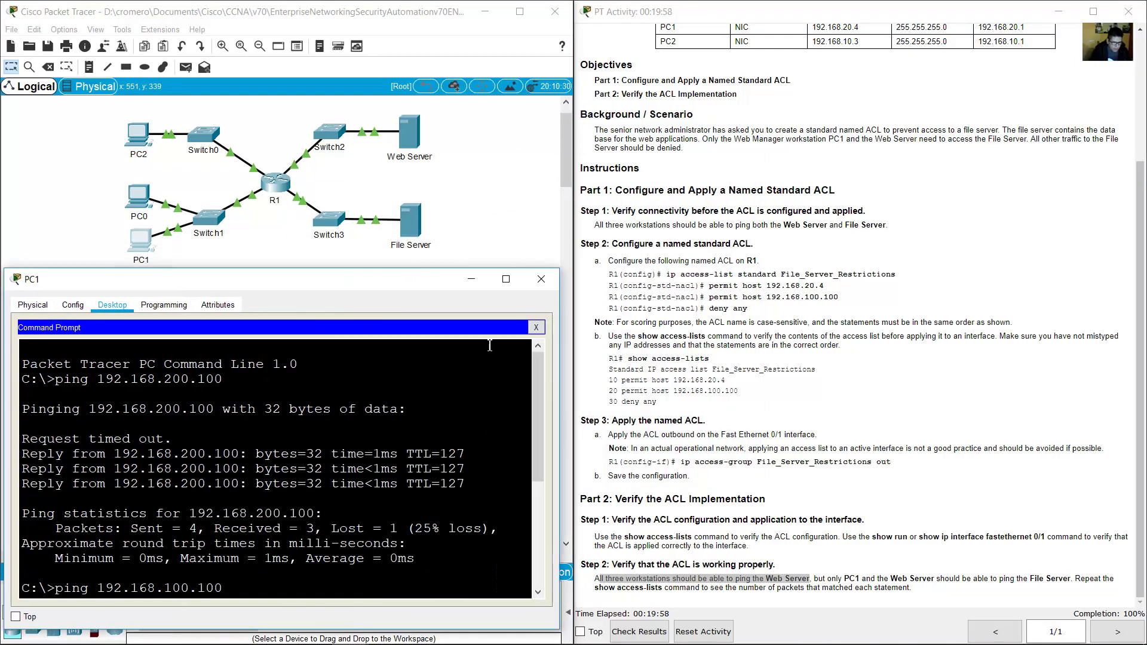
click(922, 315)
scroll(866, 185, up, 3)
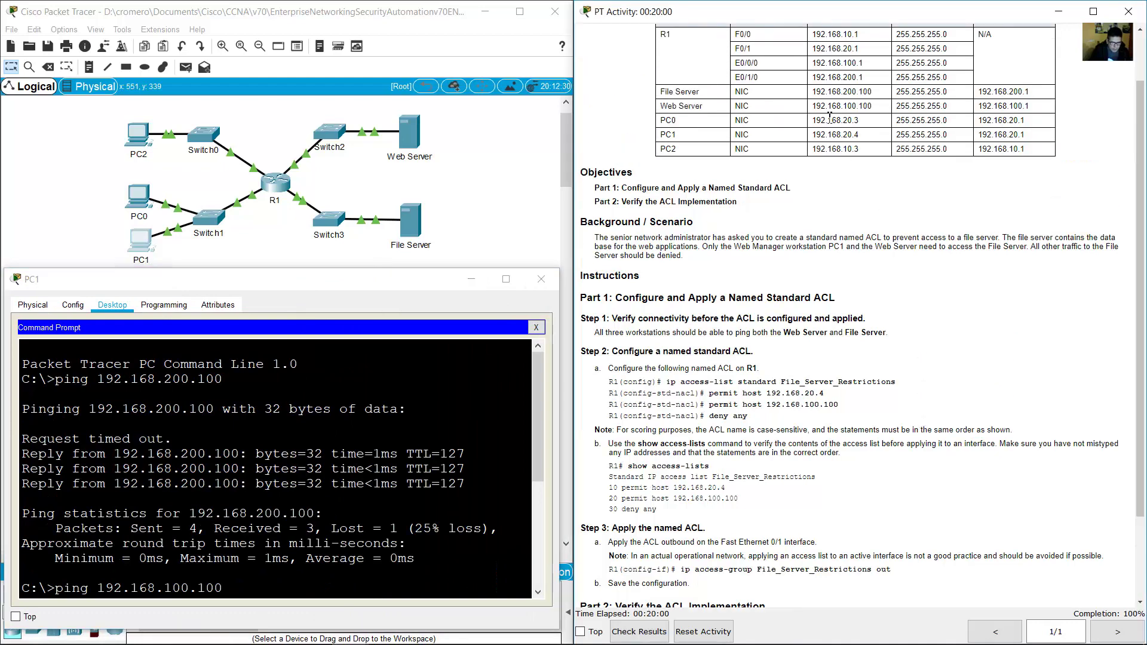
drag(821, 106, 884, 106)
click(377, 444)
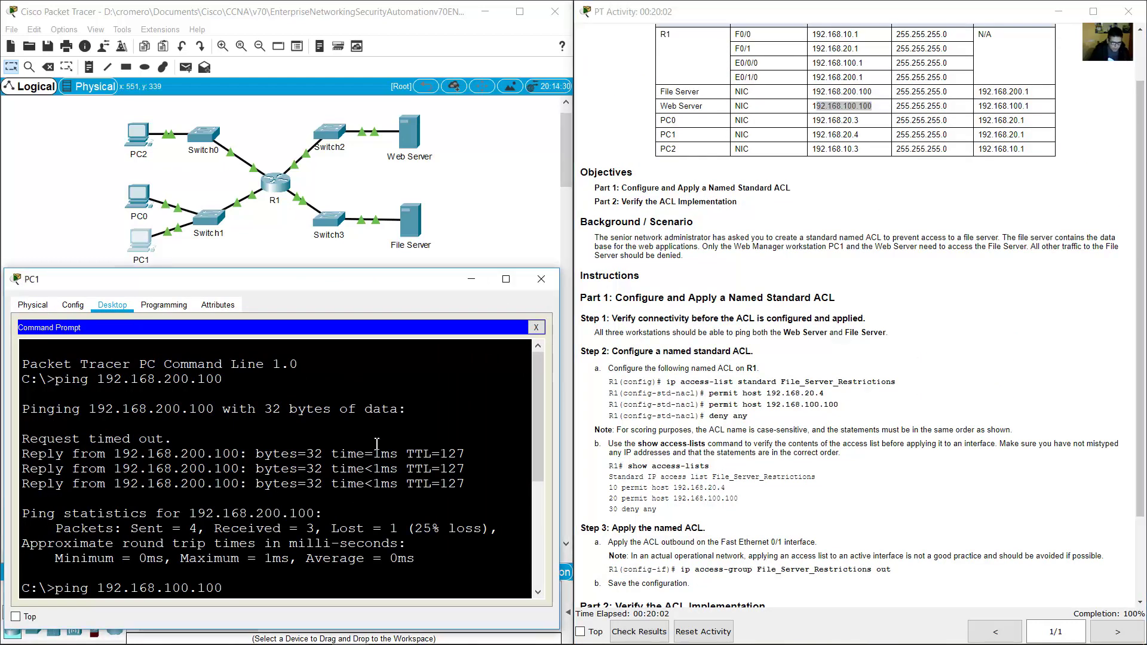
scroll(377, 444, down, 5)
key(Return)
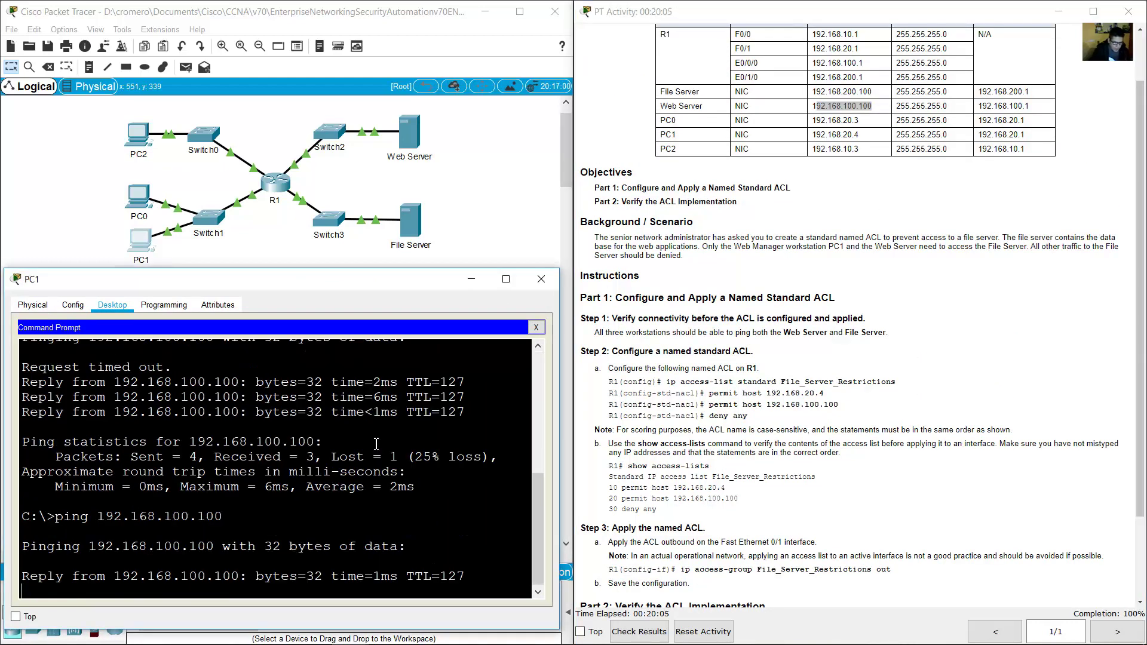
Step: Open the Command Prompt on PC0, widen its window, and ping the Web Server at 192.168.100.100
click(143, 204)
click(143, 204)
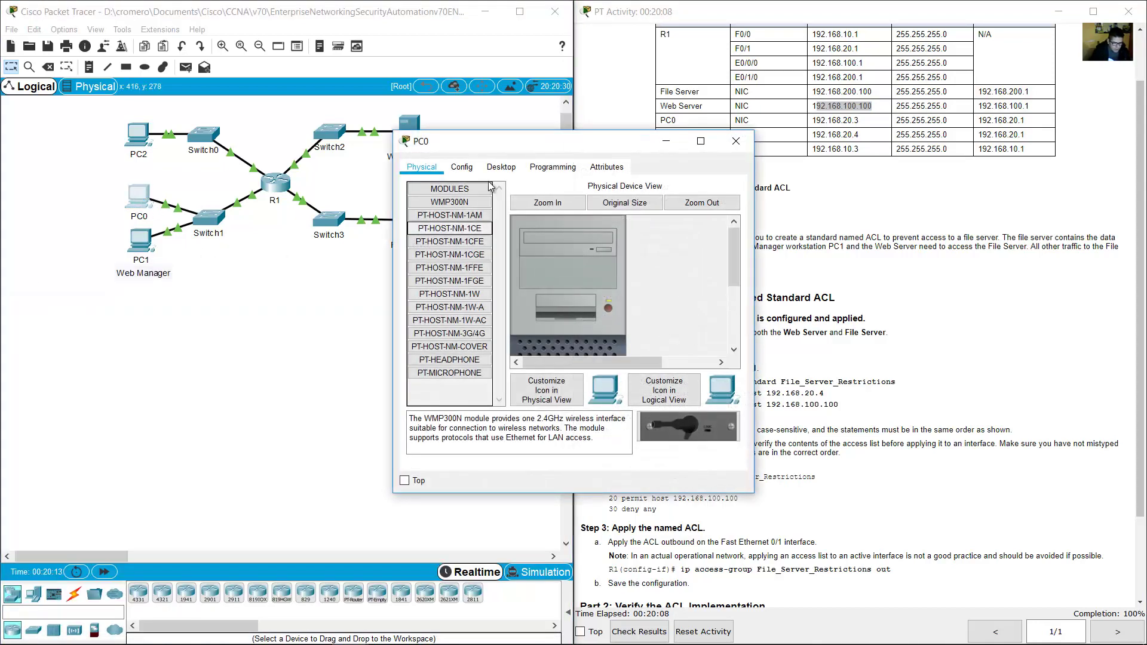
click(501, 166)
click(643, 250)
drag(754, 222, 888, 227)
text(ping 192.168.)
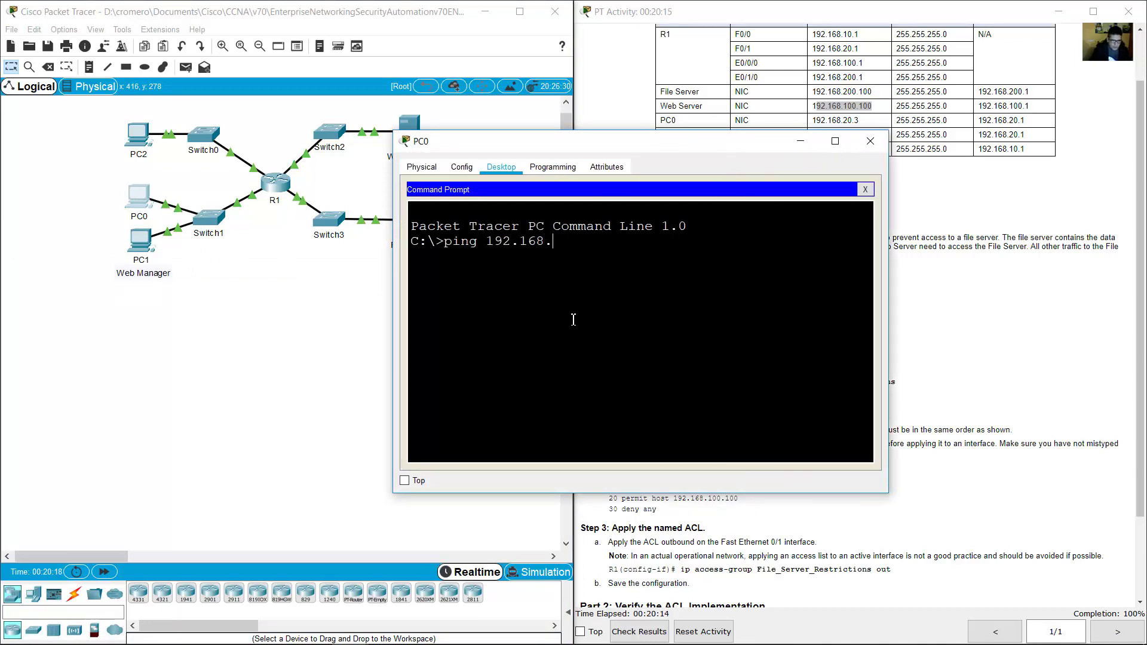
key(BackSpace)
key(BackSpace)
text(00)
key(Return)
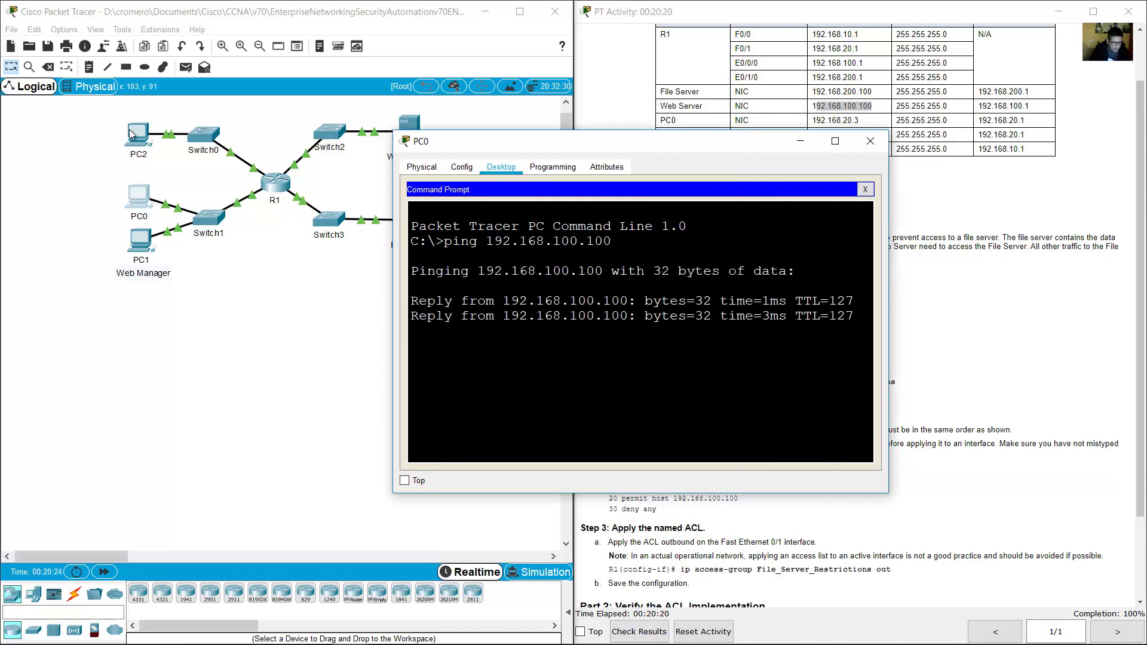
Step: Repeat the ping to the Web Server at 192.168.100.100 from PC2's Command Prompt
click(137, 139)
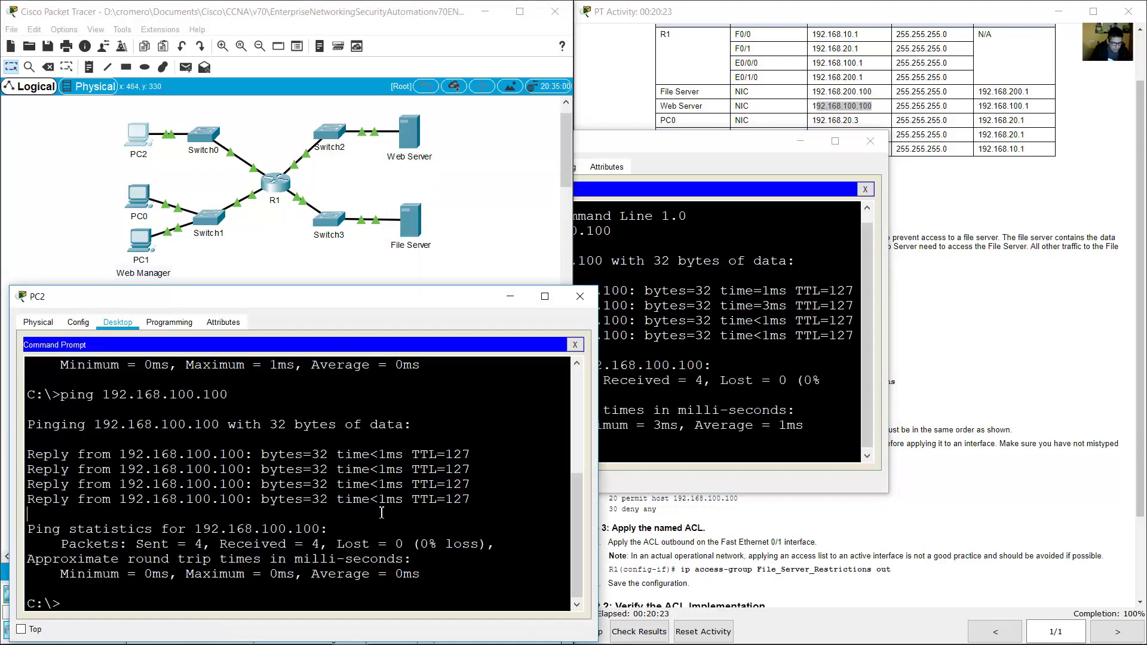
key(Up)
key(Return)
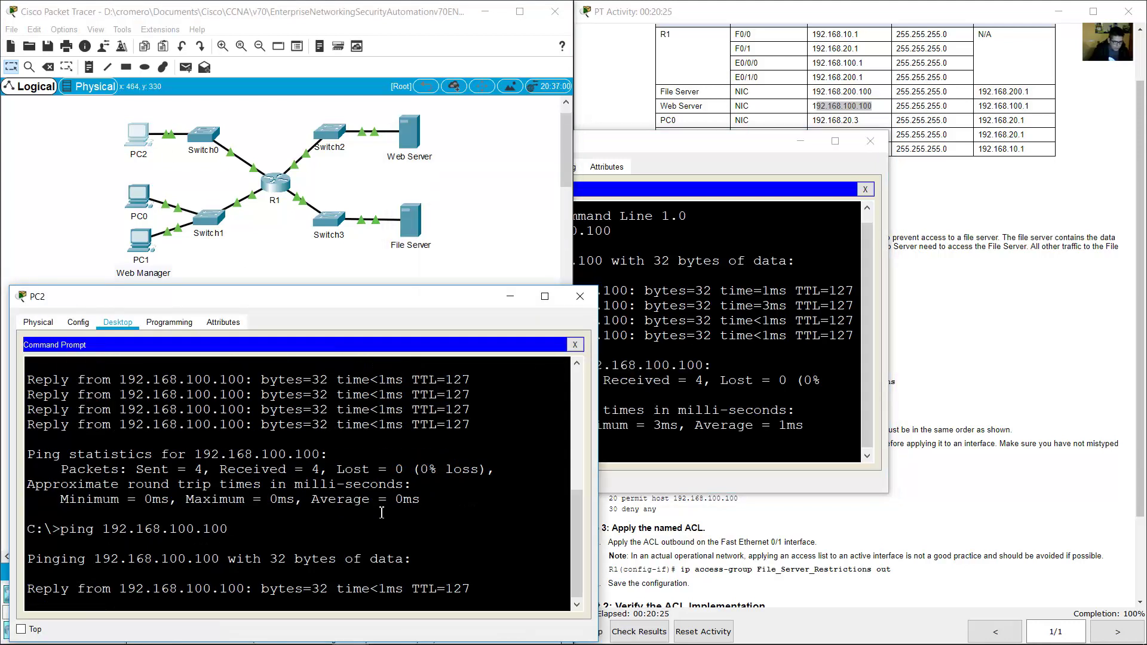
Step: Read the Part 2 Step 2 requirement about which devices may ping the File Server, and locate those devices in the topology
click(966, 346)
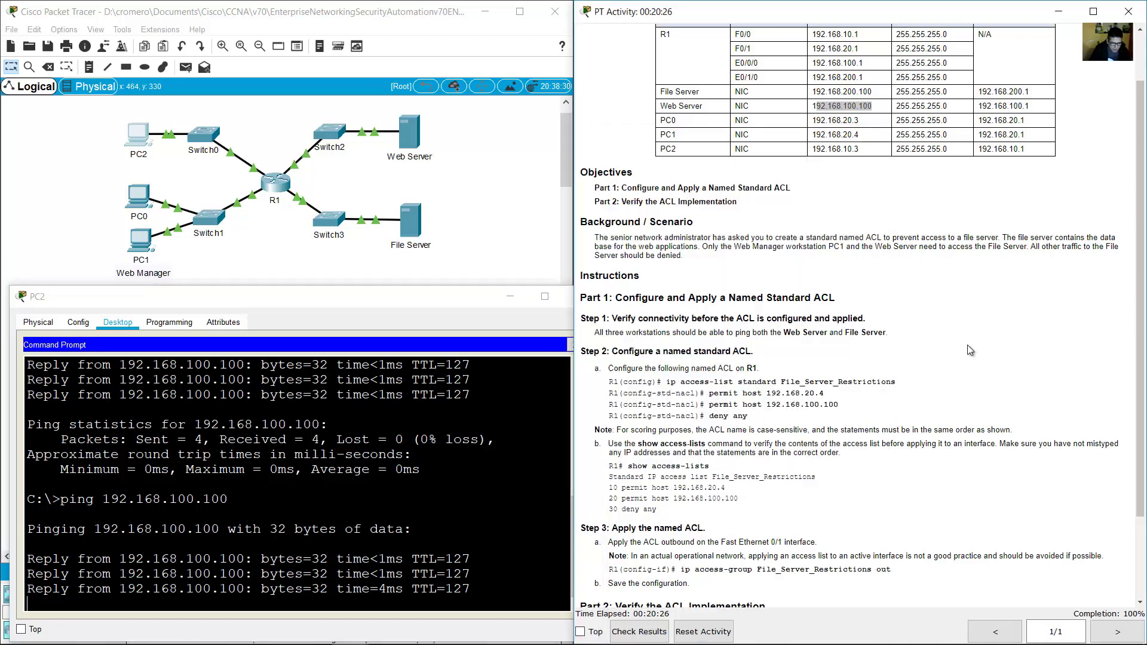
scroll(845, 537, down, 3)
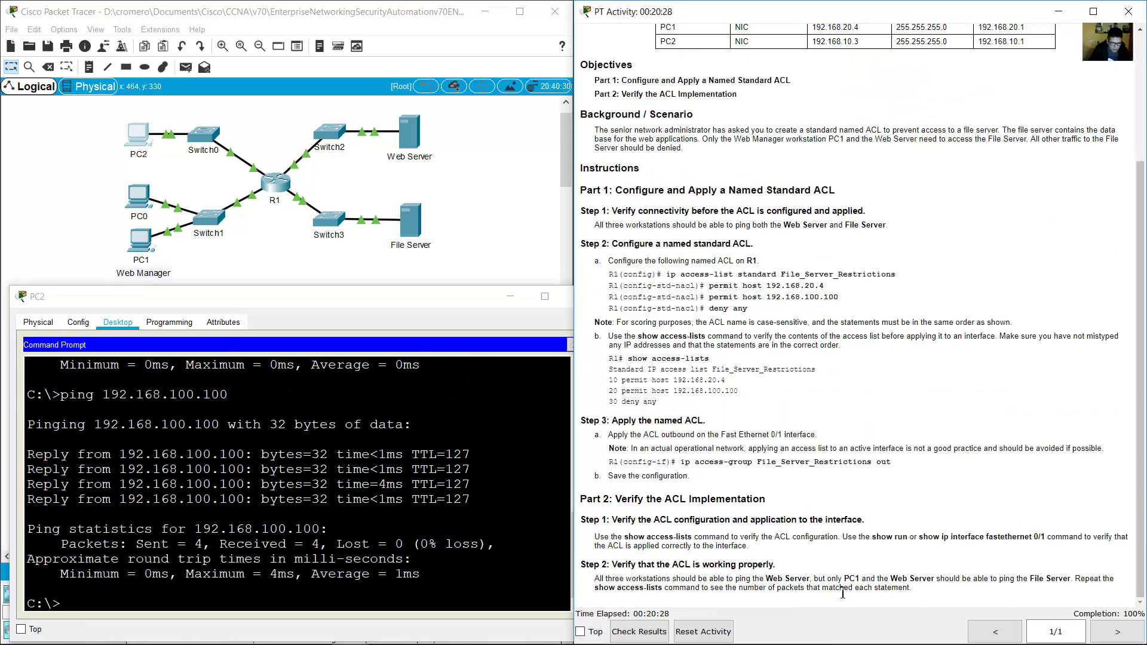
drag(823, 580, 1074, 578)
click(500, 224)
drag(175, 339, 93, 244)
drag(472, 156, 353, 119)
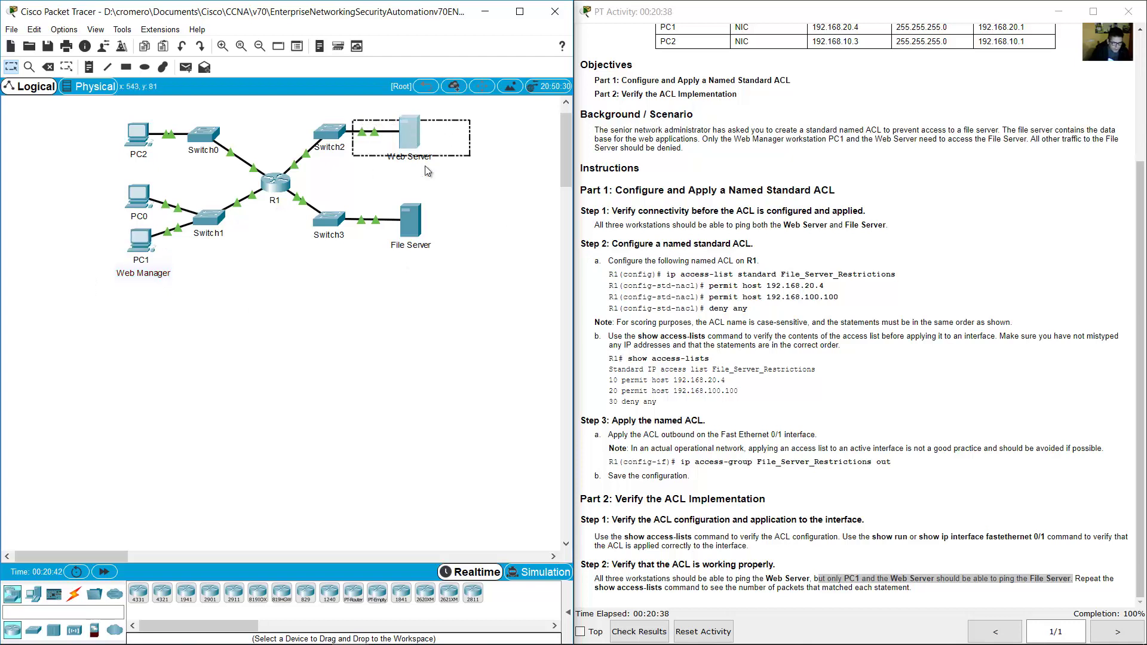
drag(454, 202, 338, 281)
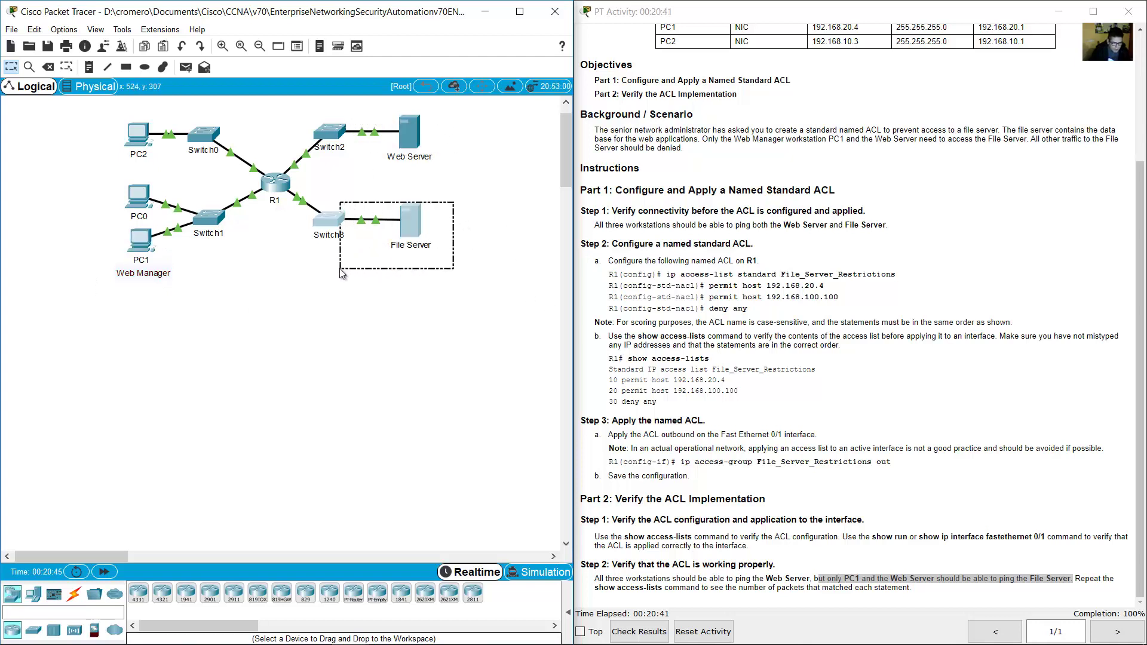
Step: Look up the File Server's address in the addressing table and ping 192.168.200.100 from PC1
click(149, 238)
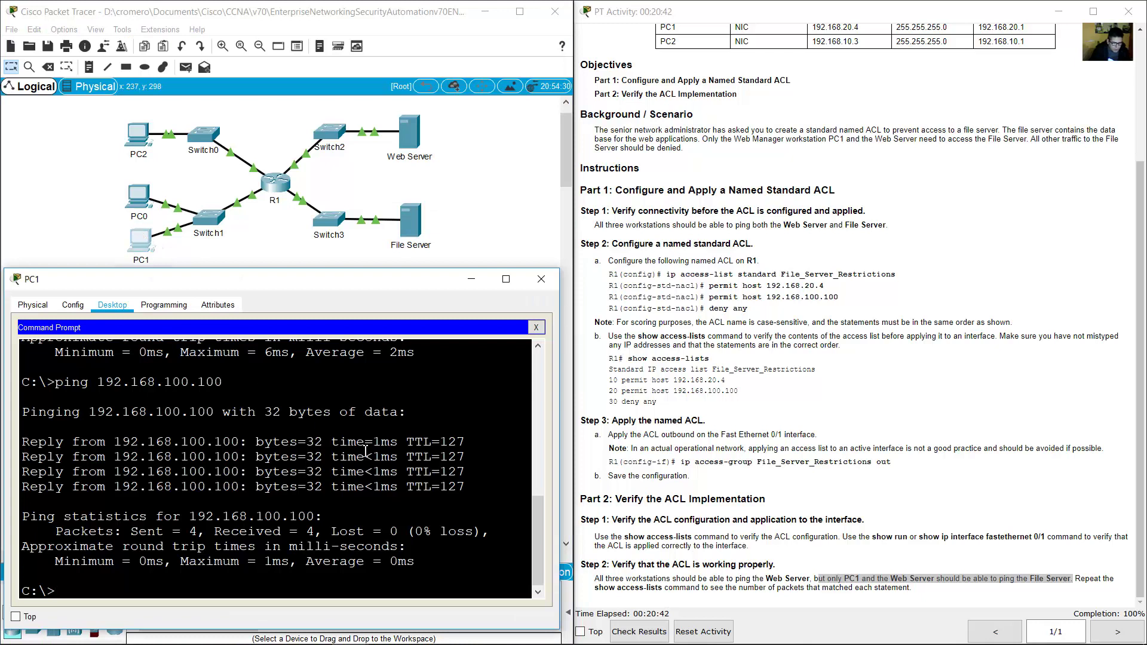
key(Up)
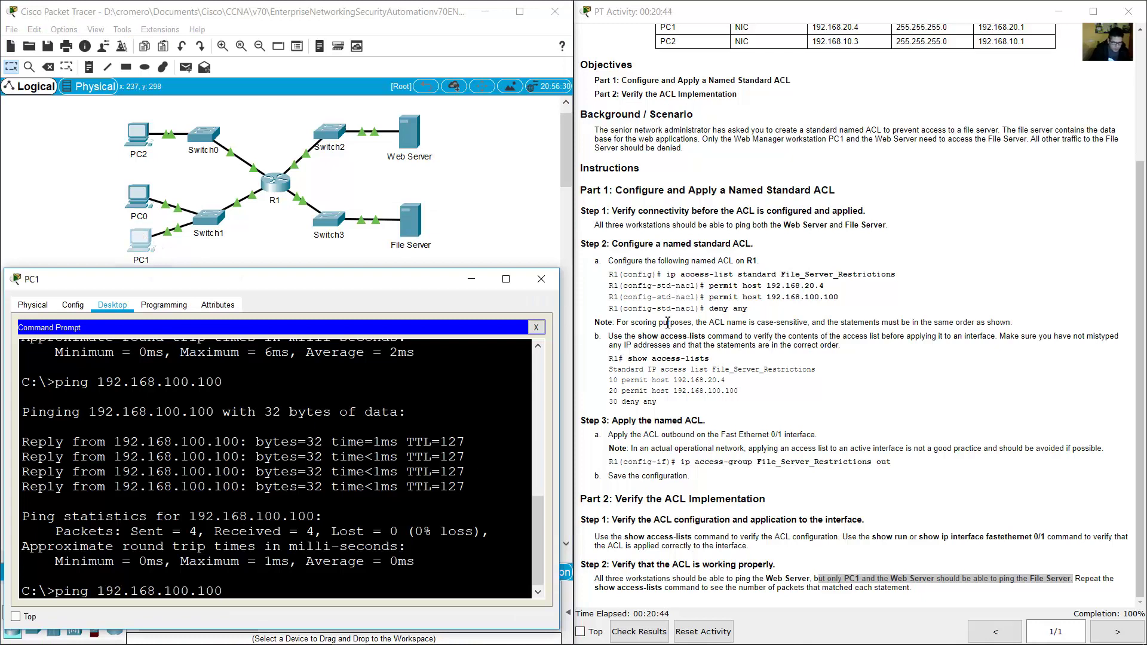
scroll(674, 251, up, 3)
drag(842, 91, 887, 94)
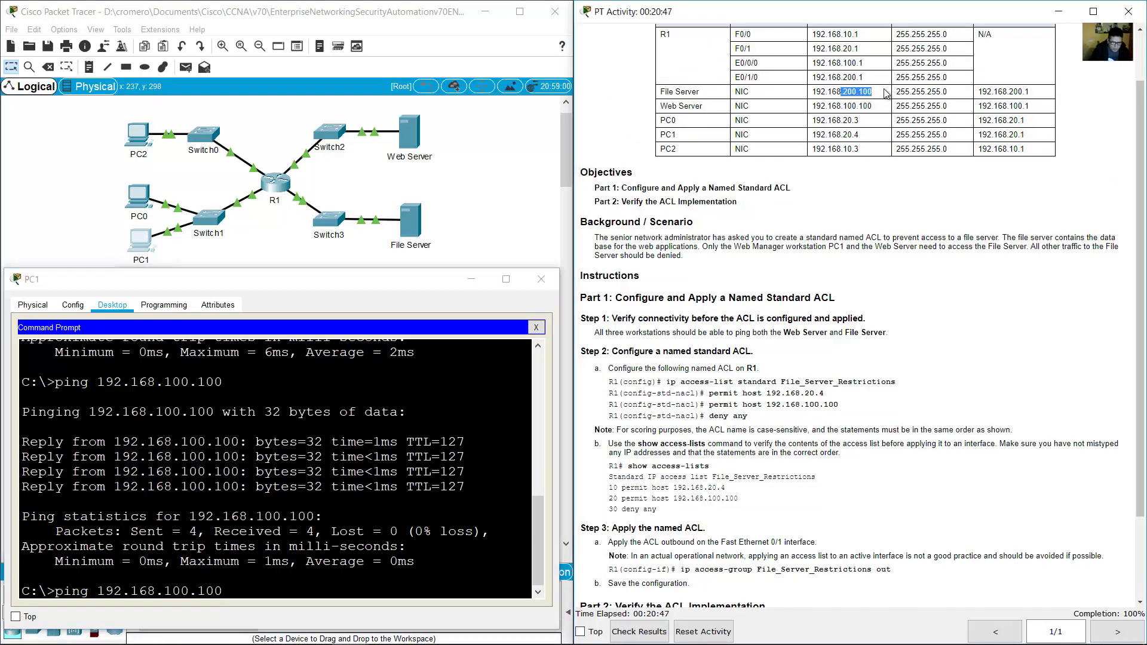
click(267, 563)
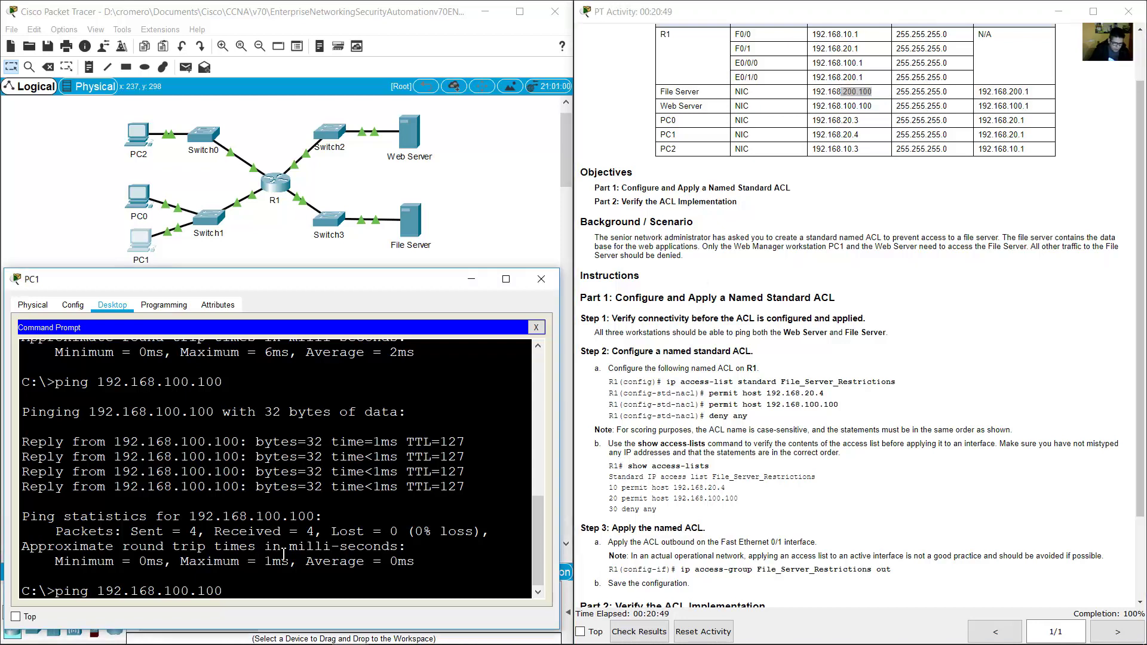
text(2)
key(Return)
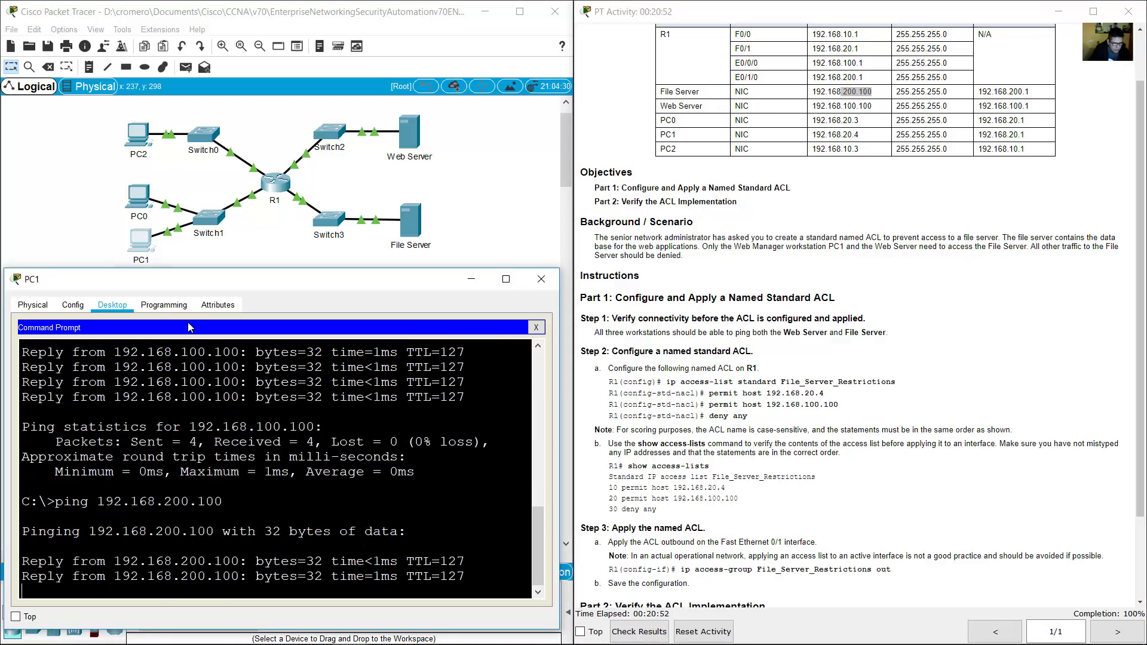
Step: Open the Command Prompt on the Web Server and ping the File Server at 192.168.200.100
click(417, 142)
drag(578, 152, 198, 303)
click(217, 375)
drag(378, 347, 584, 347)
text(ping 192.168.)
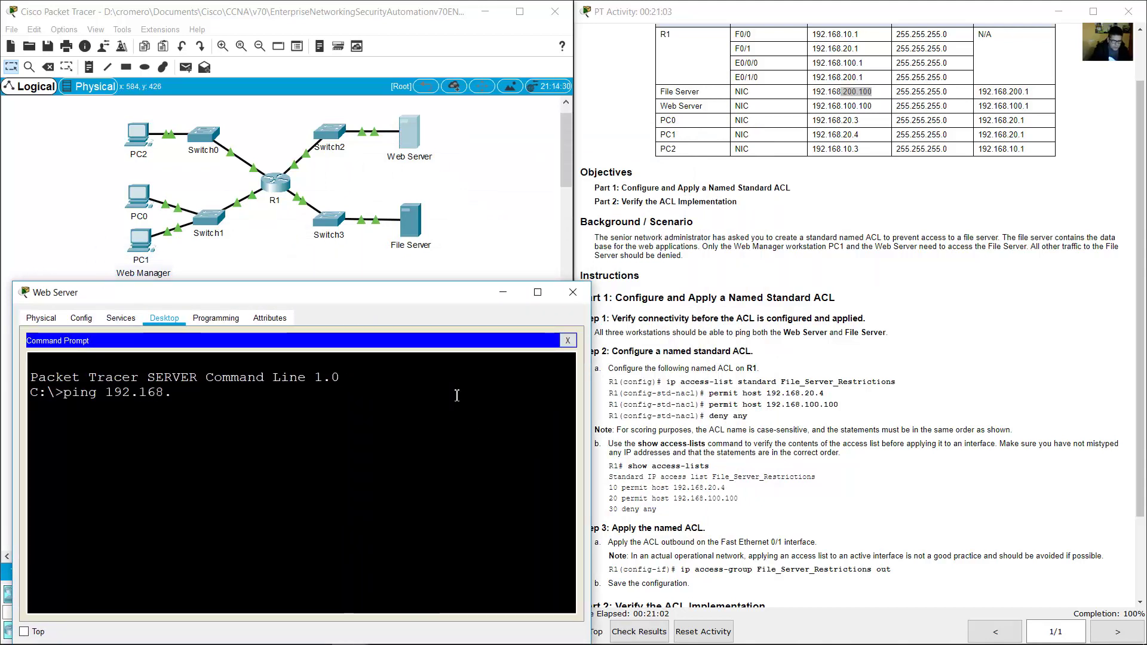
text(1)
key(BackSpace)
text(200.100)
key(Return)
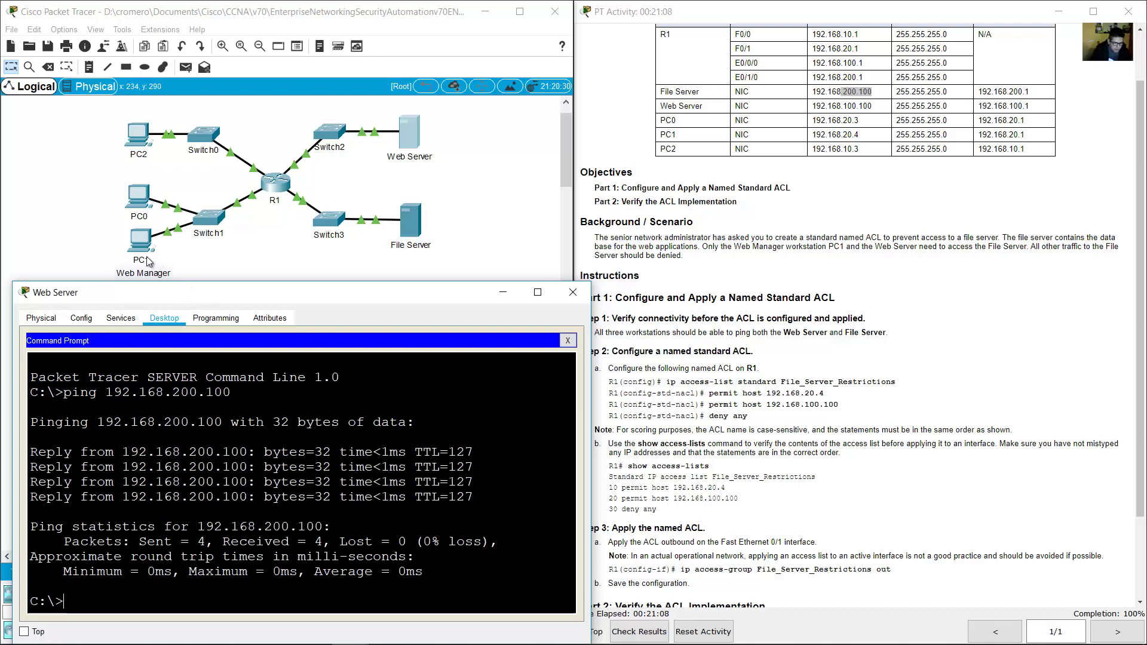
Step: Ping the File Server at 192.168.200.100 from PC0, moving and widening its window to read the replies
click(184, 274)
click(140, 247)
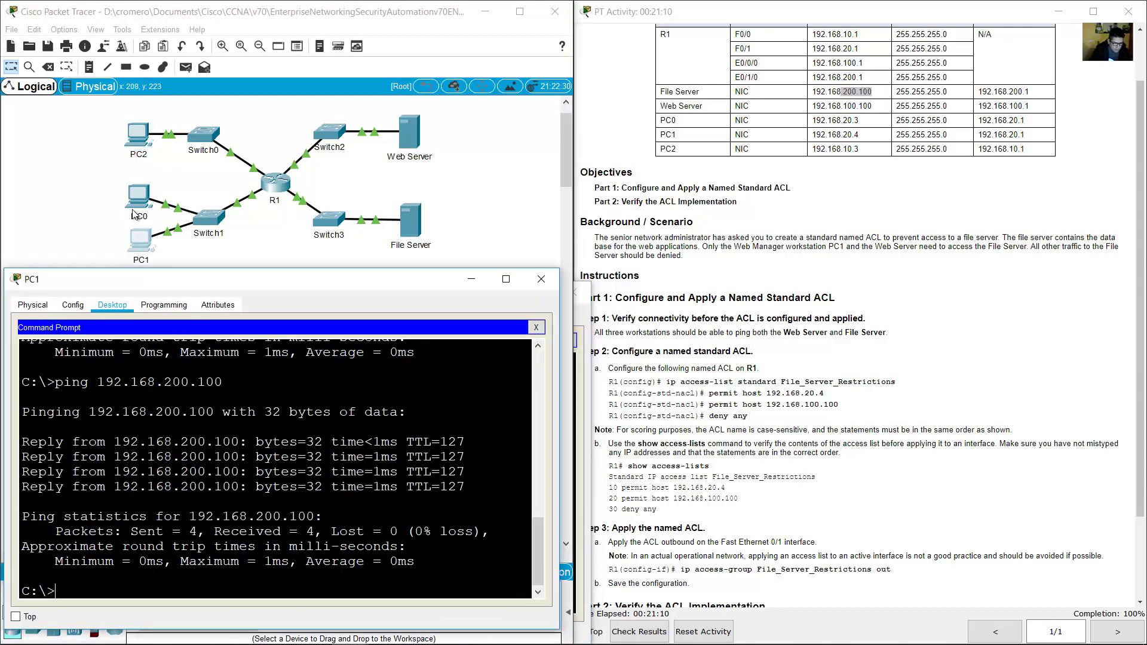
click(134, 202)
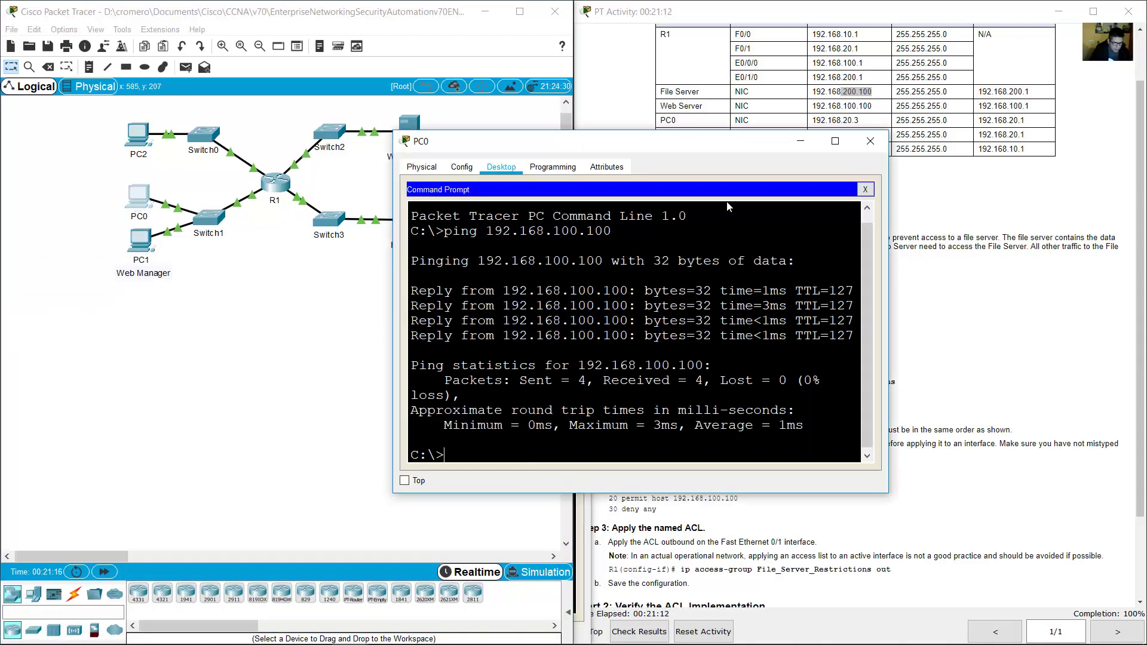
key(Up)
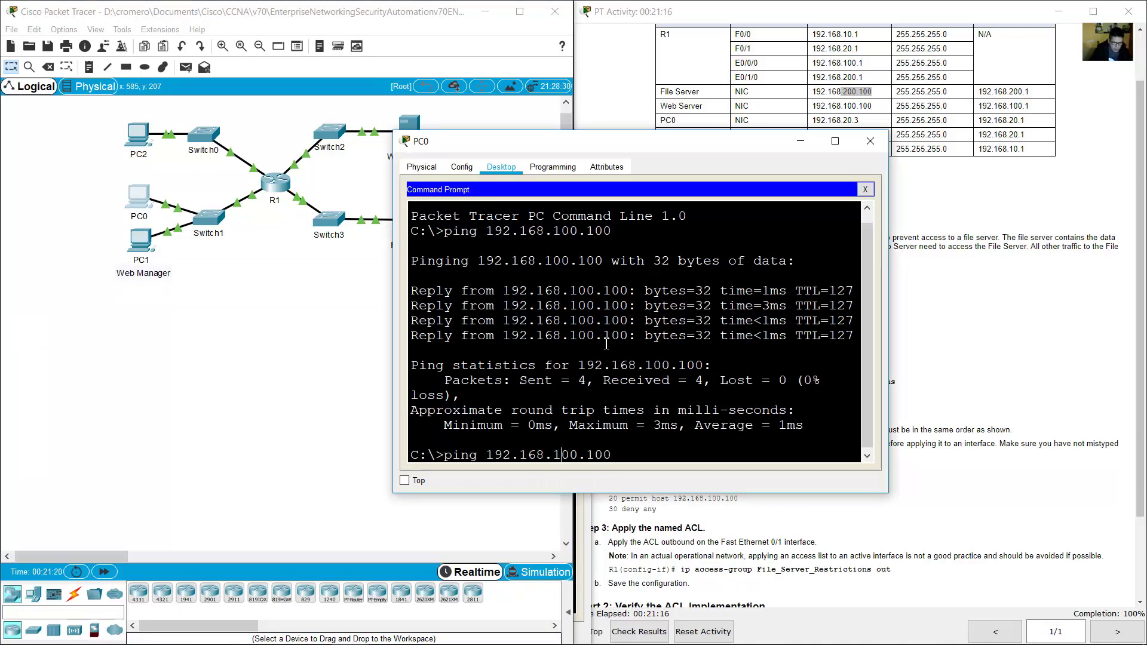
drag(663, 143, 813, 187)
key(Left)
key(Left)
key(Left)
key(Left)
key(Left)
key(Left)
key(BackSpace)
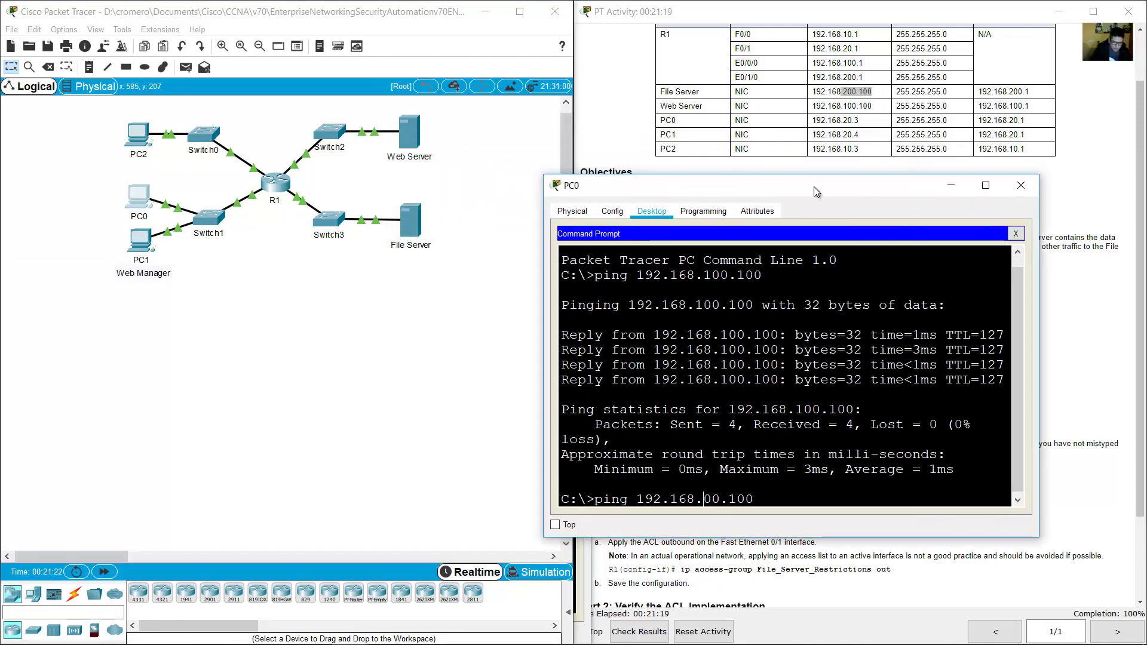
text(2)
key(Return)
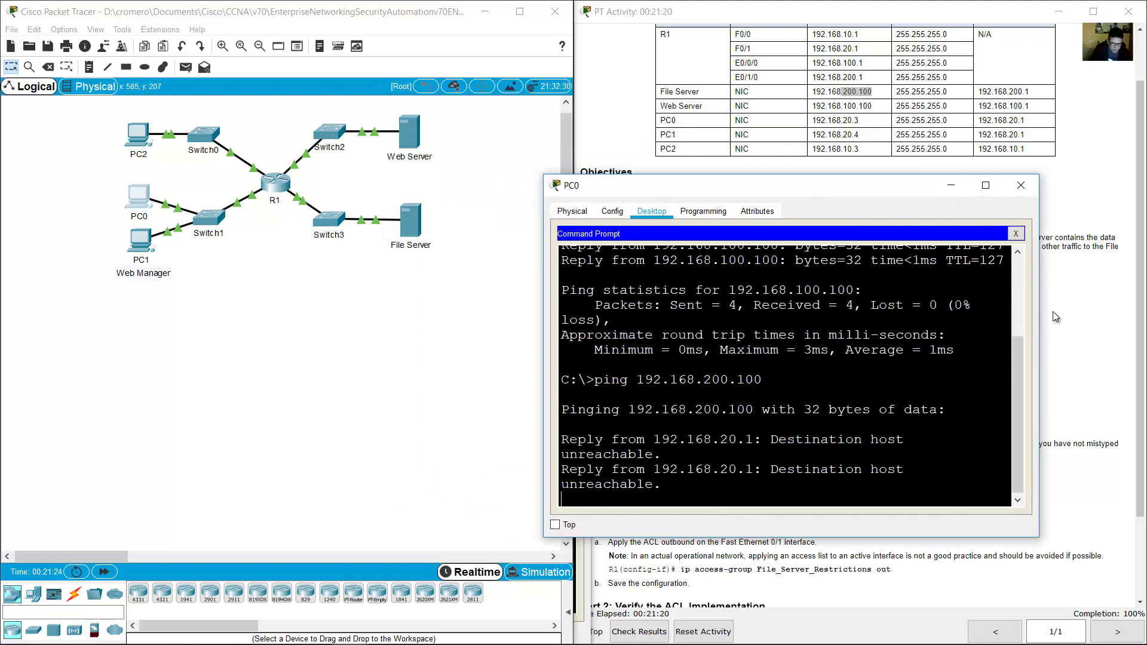
drag(1040, 293, 1125, 292)
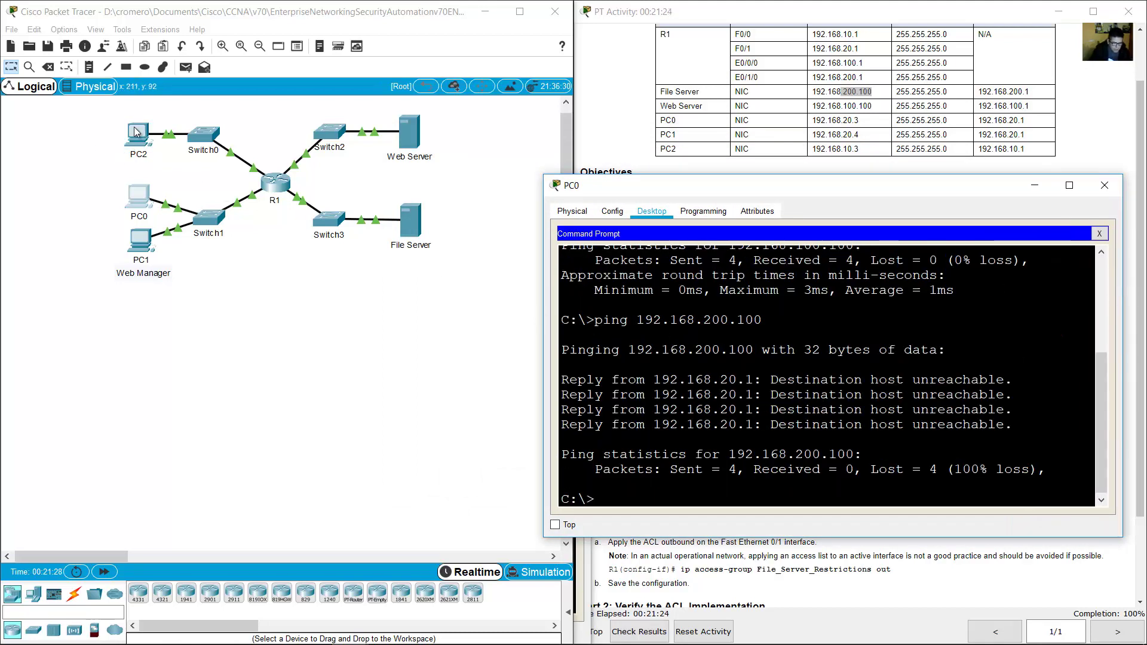
Step: Ping the File Server at 192.168.200.100 from PC2 and examine the replies and ping statistics
click(138, 134)
key(Up)
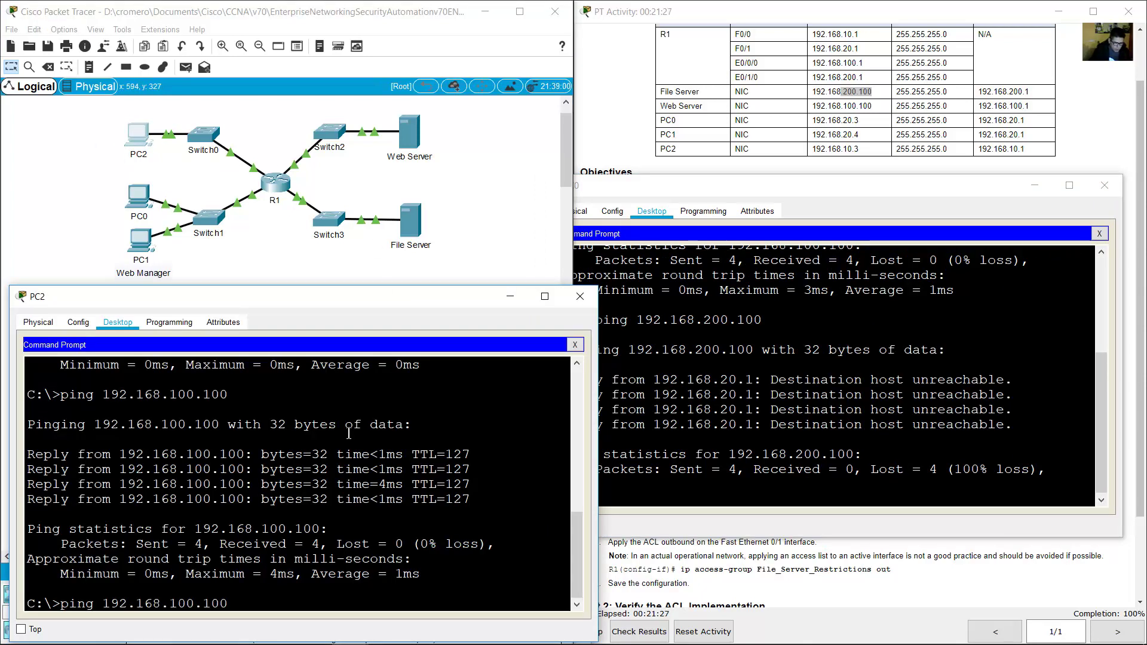
key(Return)
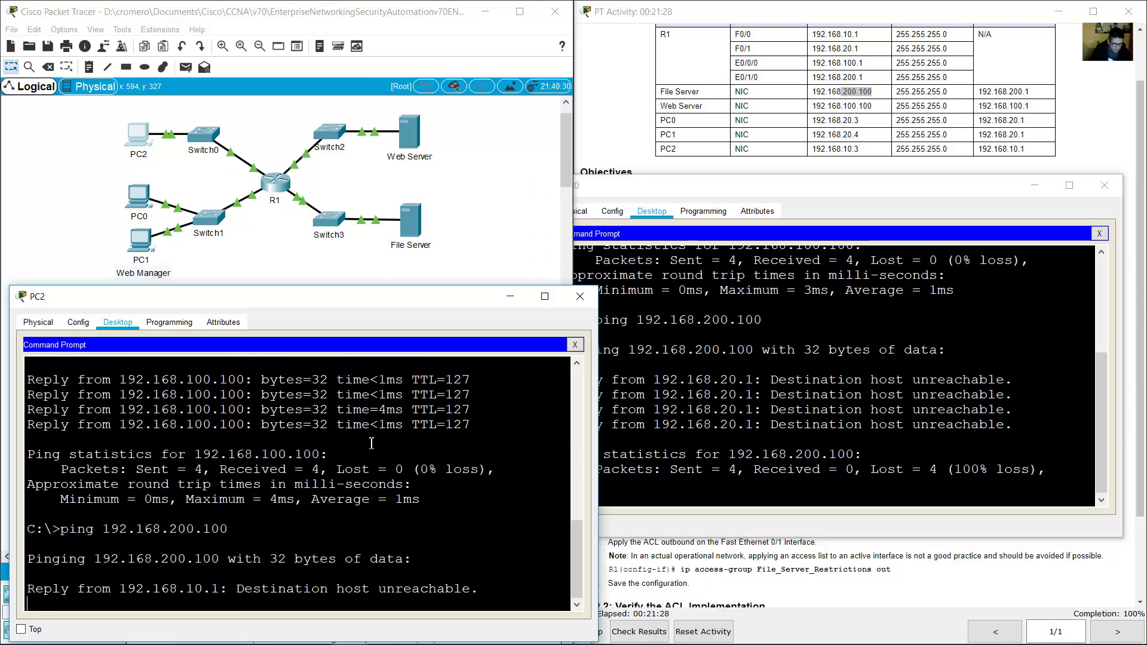
drag(246, 549, 690, 524)
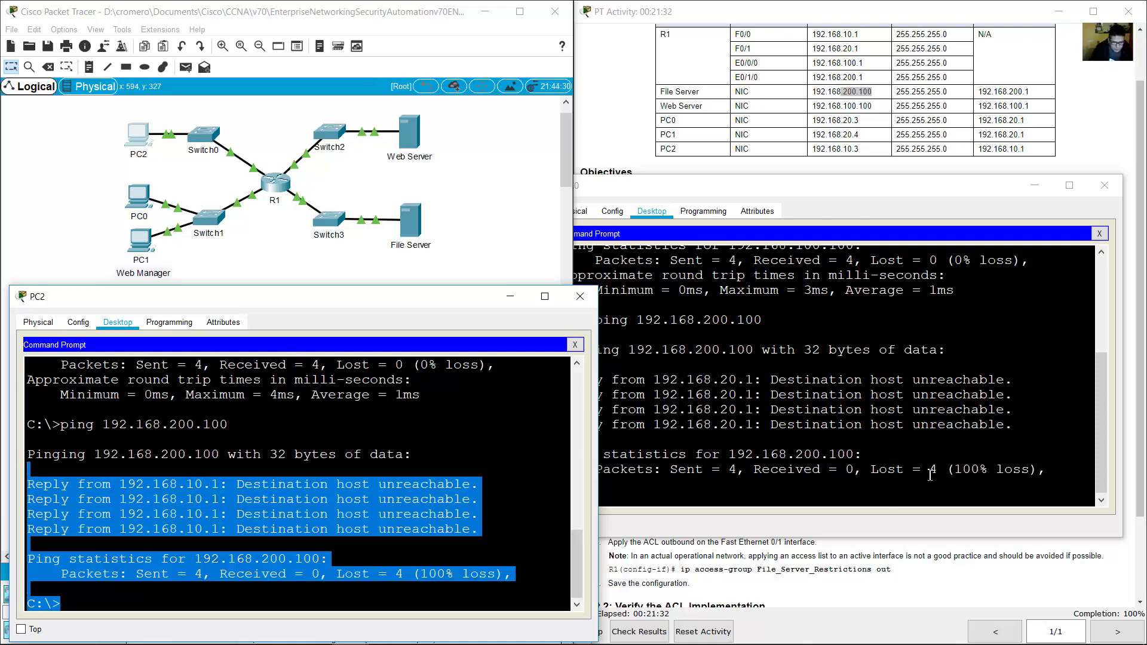
Step: Read the Part 2 verification instructions and find the earlier show access-list output in R1's CLI
click(946, 544)
scroll(933, 536, down, 2)
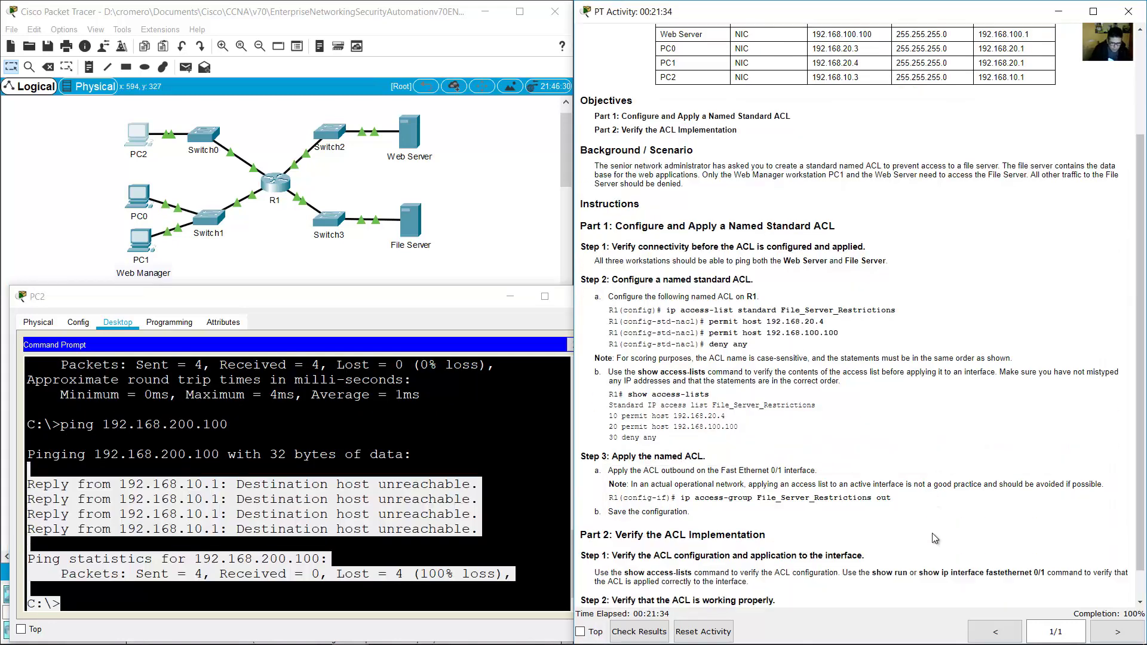
scroll(937, 528, down, 1)
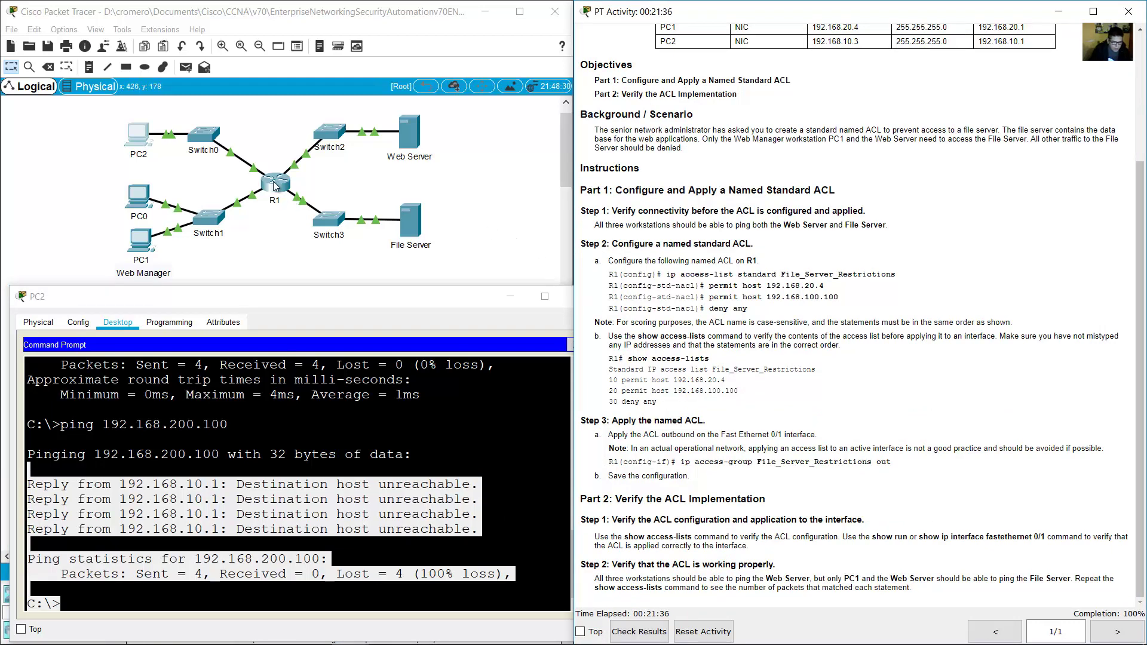
click(275, 183)
scroll(278, 572, up, 15)
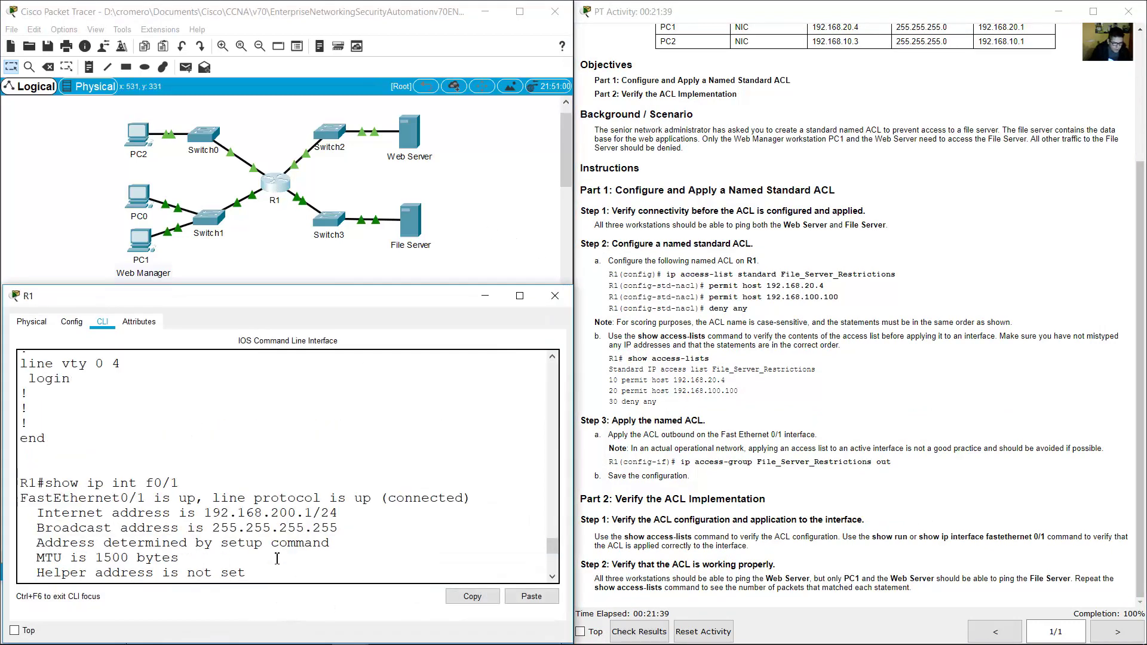
scroll(290, 560, up, 15)
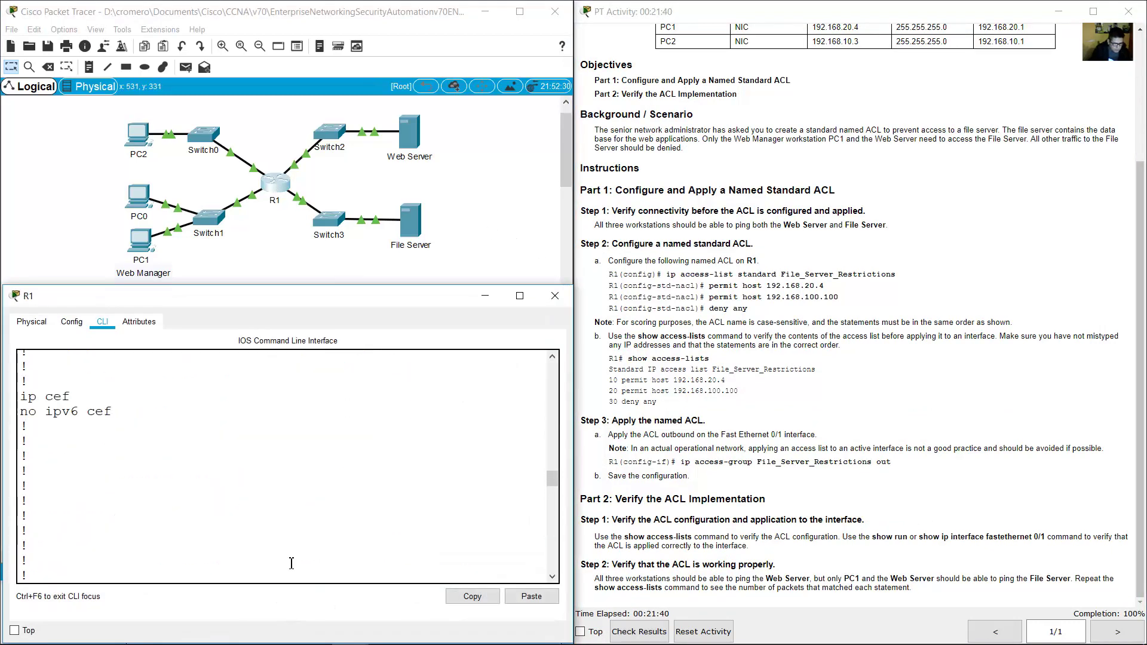
scroll(258, 540, down, 2)
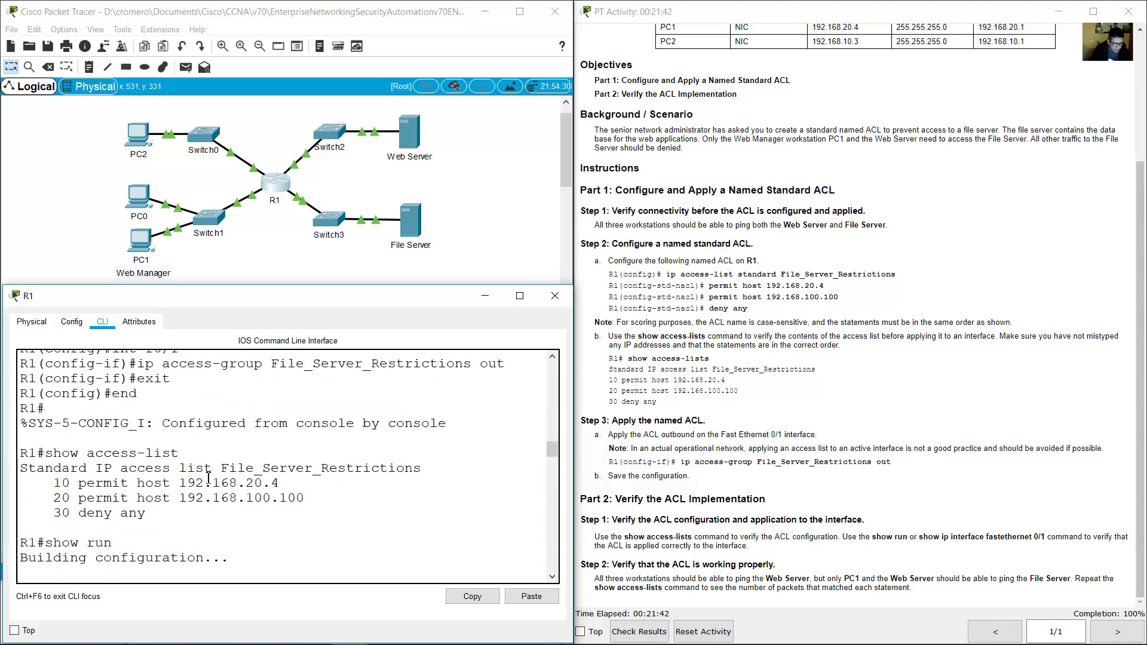
Step: Examine the permit host 192.168.20.4 and permit host 192.168.100.100 entries and match them to PC1 and the Web Server in the topology
drag(89, 489, 295, 484)
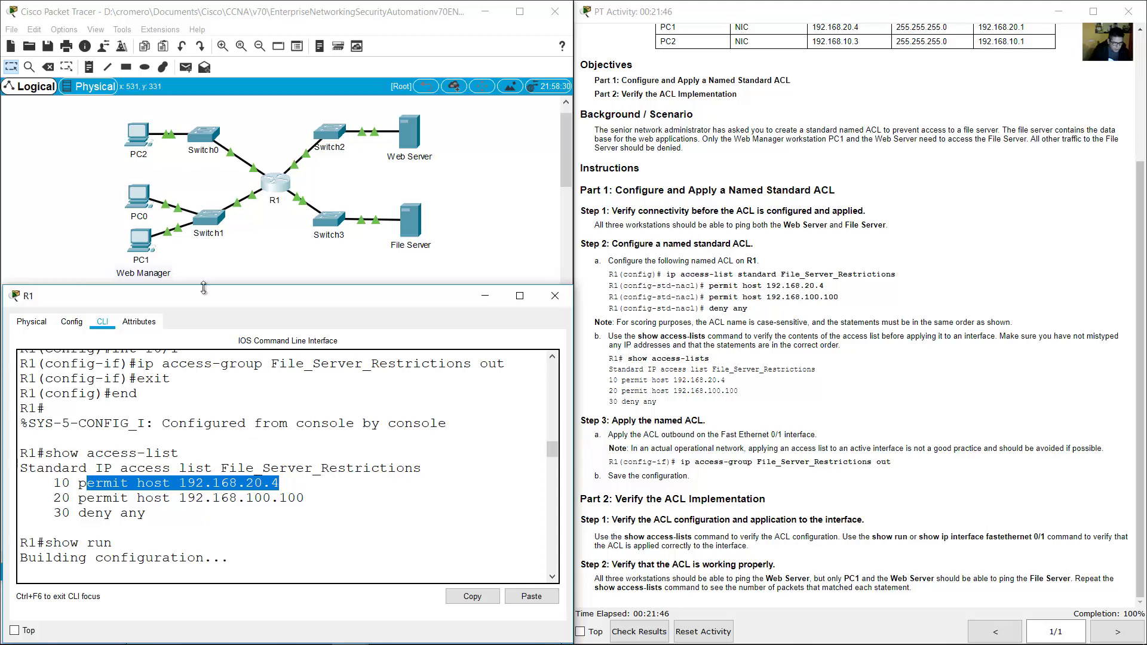
click(192, 260)
drag(163, 312, 94, 246)
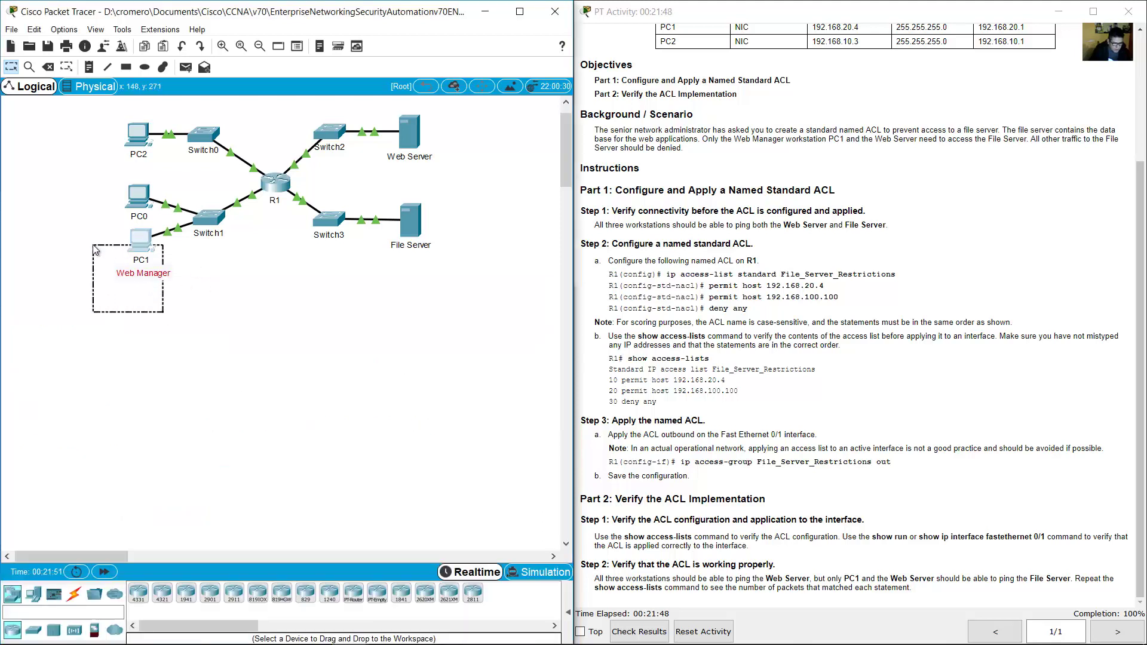
click(237, 280)
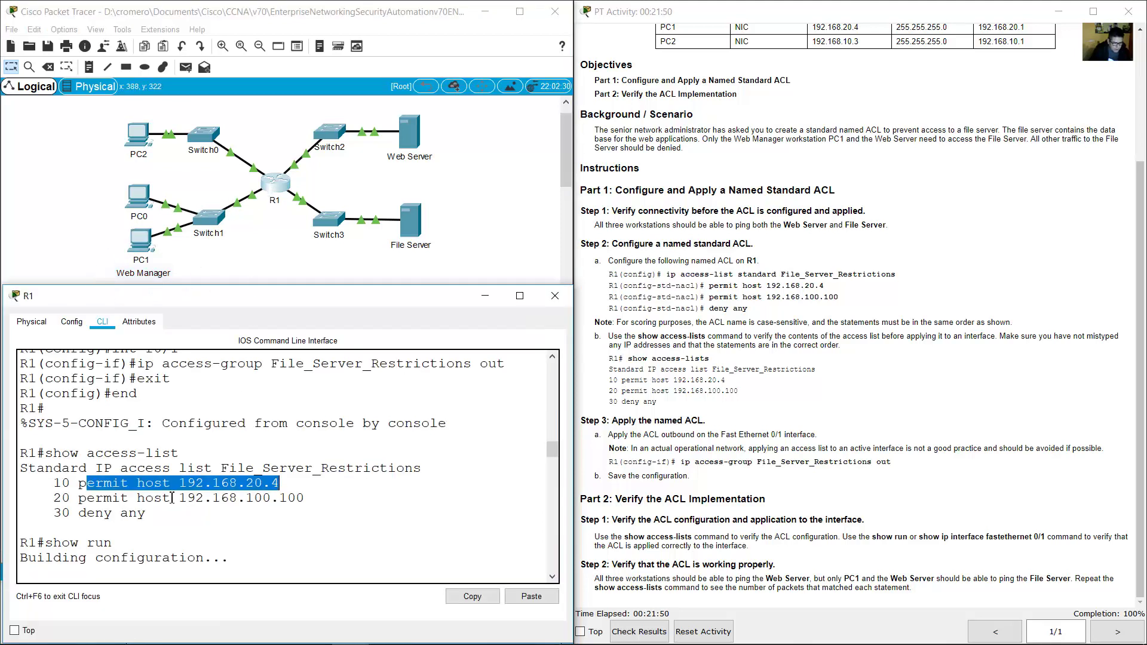
drag(87, 497, 171, 498)
drag(244, 499, 305, 498)
click(493, 182)
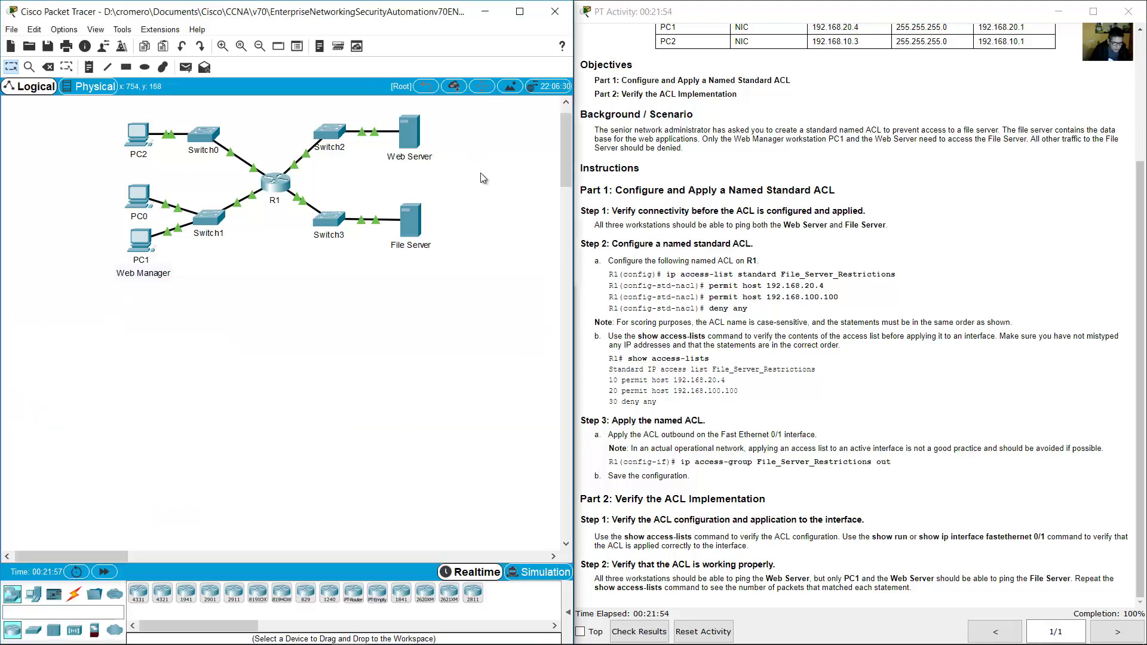
Step: Point out PC1, the Web Server and the File Server in the topology as the hosts the ACL concerns
click(279, 189)
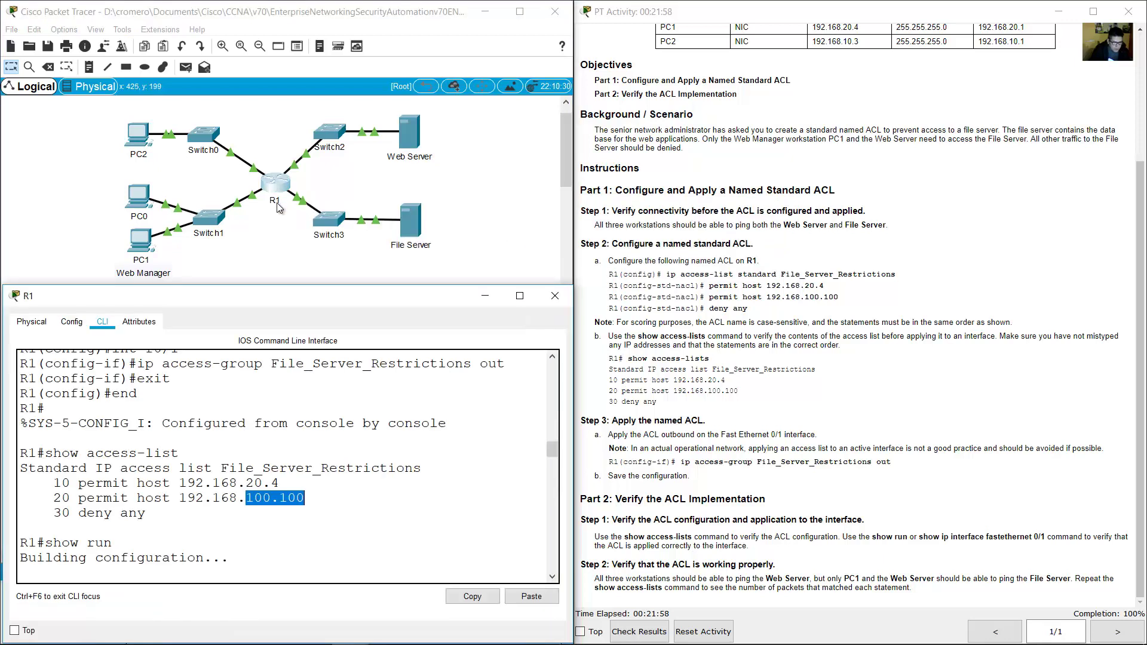
click(449, 248)
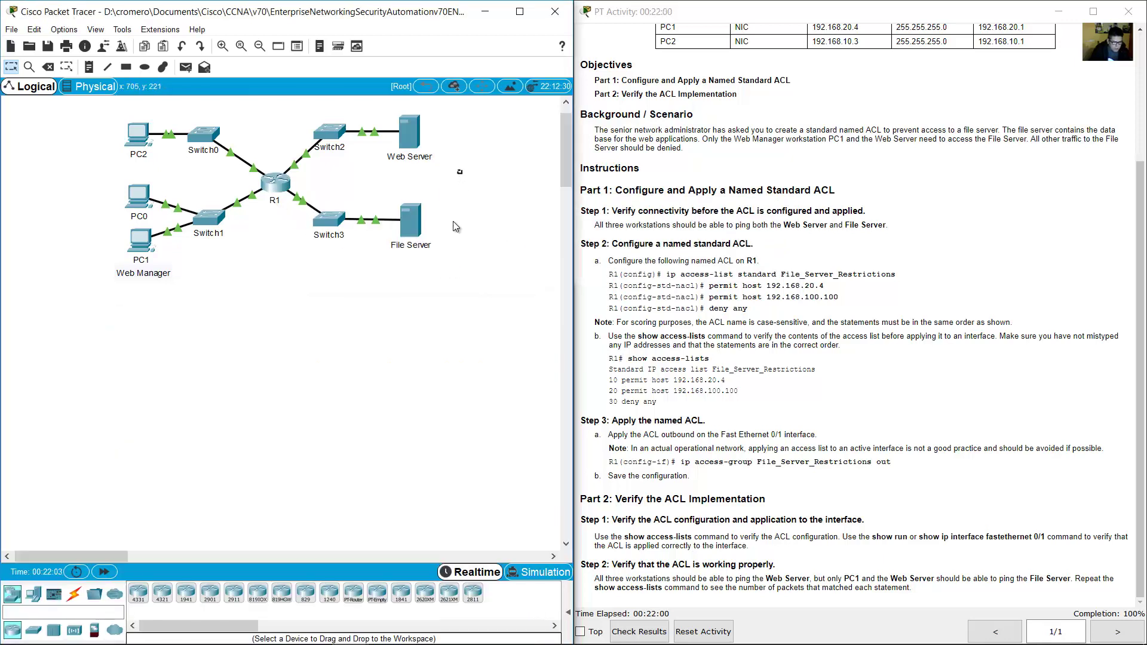
drag(194, 311, 90, 256)
drag(456, 115, 418, 203)
drag(474, 303, 380, 219)
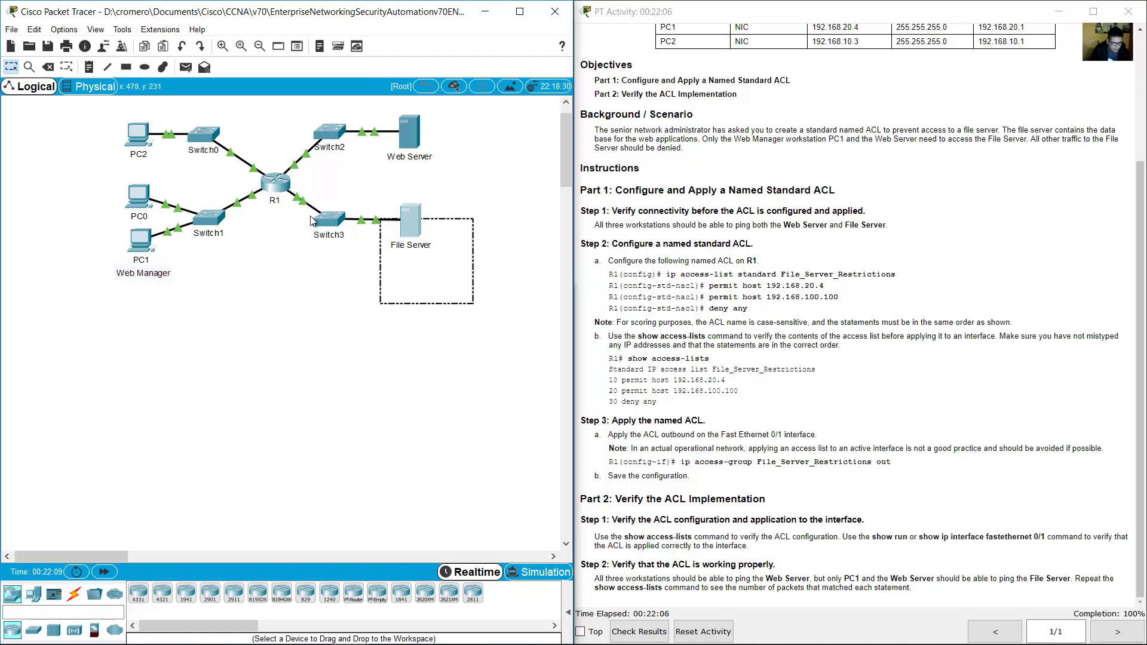
Step: Examine the FastEthernet0/1 section of R1's running configuration for the File_Server_Restrictions access group and its out direction, relating it to the topology
click(278, 181)
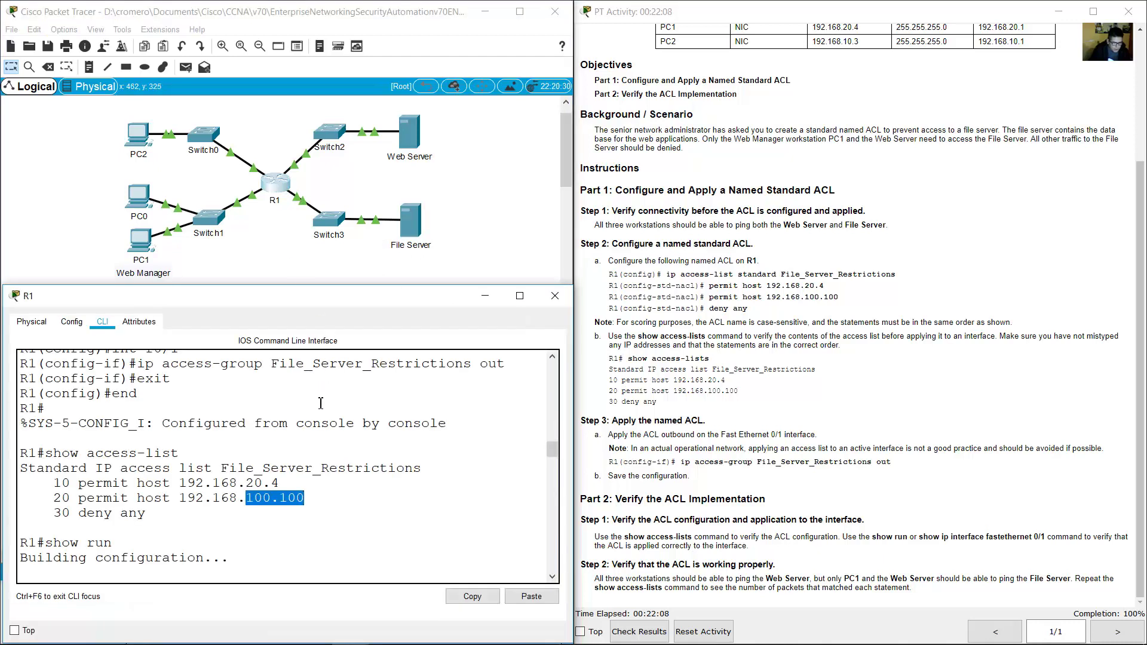
scroll(272, 509, up, 3)
scroll(272, 508, down, 10)
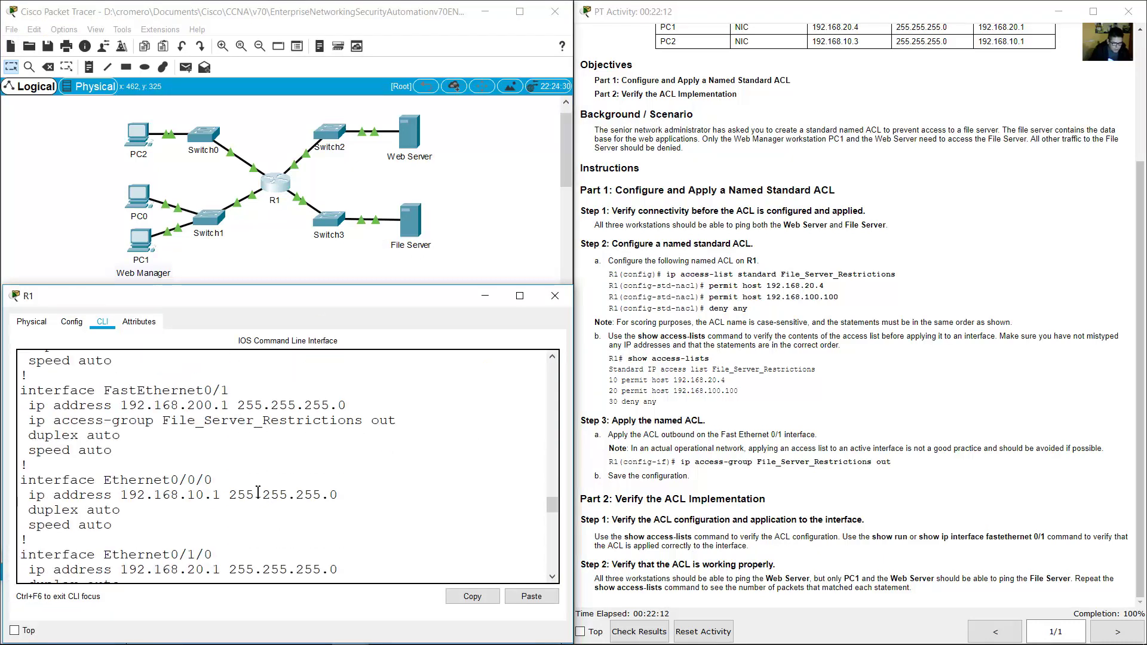
drag(131, 392, 228, 388)
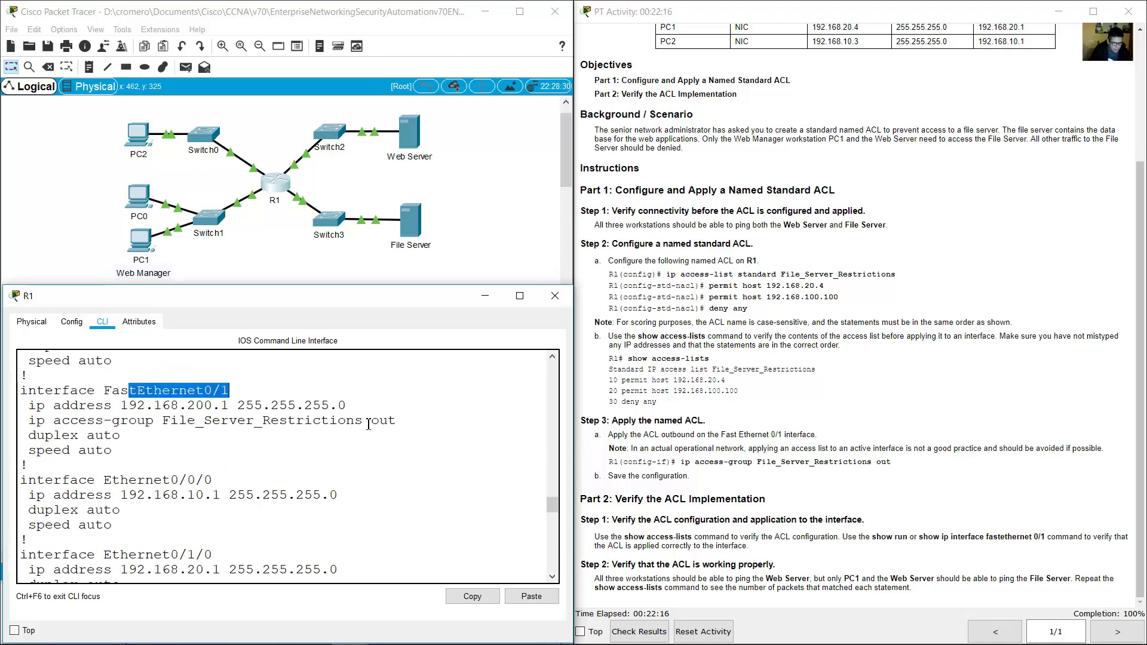
drag(376, 422, 402, 420)
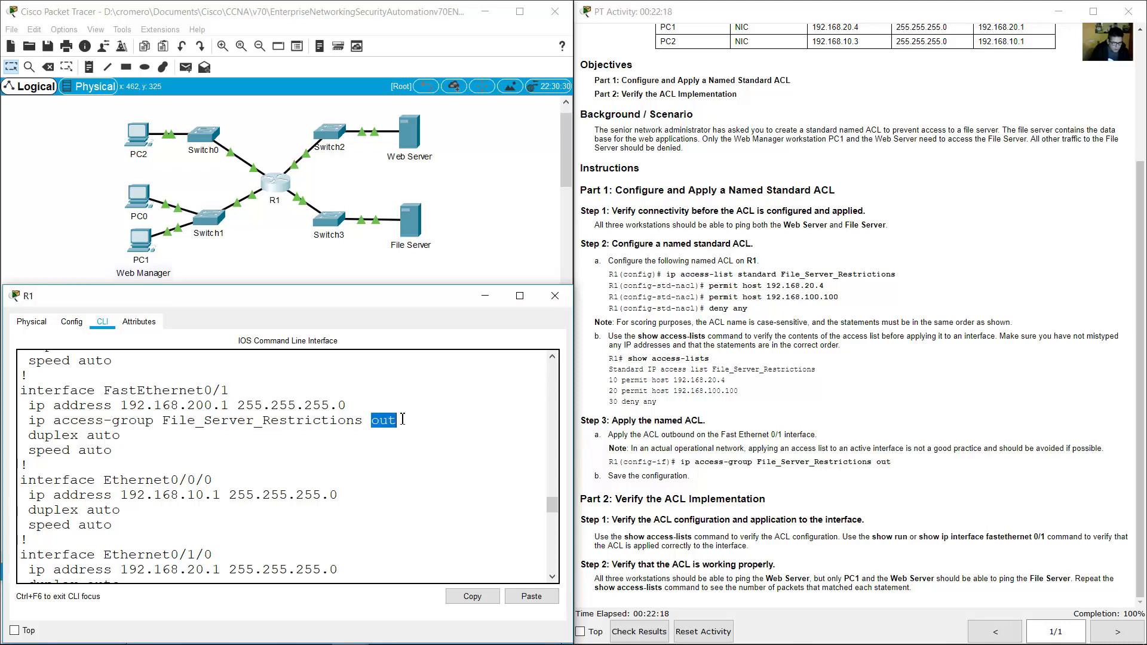
click(475, 232)
drag(326, 179, 289, 224)
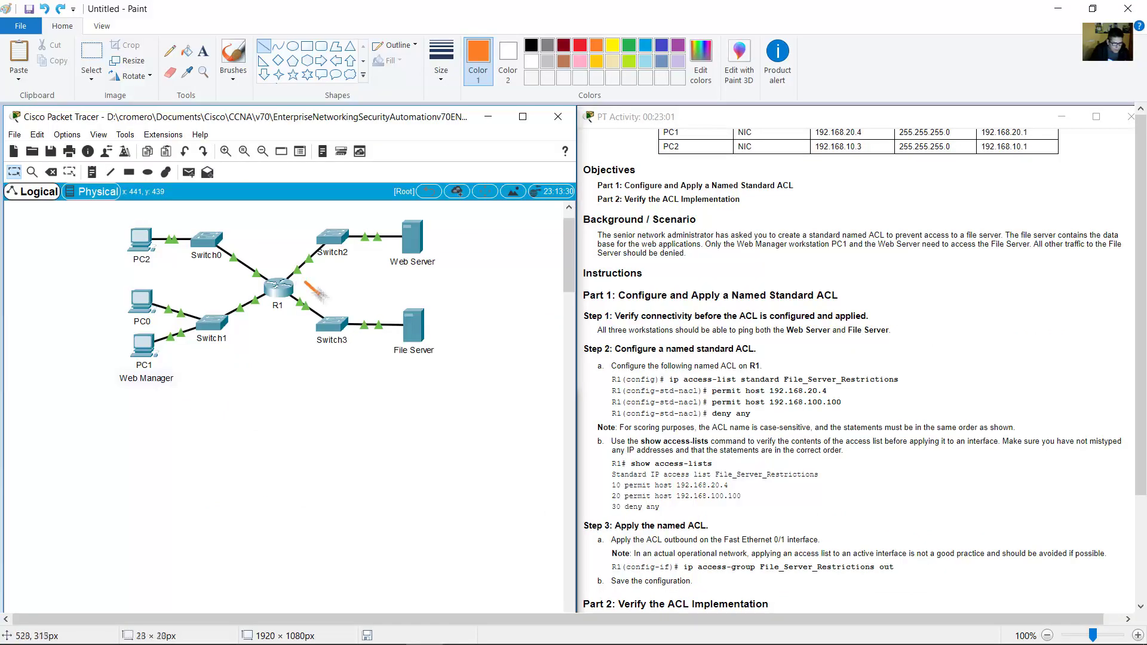
Step: On the topology screenshot in Paint, draw an orange arrow from R1 toward Switch3, fill its head, and select the Pencil tool
mouse_move(304, 282)
mouse_down()
mouse_move(342, 306)
mouse_move(338, 289)
mouse_move(324, 308)
mouse_move(339, 288)
mouse_up()
click(187, 51)
click(335, 300)
click(170, 51)
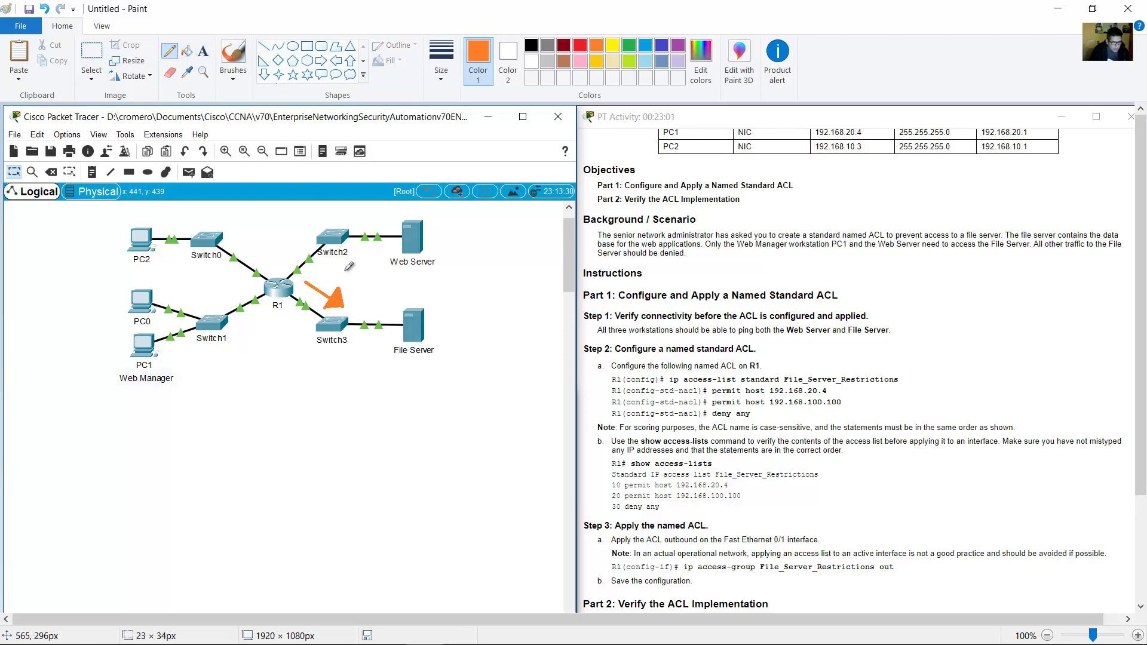